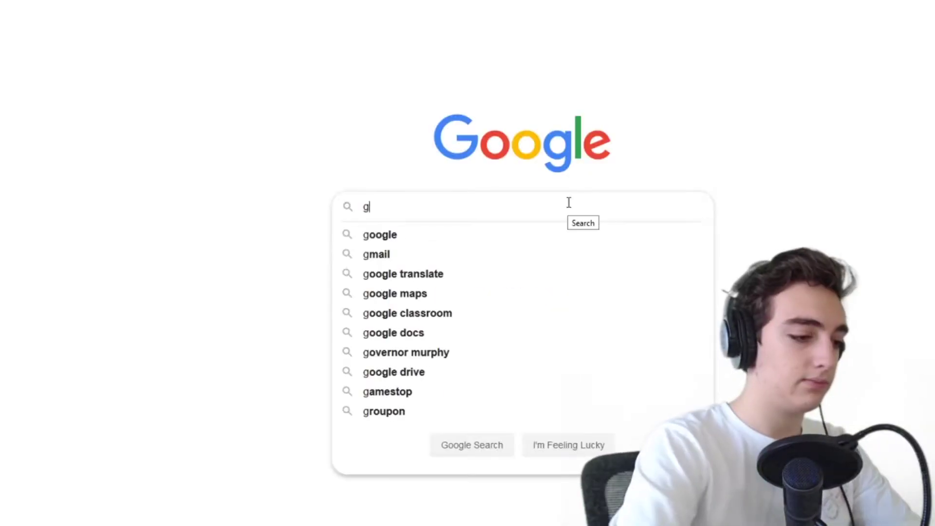
Search Google Images for "grand floridian resort logo" and save the blue GF emblem image.
type("randfloridian")
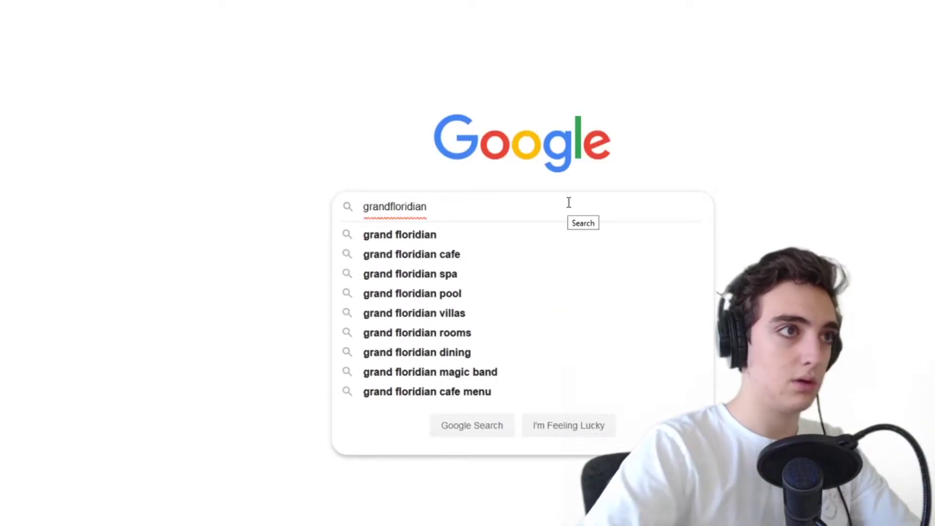
key("Down")
type("resort logo")
key("Return")
left_click(315, 189)
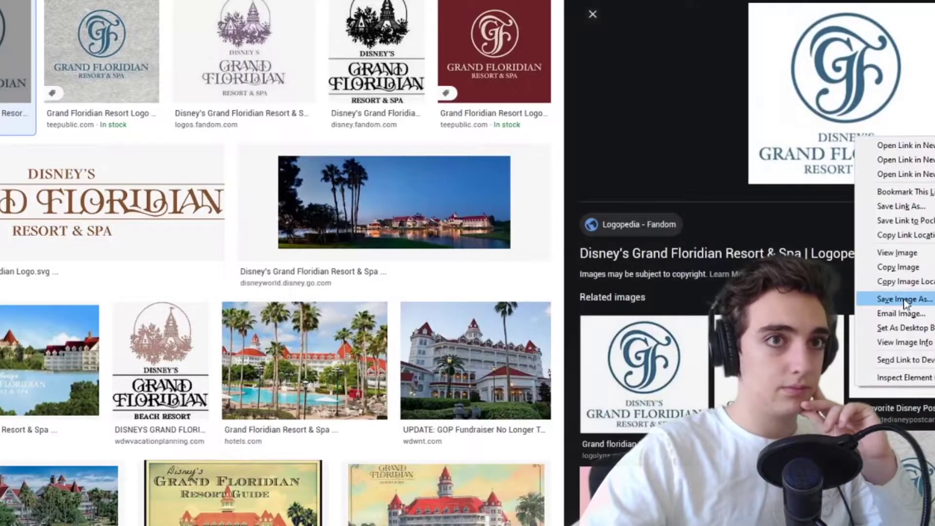
left_click(831, 298)
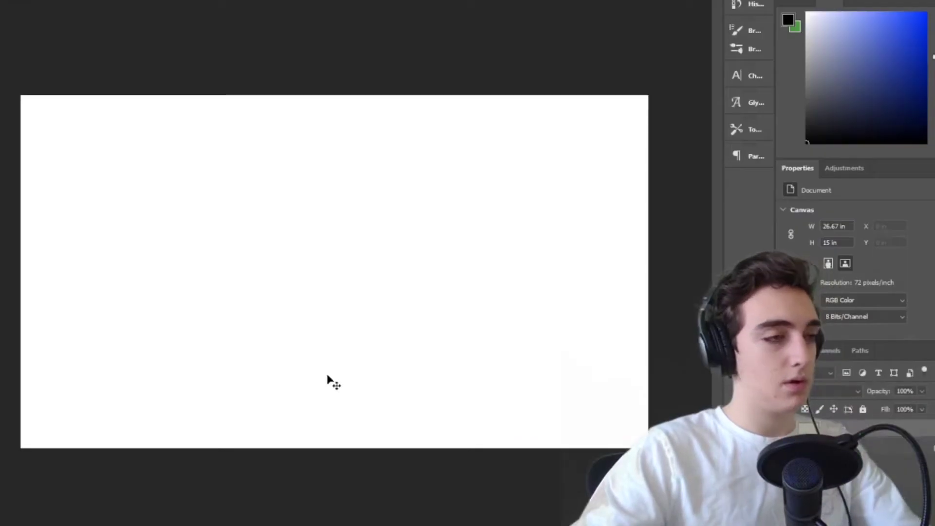
In Photoshop, paste the logo, isolate its circled GF monogram with Select and Mask, and center it on the canvas.
key("ctrl+v")
key("alt+ctrl+r")
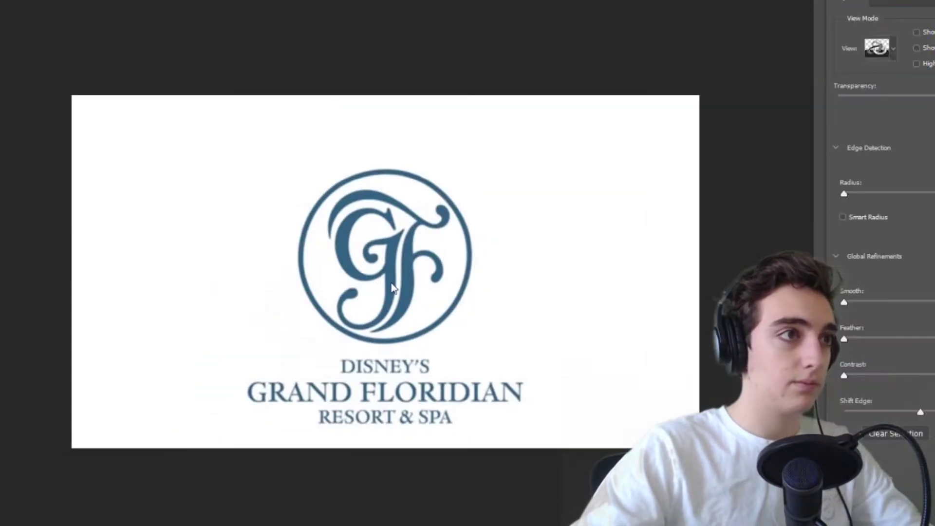
left_click(399, 340)
left_click(391, 171)
left_click(389, 200)
left_click(393, 268)
key("Return")
left_click_drag(358, 294, 358, 313)
Add a color overlay to the GF logo in a muted red.
double_click(901, 429)
left_click(604, 198)
left_click(873, 68)
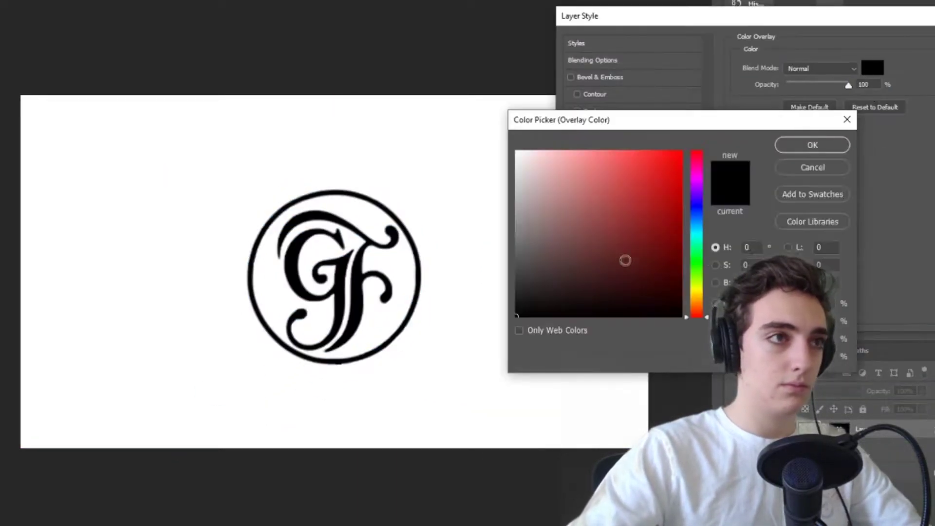
left_click_drag(697, 288, 698, 303)
left_click_drag(653, 195, 620, 199)
left_click(697, 152)
left_click(605, 172)
left_click(628, 203)
left_click(606, 198)
left_click(820, 145)
key("Return")
Add a pale pink color overlay to the canvas background layer.
left_click(906, 471)
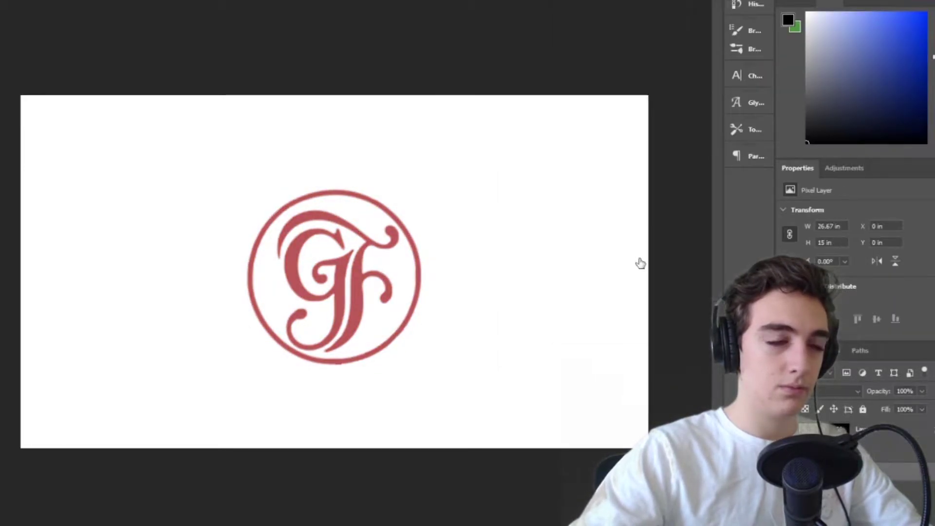
left_click(604, 197)
left_click(873, 67)
left_click(517, 154)
left_click(564, 163)
left_click(542, 151)
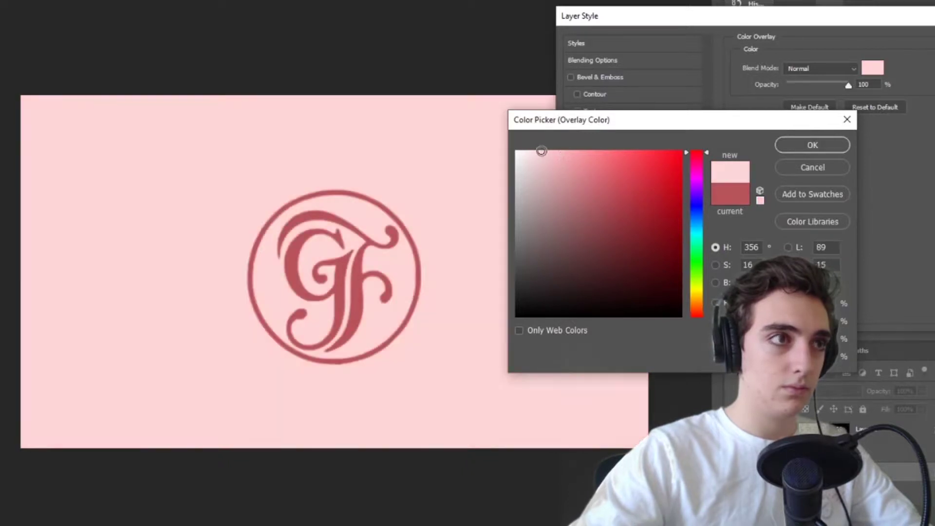
key("Return")
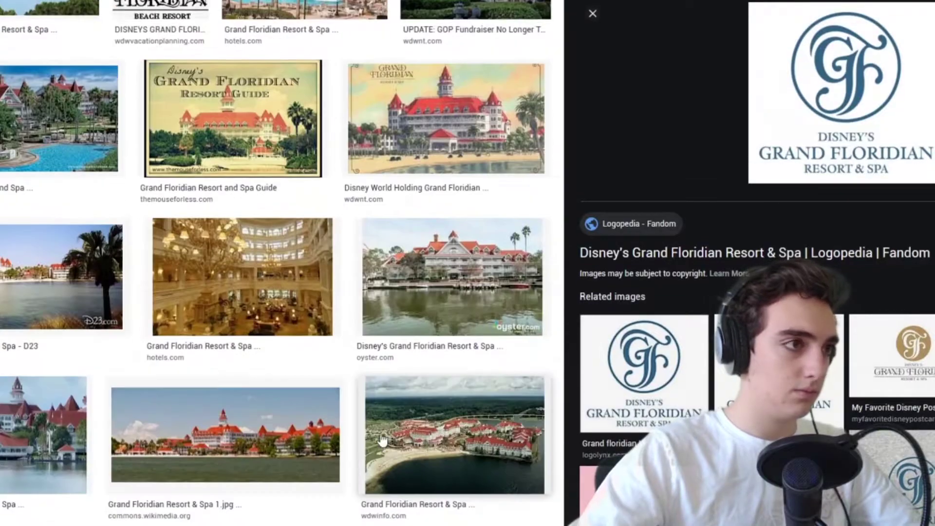
Return to the browser's image results and search for "swirly line".
scroll(462, 435, "down", 15)
scroll(462, 435, "down", 12)
scroll(423, 431, "up", 20)
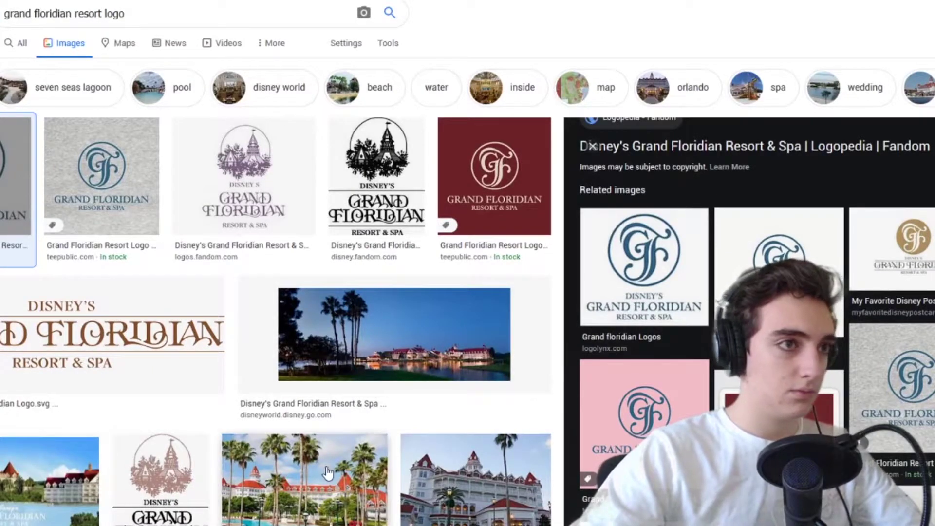
scroll(328, 472, "down", 3)
scroll(332, 160, "up", 3)
left_click_drag(183, 13, 4, 13)
type("swirly line")
key("Return")
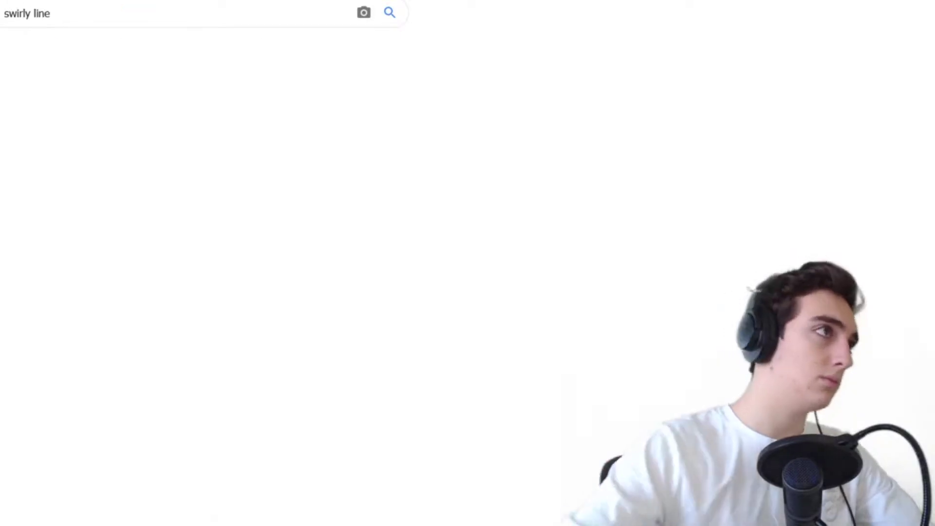
Pick a branching swirl ornament from the image results, copy it, and paste it onto the Photoshop canvas.
left_click(931, 88)
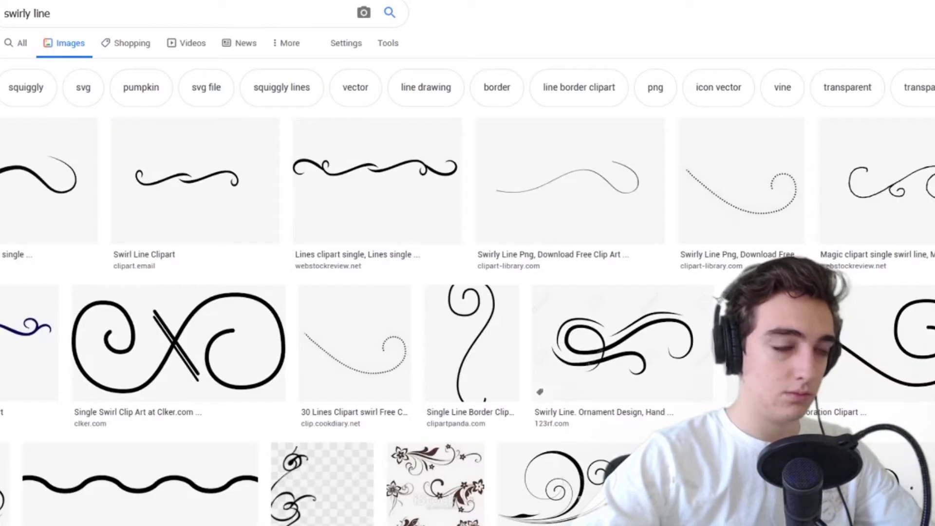
scroll(832, 201, "down", 15)
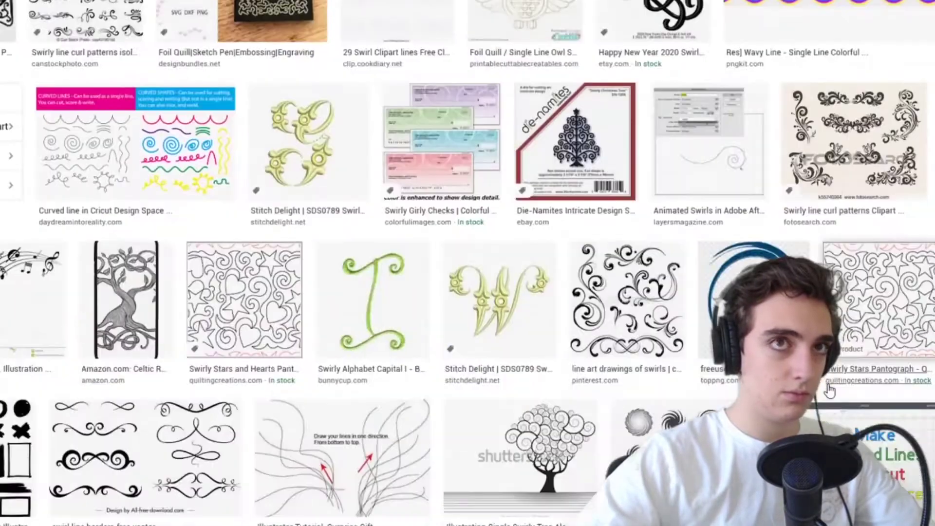
left_click(831, 201)
right_click(832, 202)
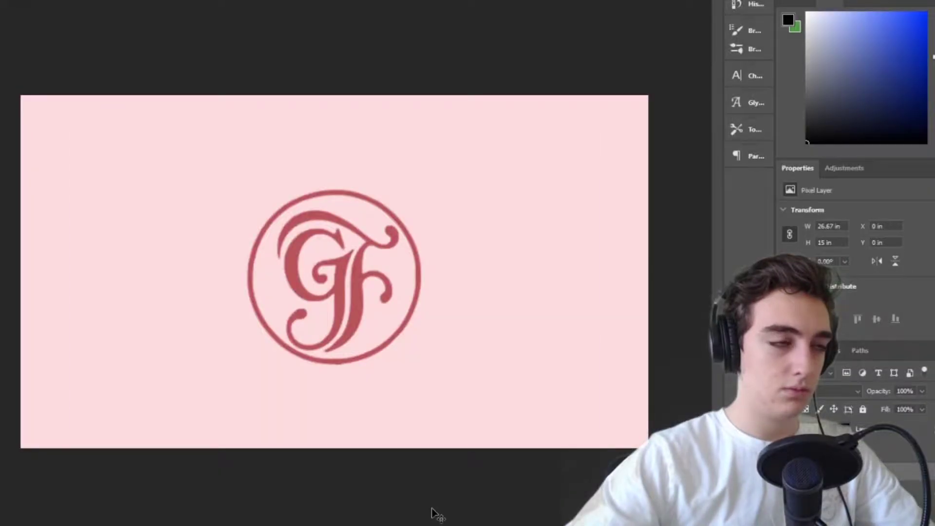
key("ctrl+v")
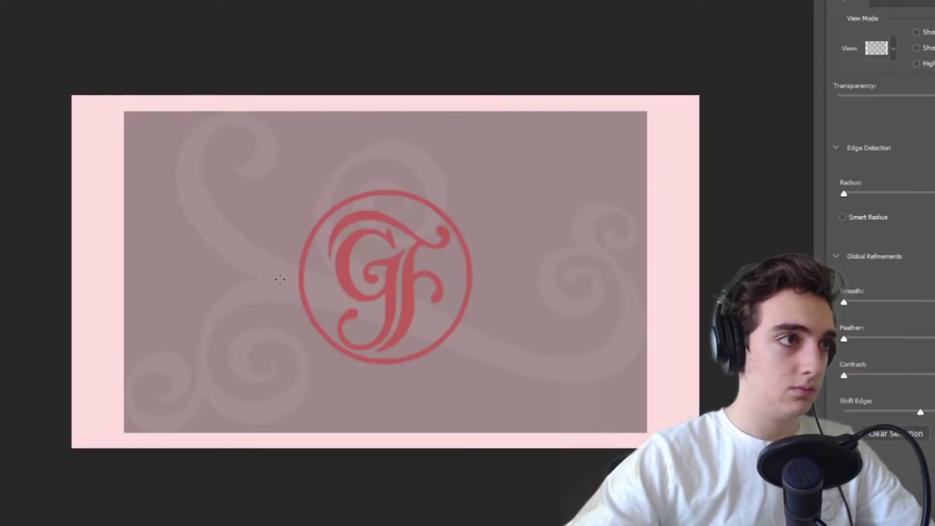
Try to isolate the pasted swirl ornament from its black background with Select and Mask.
mouse_move(280, 279)
left_mouse_down()
mouse_move(212, 232)
mouse_move(195, 138)
mouse_move(266, 155)
left_mouse_up()
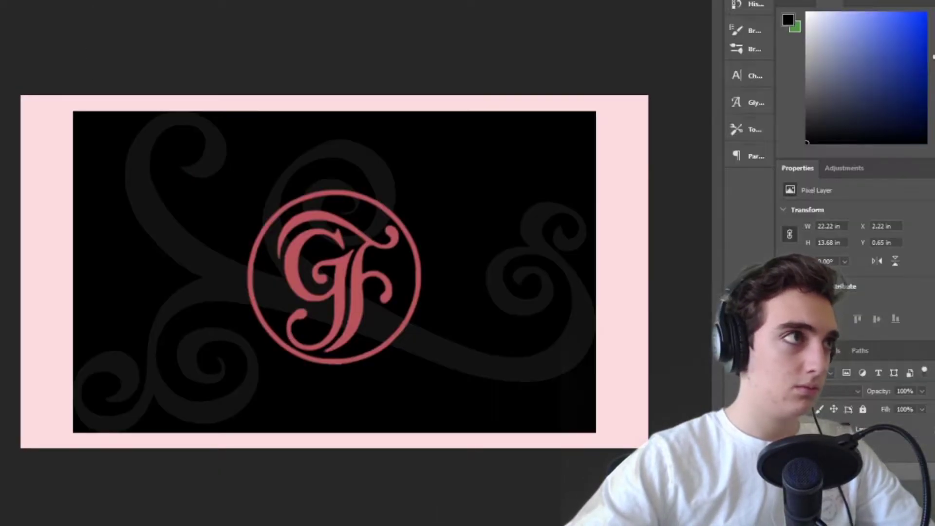
left_click(121, 186)
key("ctrl+z")
Remove the black background around and between the curls so that only the swirl ornament is left.
left_click(27, 1)
mouse_move(58, 1)
left_click(209, 1)
mouse_move(326, 211)
left_mouse_down()
mouse_move(405, 213)
mouse_move(188, 216)
left_mouse_up()
left_click_drag(326, 179, 405, 177)
left_click(430, 164)
left_click(106, 240)
left_click(244, 171)
left_click(302, 394)
left_click(78, 428)
Move the swirl ornament and scale it with Free Transform to fill the canvas height and width.
key("v")
left_click_drag(644, 349, 592, 333)
key("ctrl+t")
left_click_drag(543, 255, 614, 276)
left_click_drag(572, 340, 571, 351)
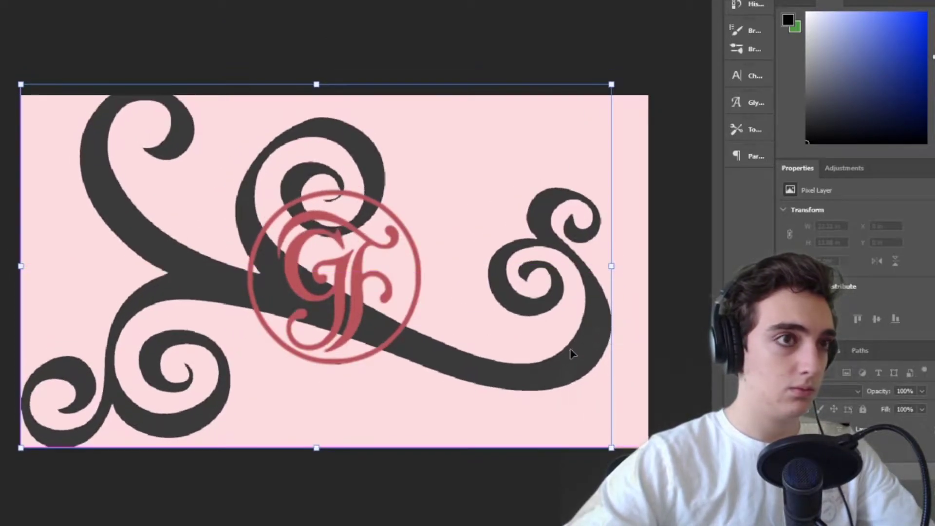
right_click(521, 363)
left_click(573, 190)
right_click(546, 203)
left_click(580, 263)
left_click_drag(317, 84, 317, 96)
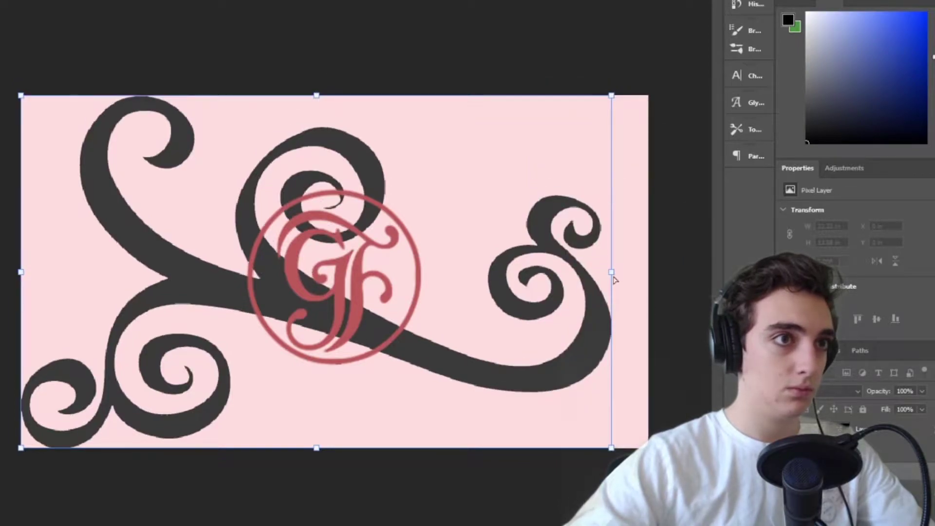
left_click_drag(613, 276, 651, 277)
key("Return")
Add a pale yellow color overlay to the swirl ornament, with a hue of 49° and 28% saturation.
double_click(901, 429)
left_click(620, 196)
left_click(871, 67)
left_click(695, 298)
left_click_drag(694, 299, 695, 294)
left_click(563, 159)
left_click(812, 145)
key("Return")
Change the background's color overlay to a light cream with a hue of about 50° and 15% saturation.
double_click(911, 467)
left_click(625, 196)
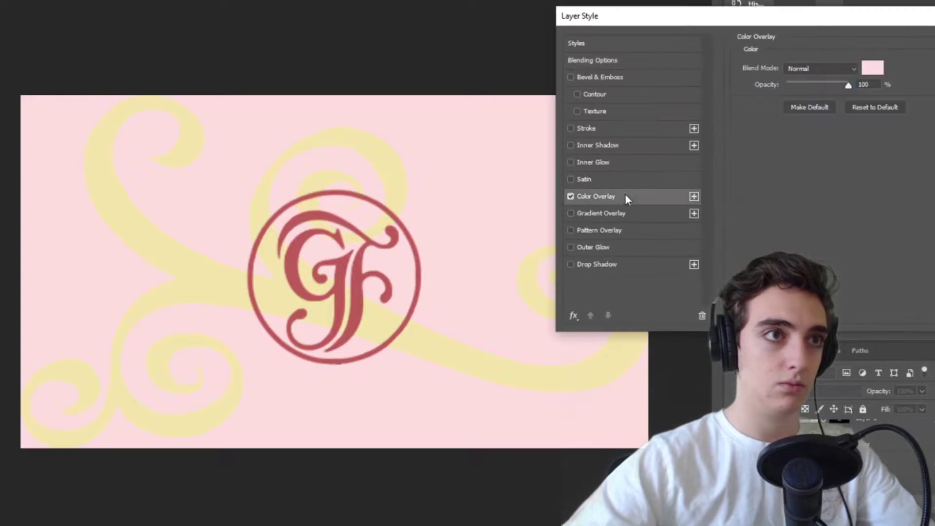
left_click(871, 68)
left_click(696, 290)
left_click(477, 363)
left_click(540, 154)
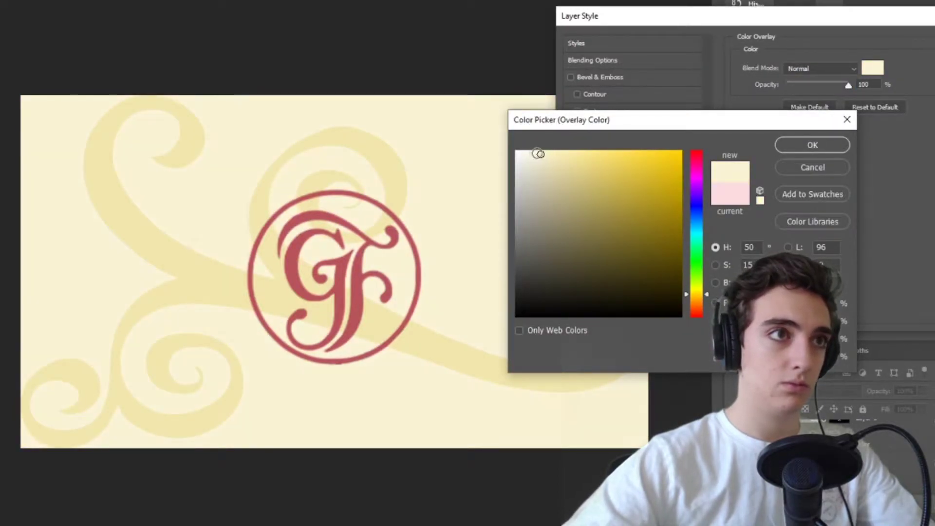
left_click(812, 145)
key("Return")
Try an outline stroke on the GF logo with different stroke colors and sizes.
left_click(412, 253)
double_click(901, 429)
left_click(586, 129)
left_click(768, 161)
left_click(358, 292)
left_click(594, 183)
left_click(813, 145)
left_click_drag(848, 67, 803, 67)
left_click(769, 157)
left_click(570, 163)
key("Escape")
key("Escape")
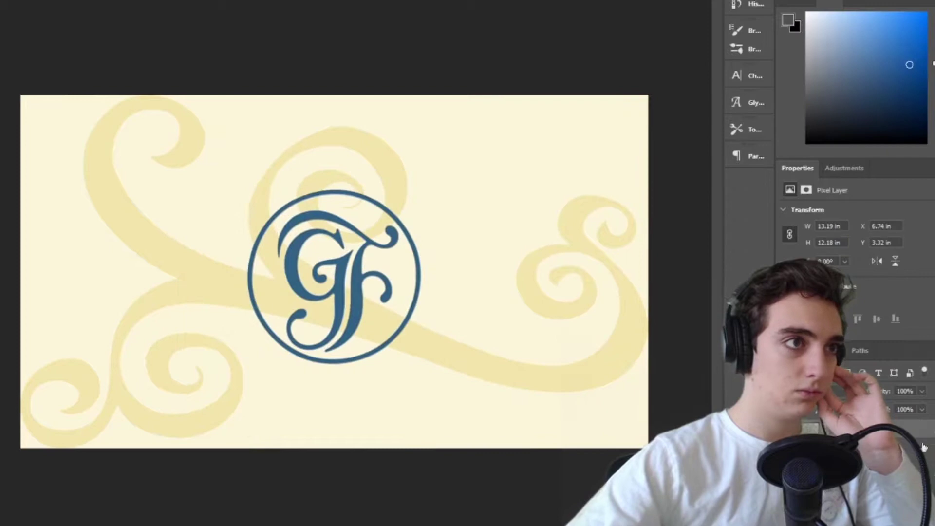
Set the GF logo's color overlay to a deep red.
double_click(926, 433)
left_click(597, 196)
left_click(873, 68)
left_click(626, 224)
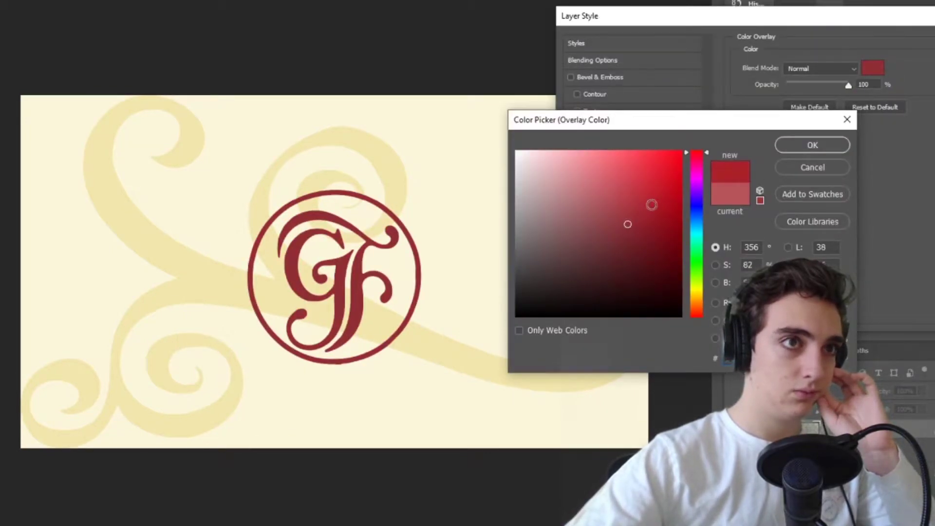
left_click_drag(696, 160, 696, 316)
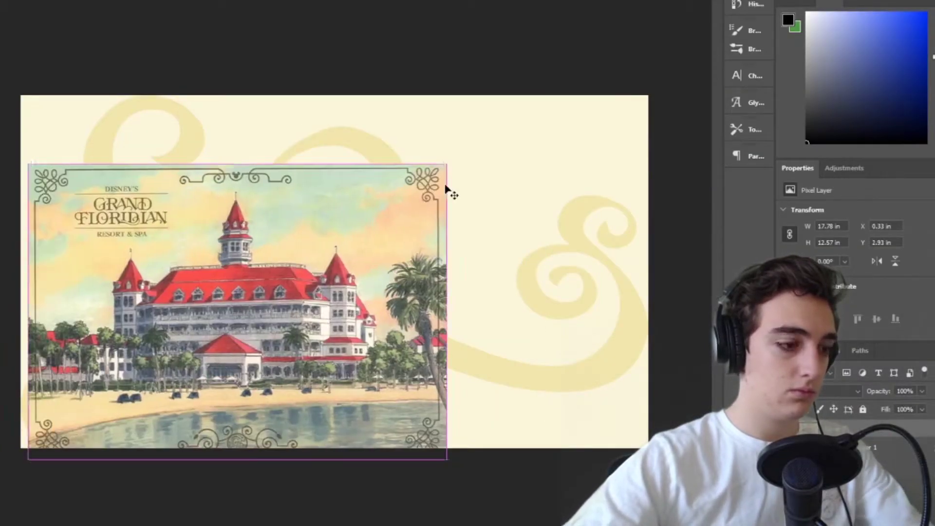
Scale down the Grand Floridian postcard on the canvas and sample its red roof as the GF logo's overlay color.
left_click_drag(449, 190, 268, 244)
key("Return")
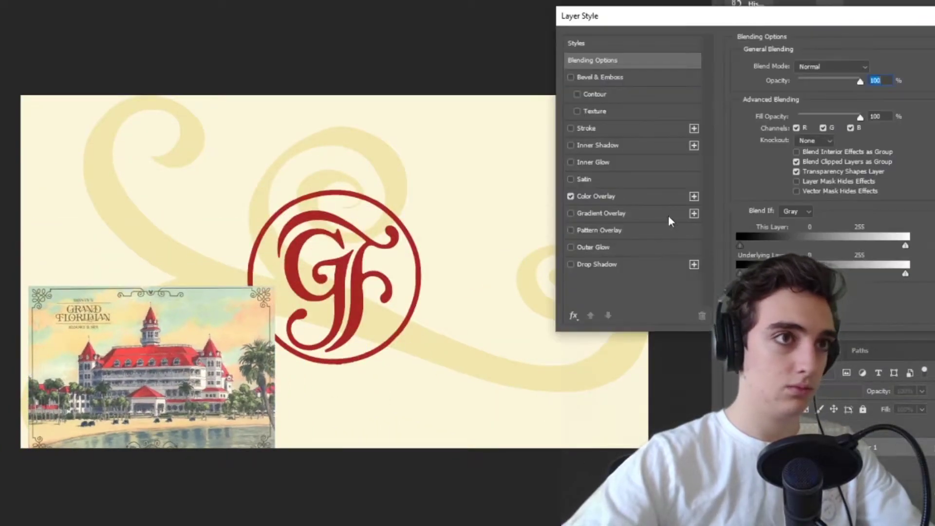
left_click(650, 197)
left_click(872, 68)
left_click(181, 347)
left_click(179, 358)
left_click(816, 144)
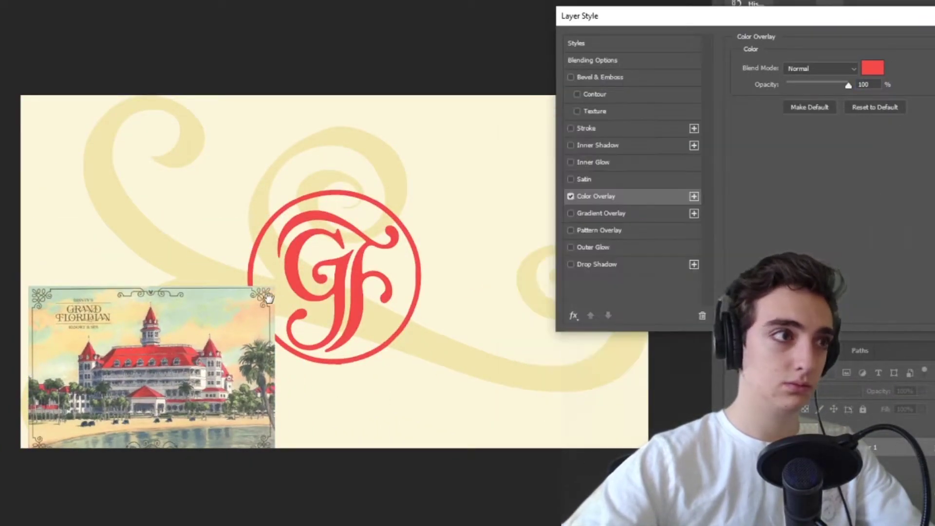
Try a darker red stroke around the GF logo.
left_click(586, 128)
left_click(769, 160)
left_click(758, 144)
mouse_move(805, 68)
left_mouse_down()
mouse_move(784, 67)
mouse_move(799, 64)
left_mouse_up()
left_click(769, 161)
left_click_drag(646, 234, 683, 265)
left_click(812, 144)
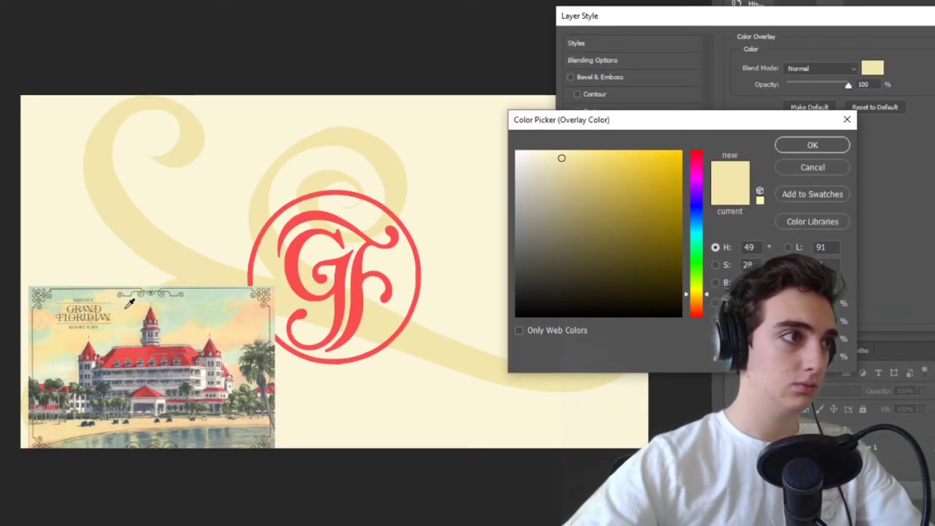
Apply the warm yellow sampled from the postcard as the swirl's overlay color and lower the swirl's opacity.
left_click(813, 145)
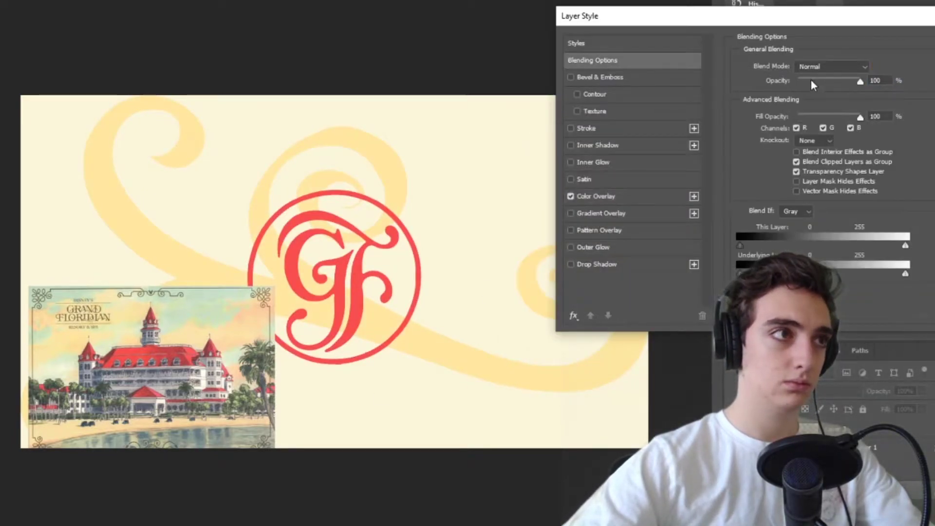
left_click_drag(810, 79, 823, 84)
key("Return")
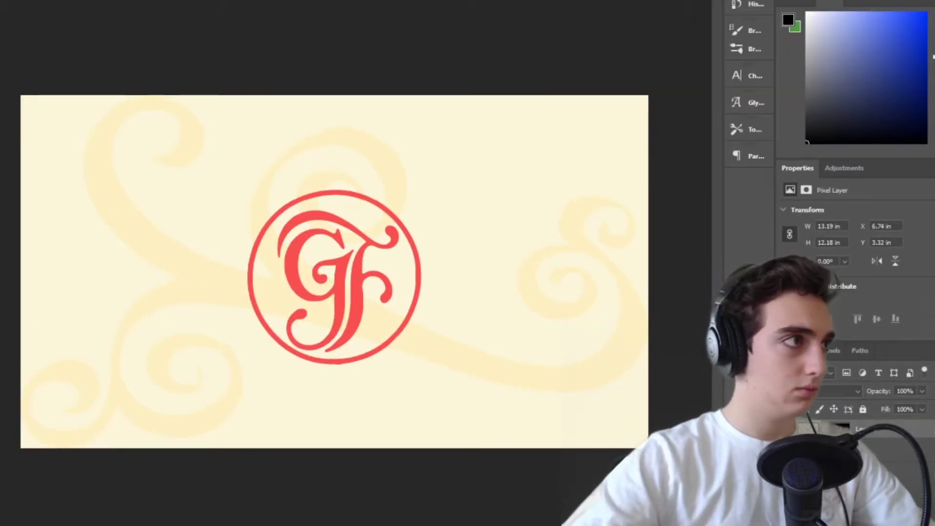
Draw a circle about 594 px across, place its layer behind the GF logo, and center it on the emblem.
left_click_drag(249, 197, 365, 334)
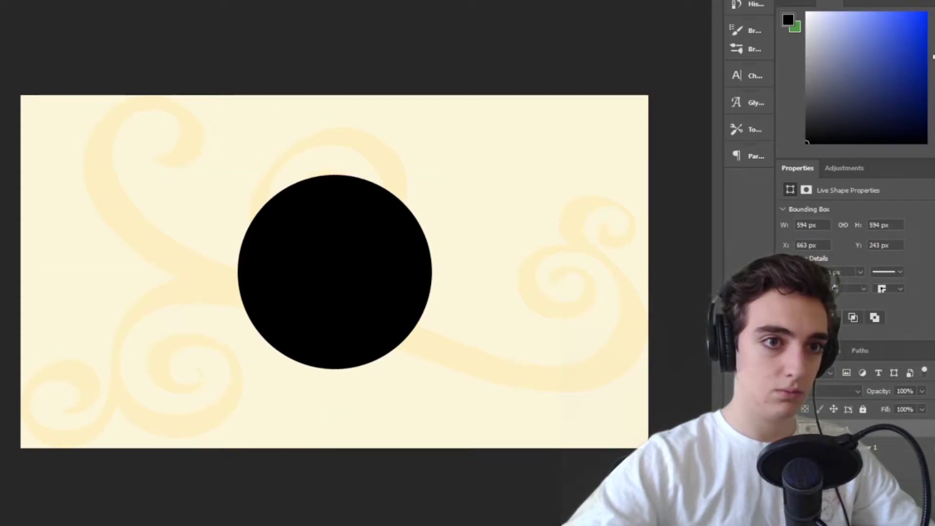
left_click_drag(838, 429, 838, 454)
left_click_drag(356, 298, 353, 293)
left_click_drag(359, 268, 360, 275)
Give the circle a dark red outline 23.66 px wide and remove its fill.
left_click(794, 272)
left_click(839, 342)
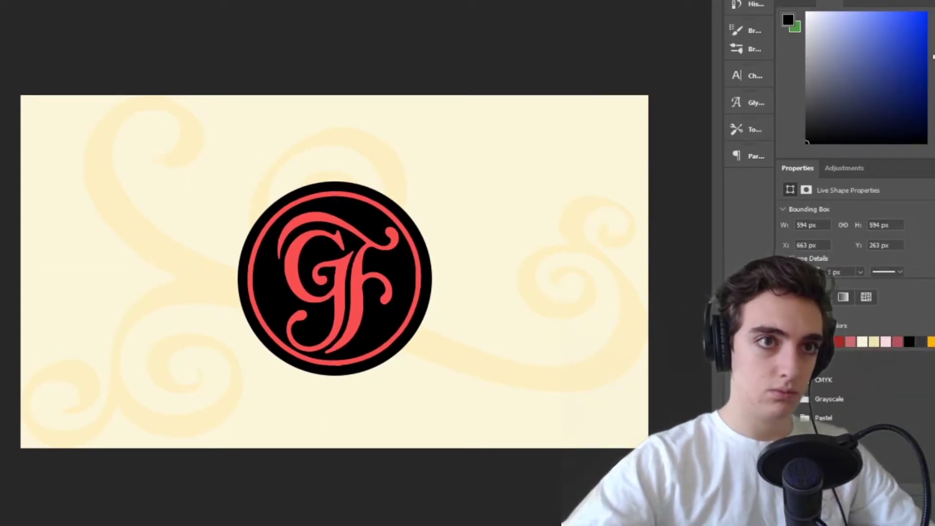
left_click(861, 273)
left_click_drag(852, 287, 884, 289)
left_click(790, 272)
left_click(793, 291)
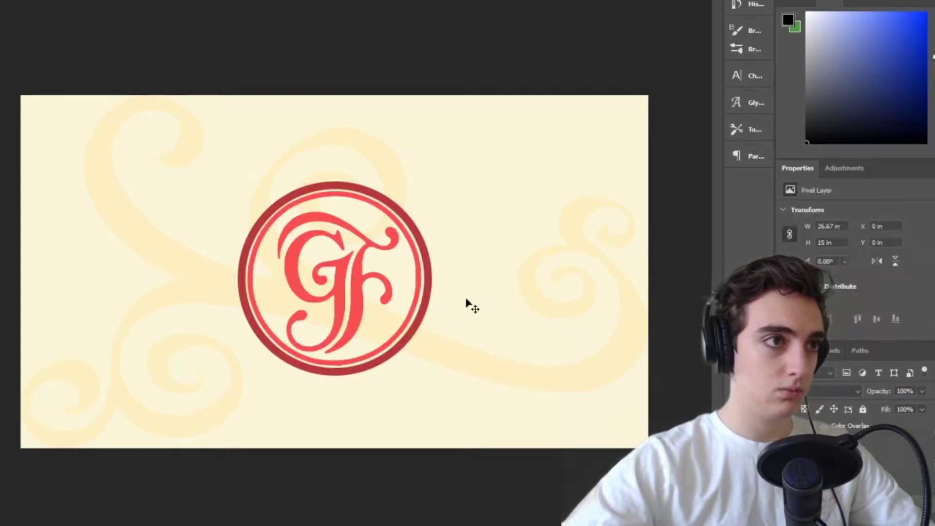
Enlarge the ring around the GF logo to about 634 px across.
key("ctrl+t")
left_click_drag(334, 376, 335, 383)
key("Return")
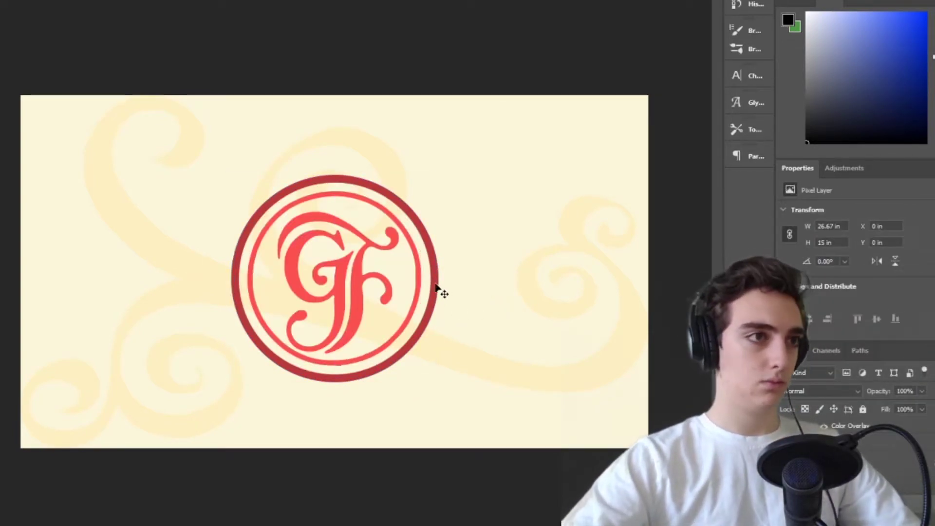
Change the ring's outline color to the same coral red as the GF logo.
double_click(862, 446)
key("Escape")
left_click(811, 271)
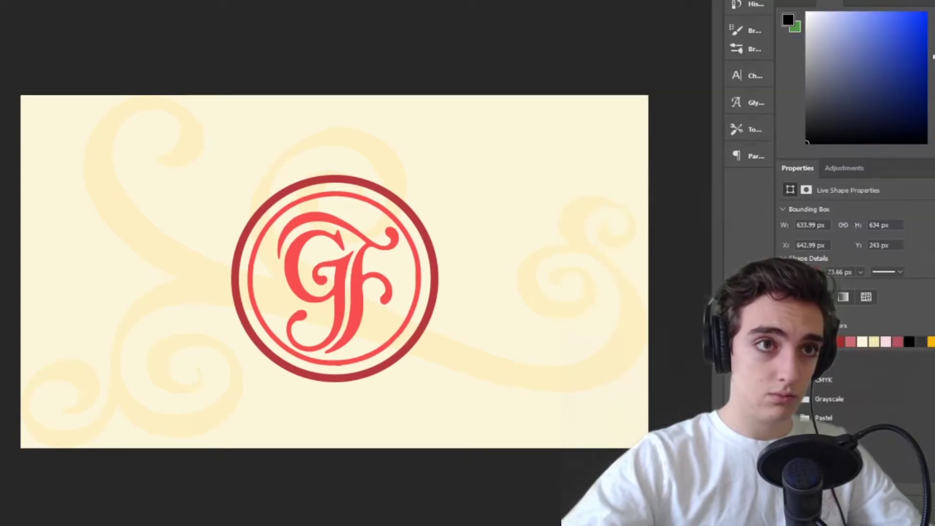
left_click(840, 342)
left_click(864, 260)
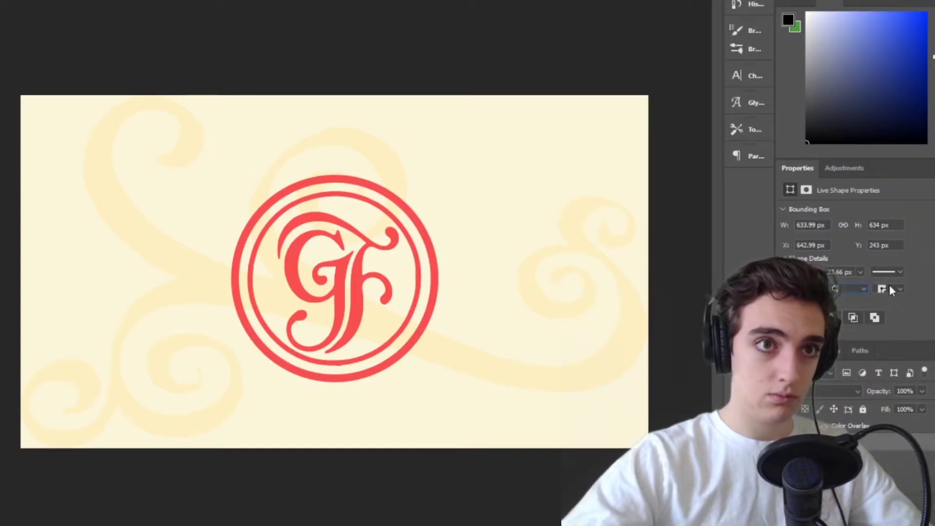
Shrink the ring to about 525 px over the logo's thin circle and set its outline width to 24.3 px.
key("ctrl+t")
left_click_drag(336, 381, 334, 370)
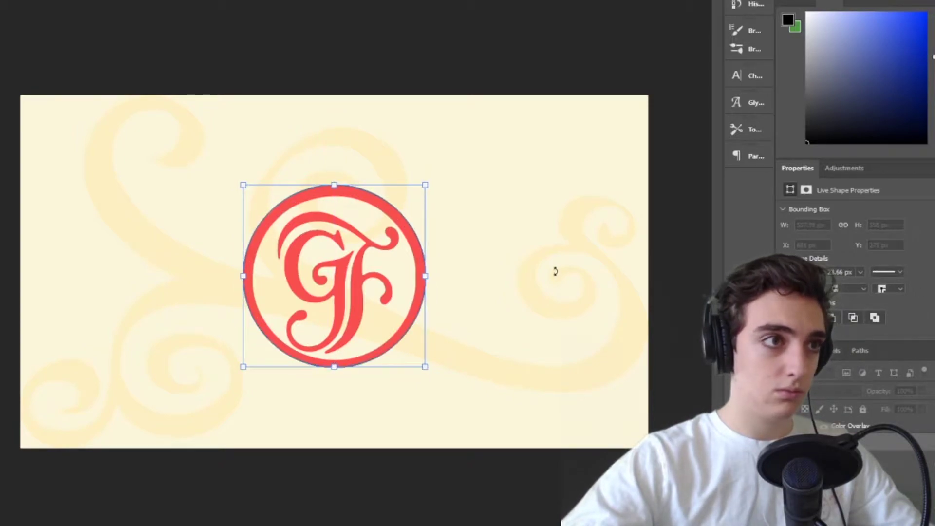
left_click(644, 289)
left_click(412, 345)
key("ctrl+t")
left_click_drag(334, 179, 335, 185)
left_click_drag(335, 377, 335, 374)
left_click(672, 341)
left_click(861, 273)
left_click_drag(872, 288, 862, 291)
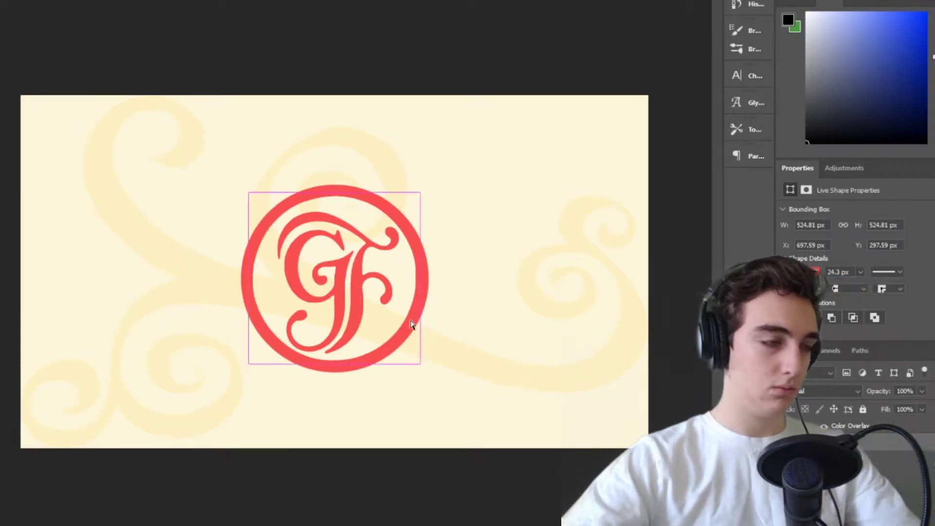
Enlarge the ring to sit outside the emblem's thin circle, and erase that thin circle from the GF emblem layer.
key("ctrl+t")
key("Return")
left_click(897, 429)
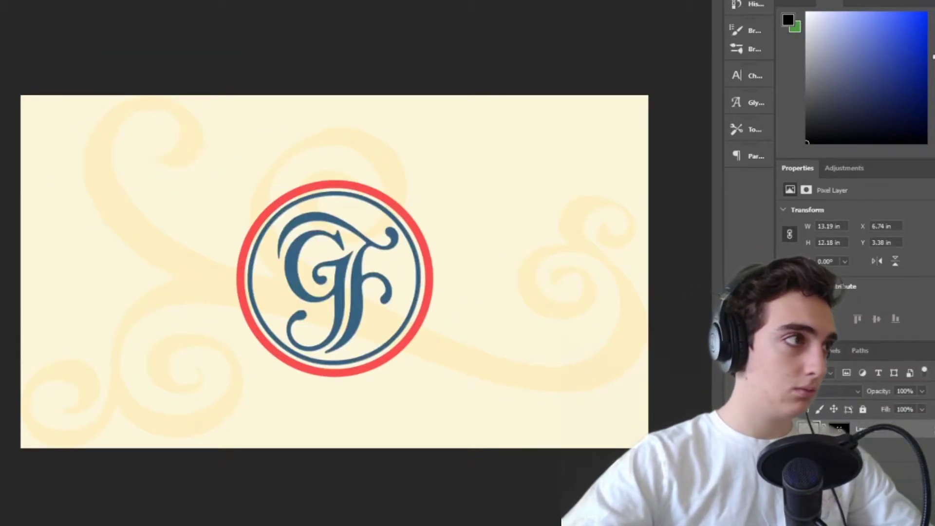
key("Delete")
key("e")
left_click(14, 1)
left_click_drag(341, 192, 407, 226)
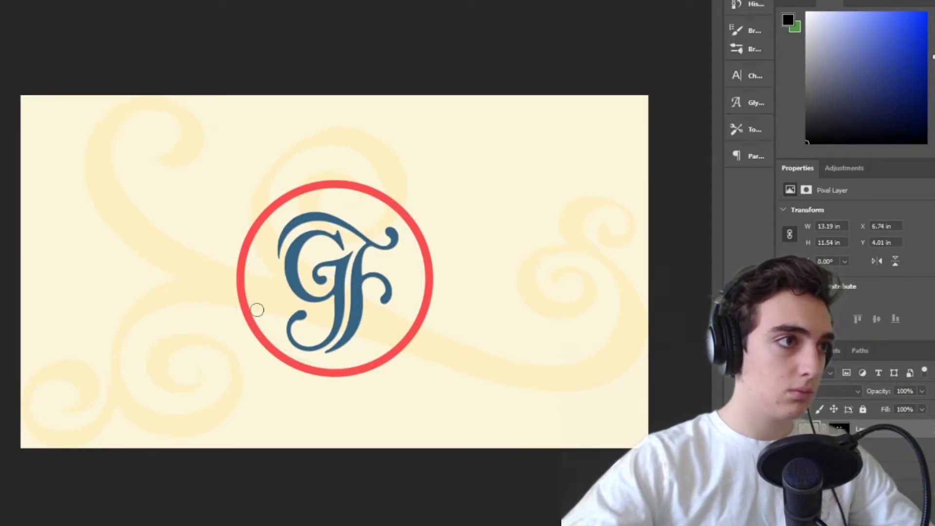
Slightly thicken the coral ring's outline around the GF emblem.
left_click(896, 471)
left_click(848, 273)
type("47.25")
key("Return")
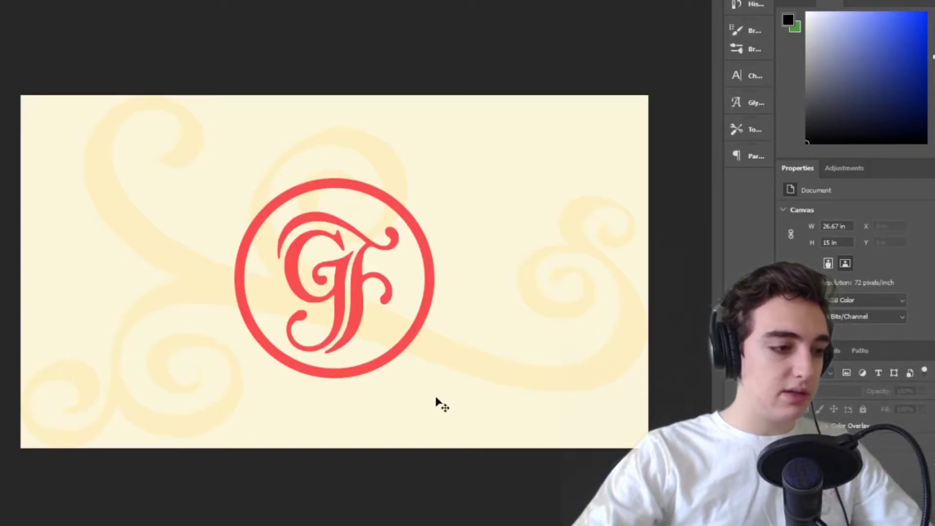
Try the Grand Floridian postcard image over the design, scaled to the full canvas height, and delete it.
key("ctrl+v")
key("ctrl+t")
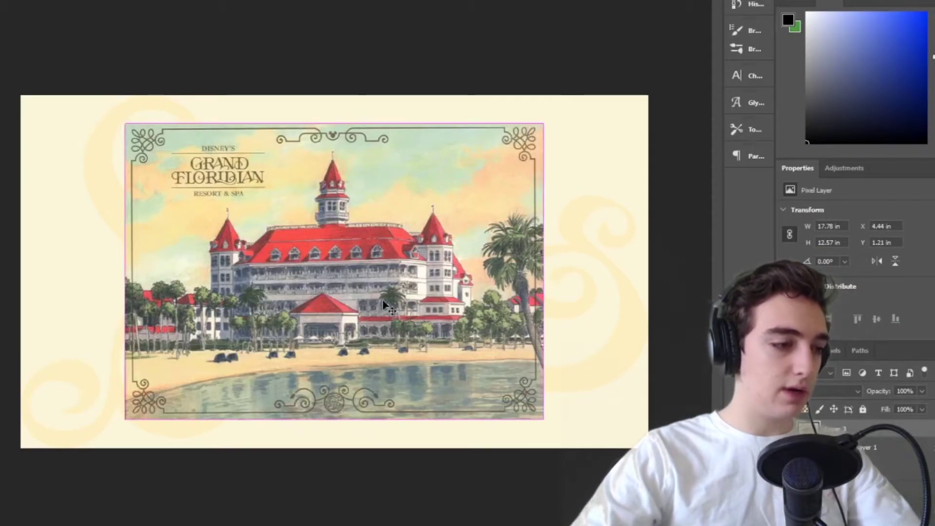
left_click_drag(335, 426, 334, 455)
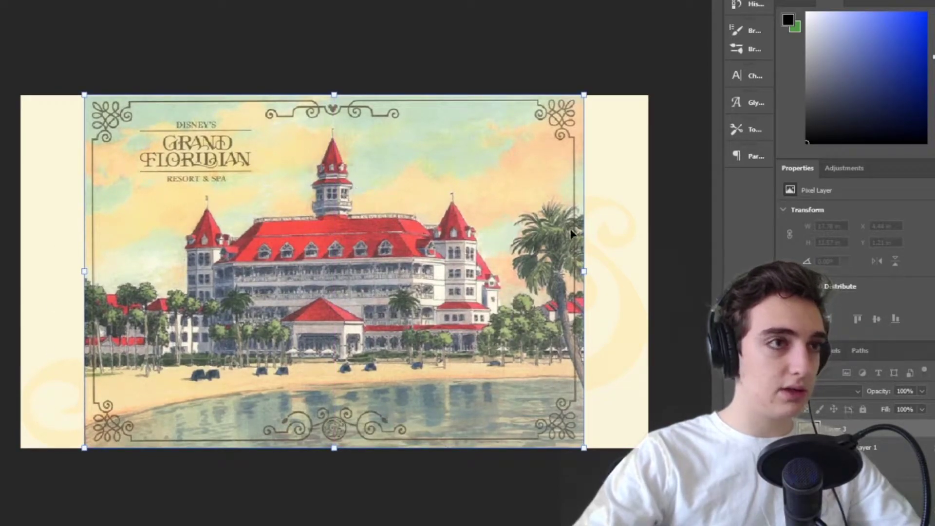
key("Return")
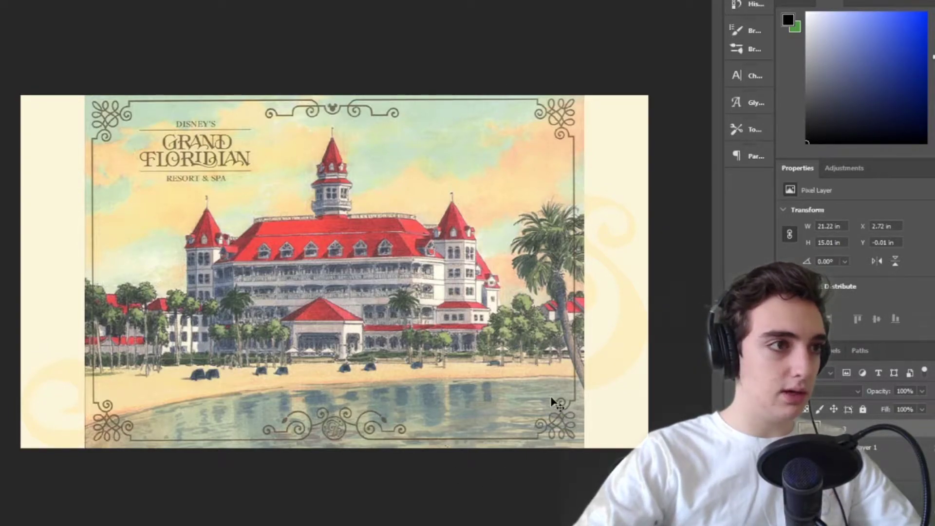
key("Delete")
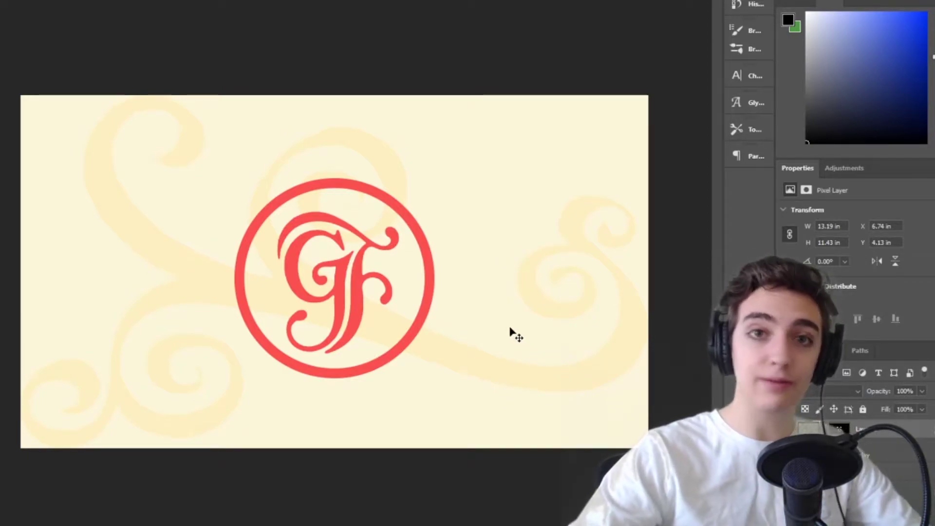
Create a new document using the saved "thumbnail?" preset.
left_click(1, 1)
left_click(20, 1)
left_click(456, 92)
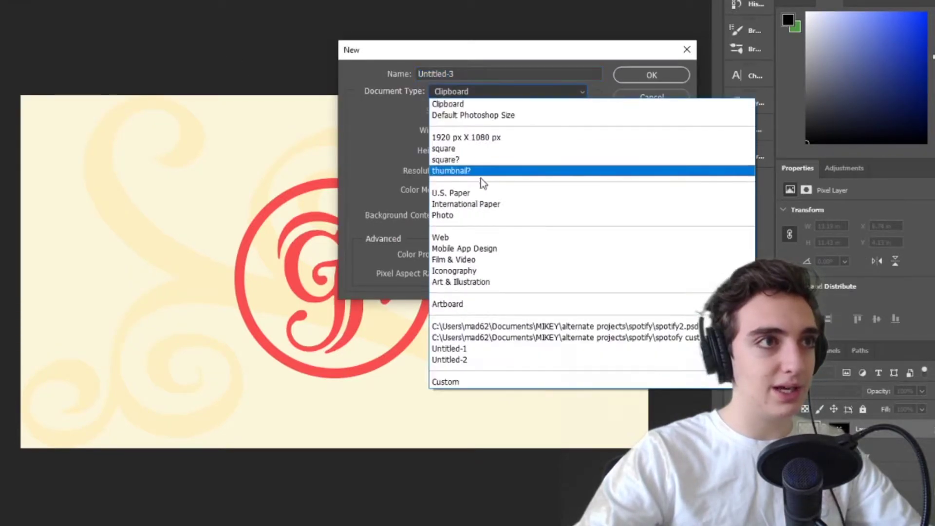
left_click(484, 167)
left_click(646, 74)
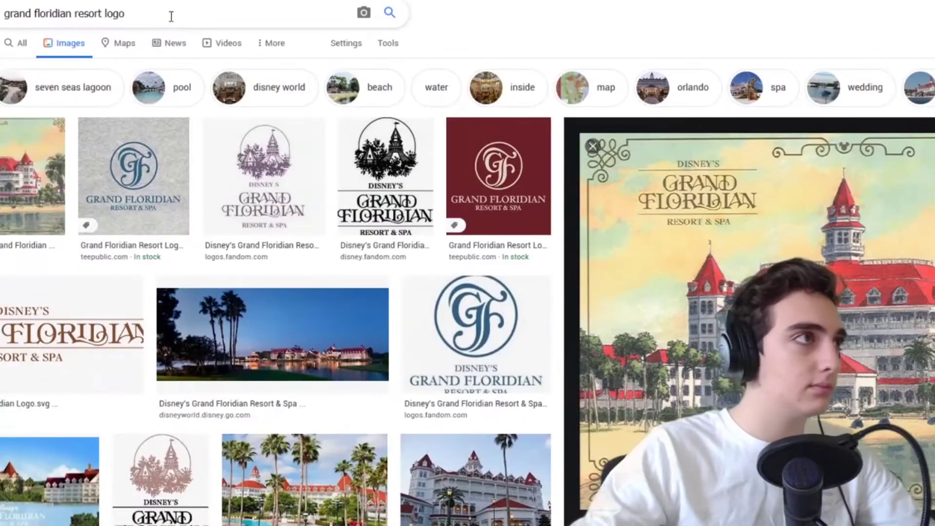
Search Google Images for "disney's polynesian village resort logo" and bring the blue and orange Polynesian Village logo onto the Photoshop canvas.
type("disney's polynesian village resort logo")
key("Return")
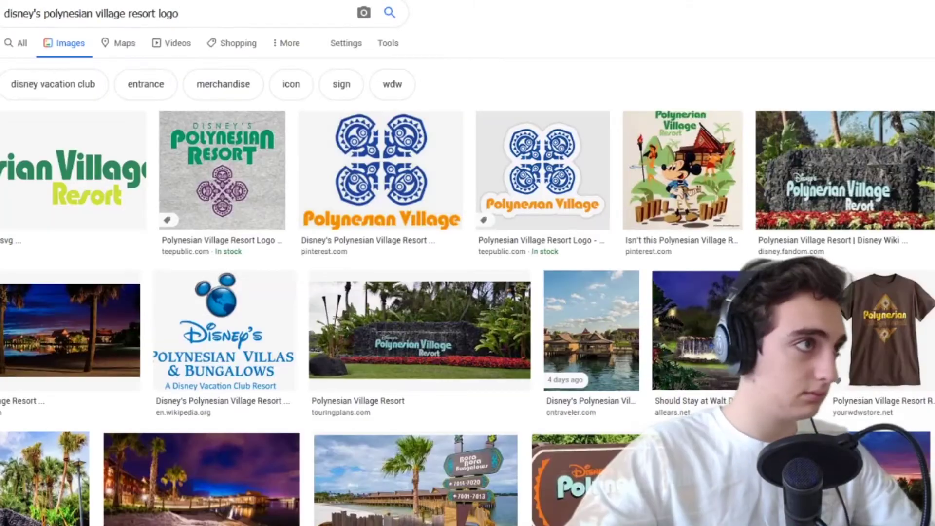
scroll(470, 336, "down", 20)
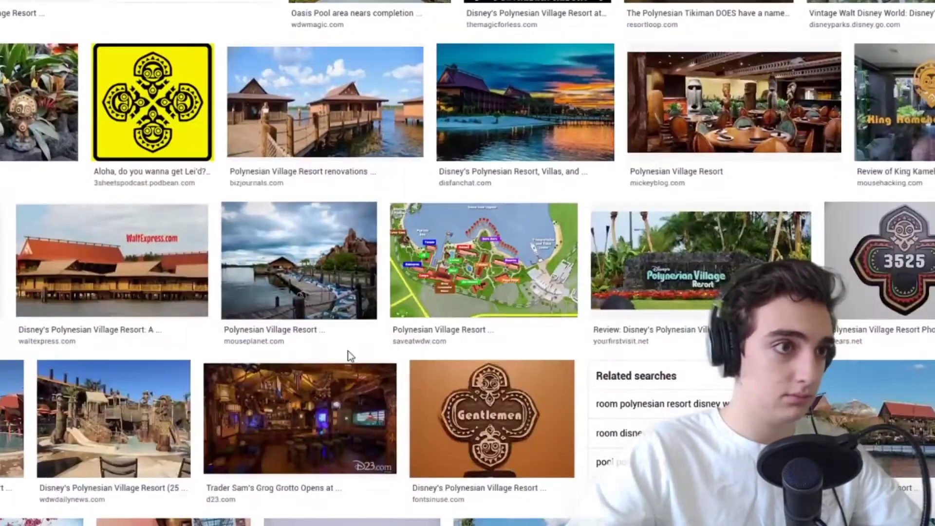
scroll(350, 357, "up", 20)
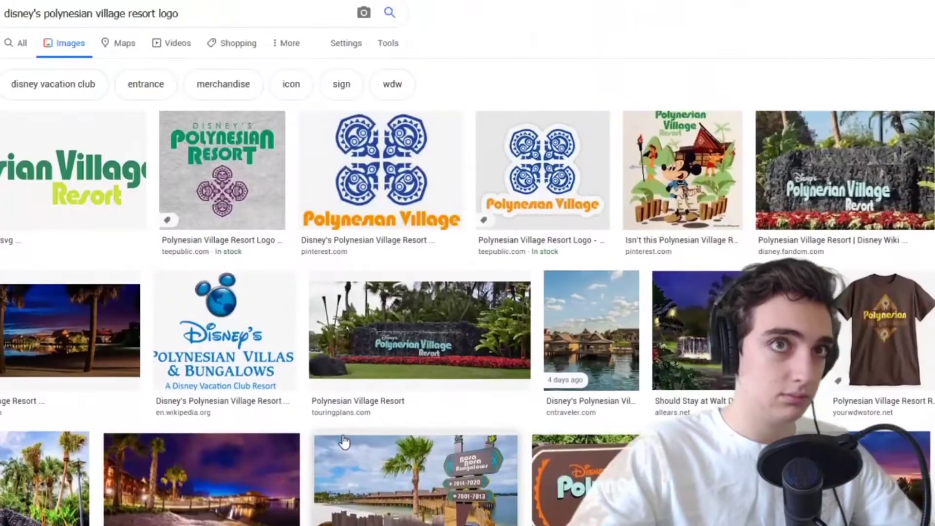
left_click(428, 214)
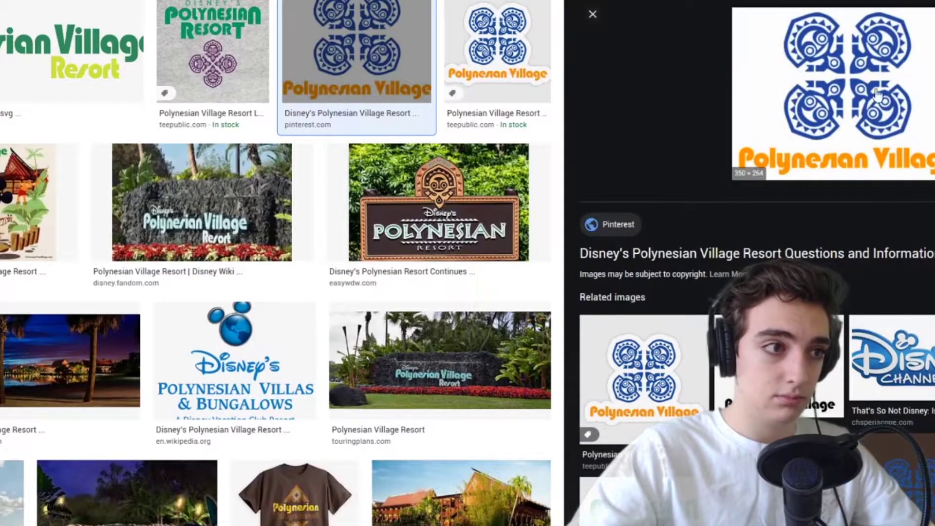
scroll(487, 98, "down", 10)
right_click(867, 234)
left_click(881, 361)
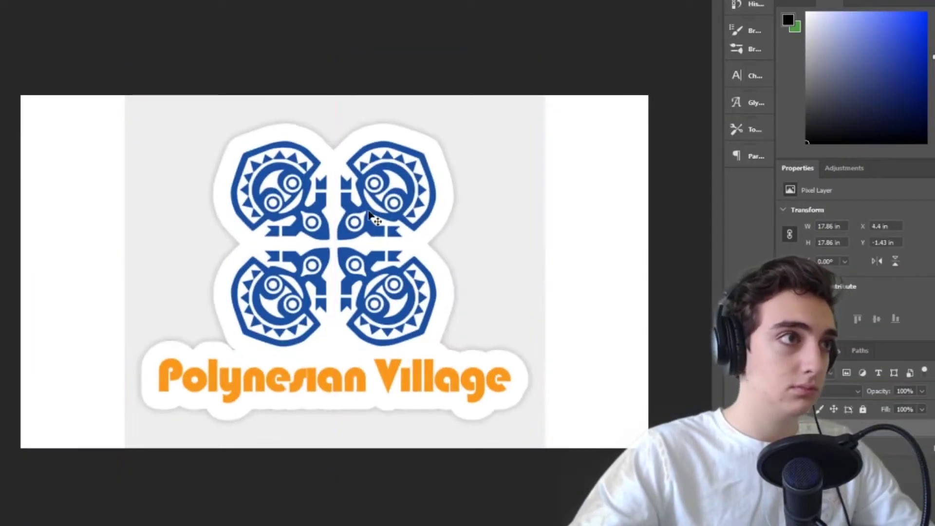
Use Select and Mask to isolate the blue four-part emblem from the Polynesian Village logo.
left_click(105, 1)
left_click(161, 120)
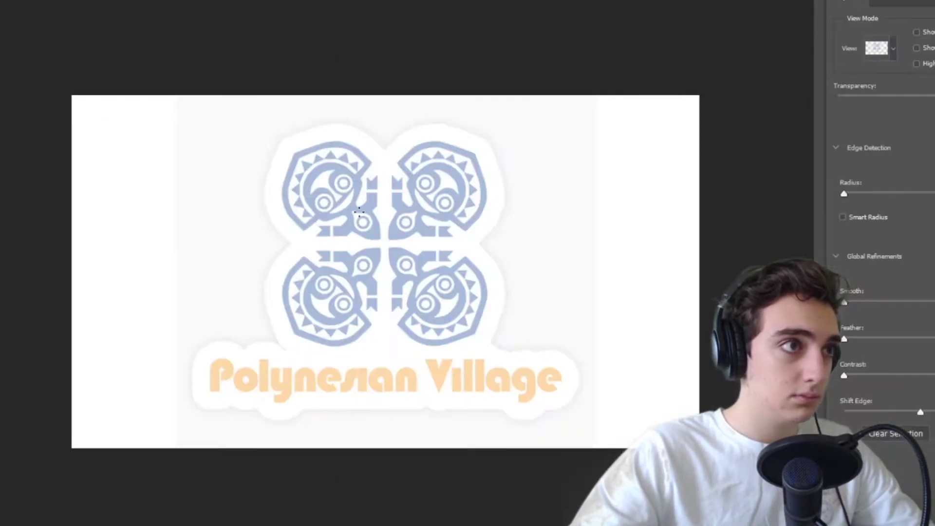
left_click_drag(356, 191, 360, 173)
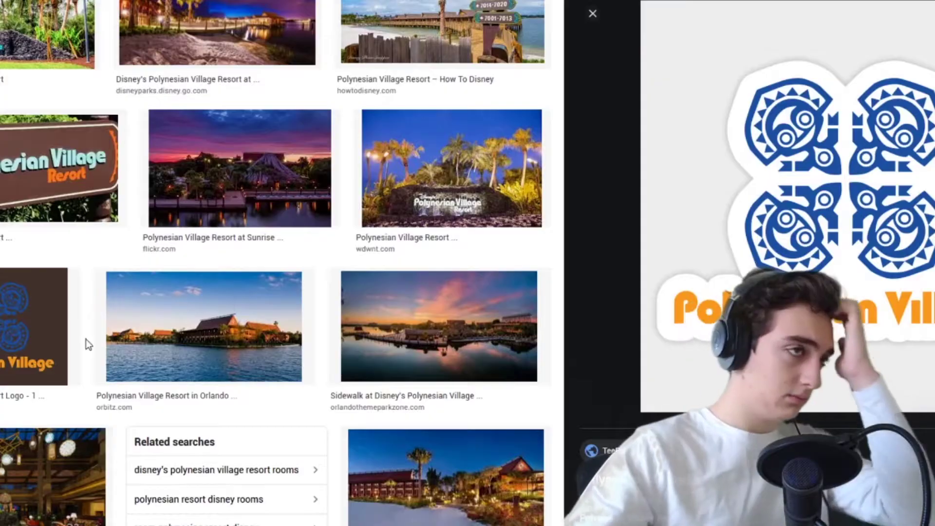
Find the retro Polynesian Village Resort shirt design in Google Images and place it on the Photoshop canvas at full canvas height.
scroll(85, 339, "down", 20)
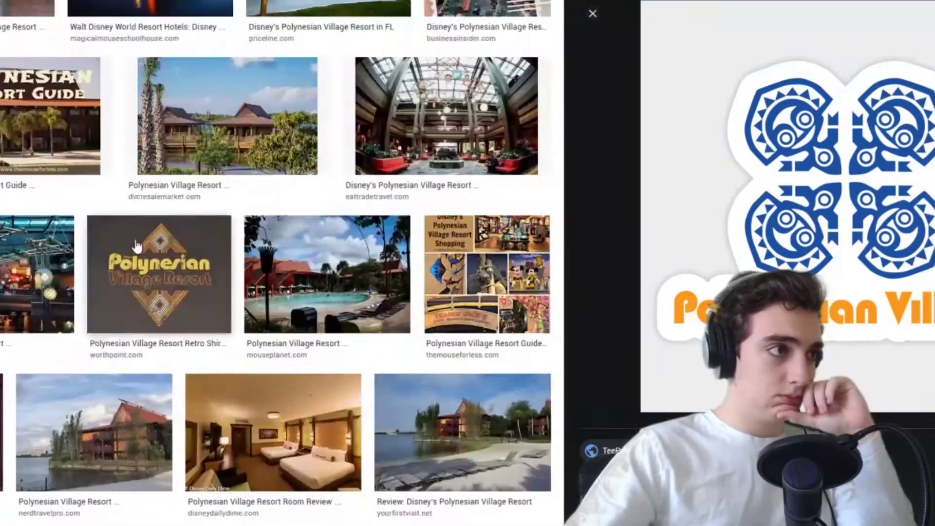
left_click(136, 246)
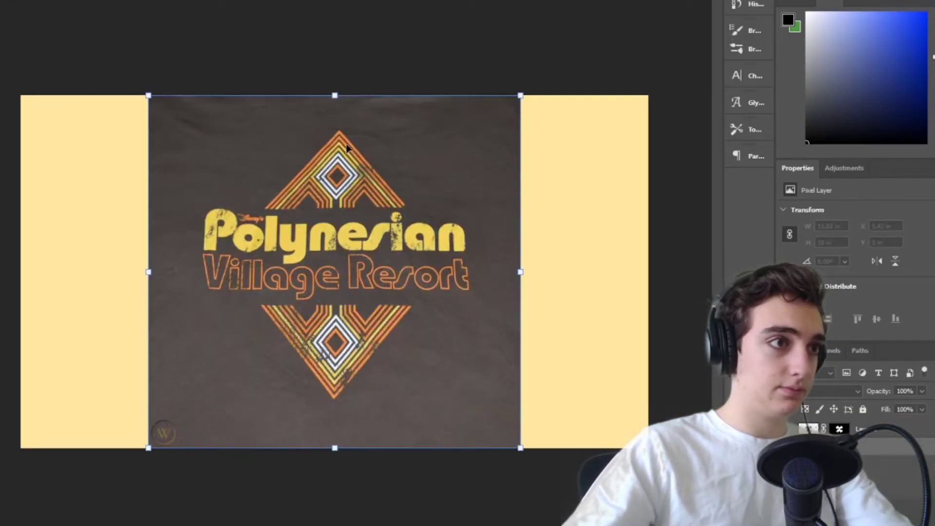
Try to isolate the striped triangle pattern by enlarging the shirt image and painting over its stripes in Select and Mask.
left_click_drag(393, 384, 383, 289)
key("Return")
left_click(105, 1)
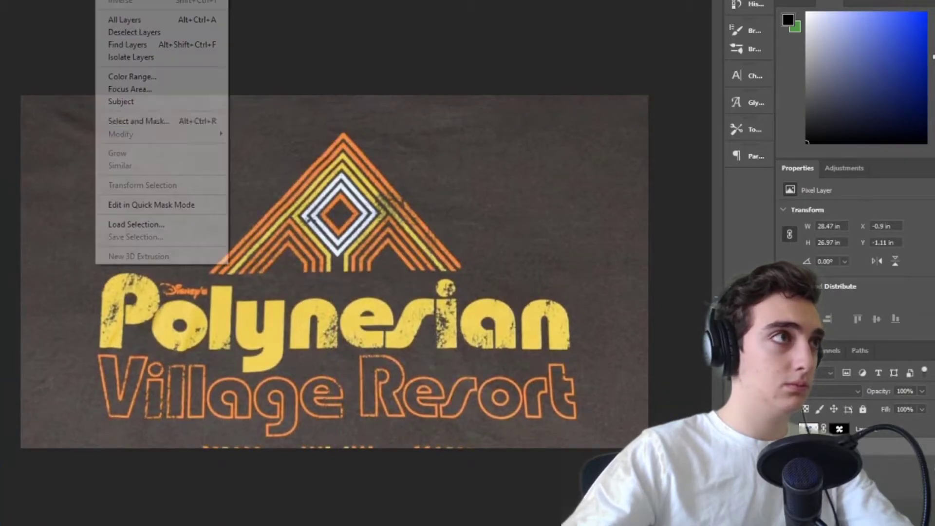
left_click(140, 121)
left_click(487, 202)
left_click(490, 202)
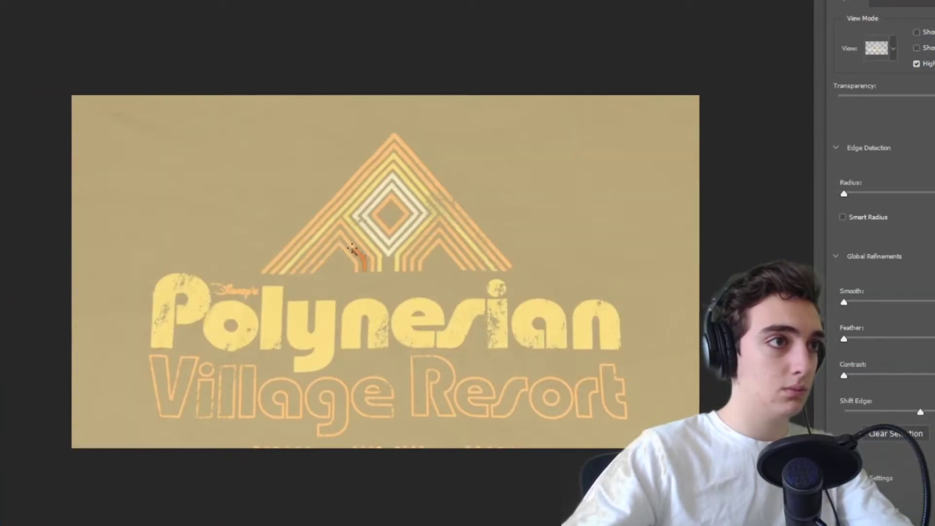
Search Google Images for "disney's polynesian village resort" and look through the results for design inspiration.
double_click(168, 13)
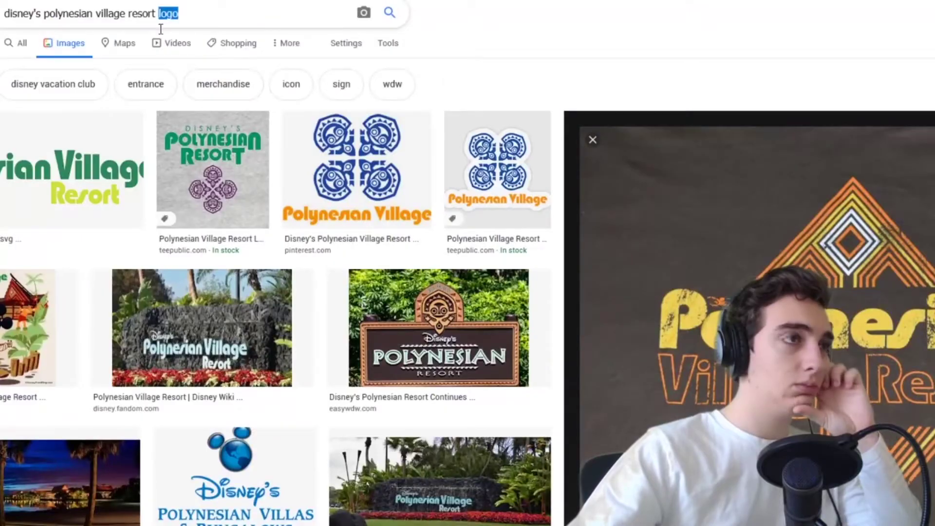
key("BackSpace")
key("Return")
scroll(241, 329, "down", 10)
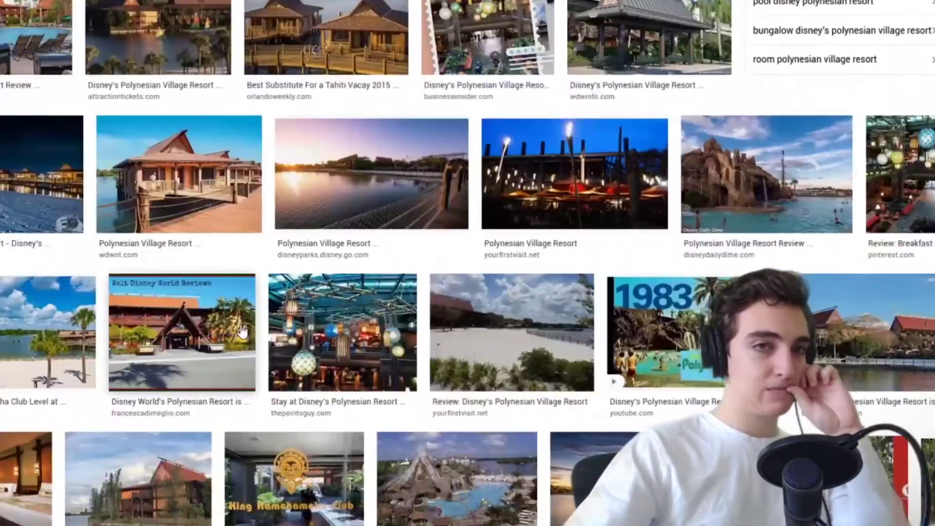
scroll(244, 331, "down", 5)
scroll(250, 333, "up", 18)
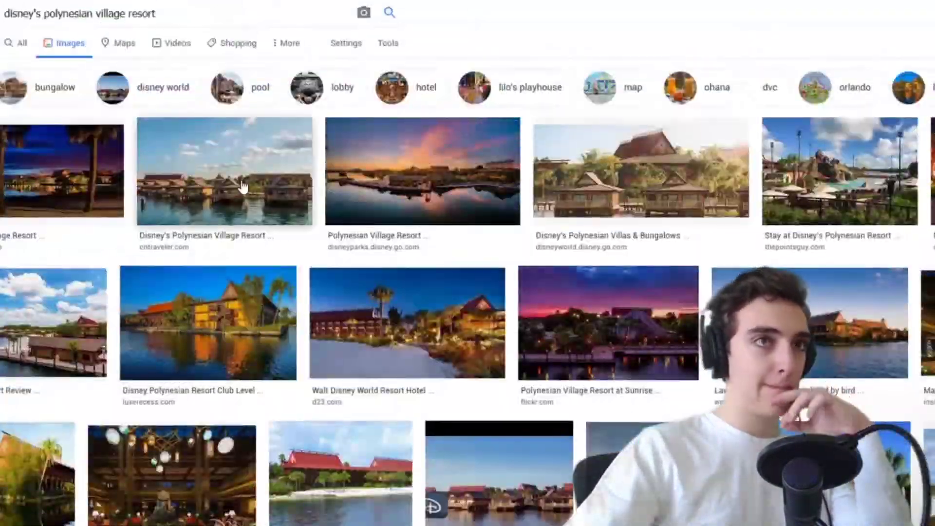
Search for "disney's polynesian village resort aesthetic" and browse the images for design ideas.
left_click_drag(221, 23, 155, 30)
type("aesthetic")
key("Return")
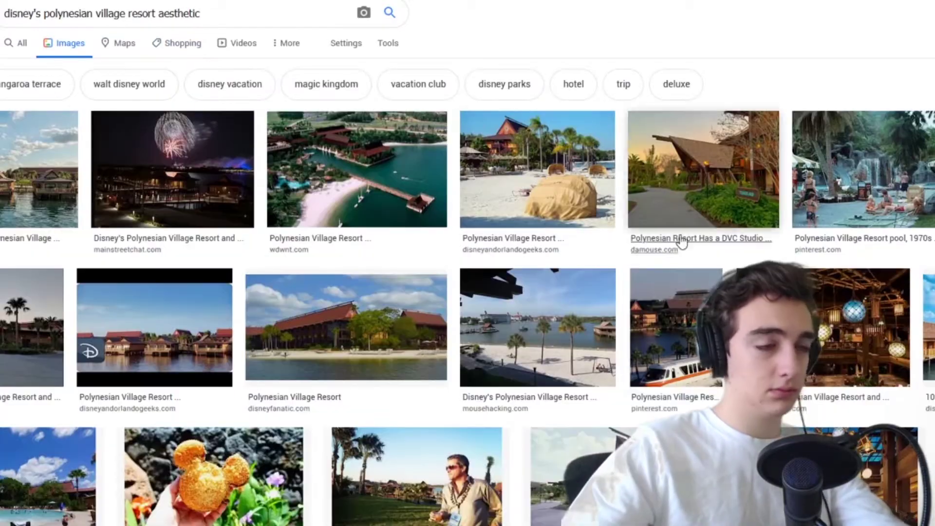
scroll(667, 293, "down", 10)
scroll(667, 292, "down", 5)
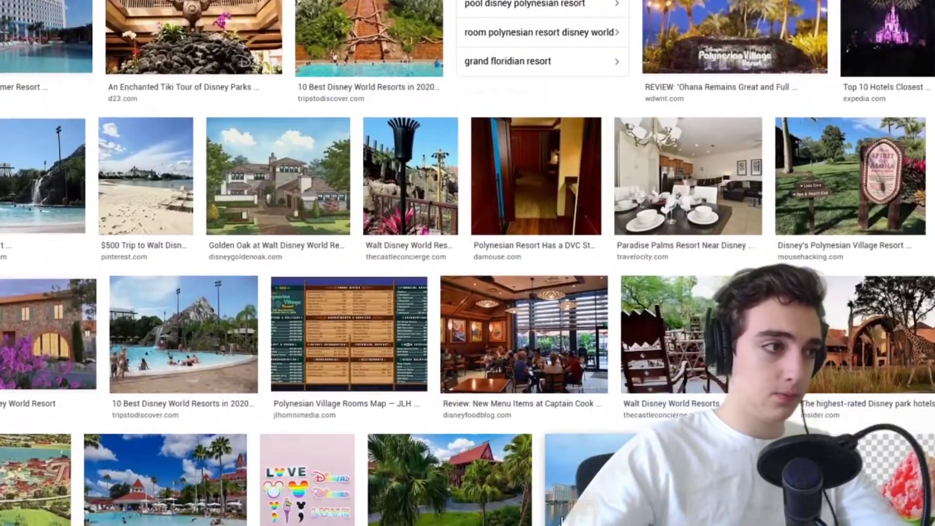
scroll(667, 292, "up", 15)
left_click_drag(263, 15, 1, 15)
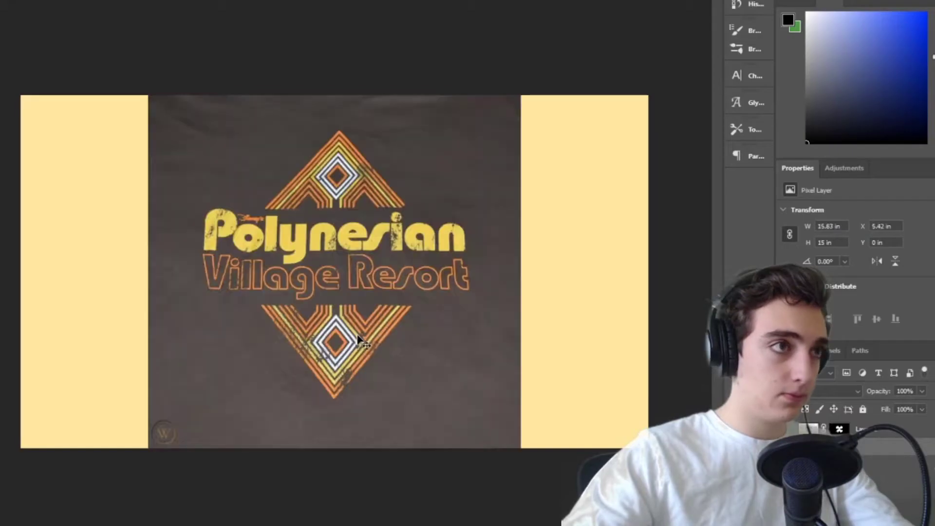
Hide the retro shirt image in Photoshop and try drawing an ellipse on the plain cream canvas.
left_click(786, 446)
right_click(1, 358)
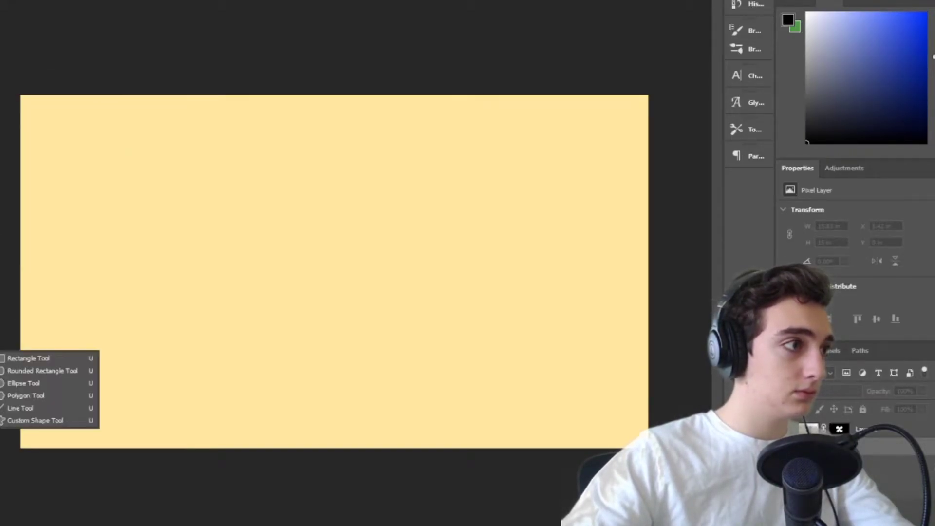
left_click(23, 383)
mouse_move(190, 319)
left_mouse_down()
mouse_move(344, 200)
mouse_move(291, 205)
left_mouse_up()
key("ctrl+z")
Try drawing black pentagons on the canvas with the Polygon tool.
right_click(1, 358)
left_click(25, 396)
mouse_move(180, 365)
left_mouse_down()
mouse_move(240, 322)
mouse_move(270, 342)
mouse_move(292, 297)
left_mouse_up()
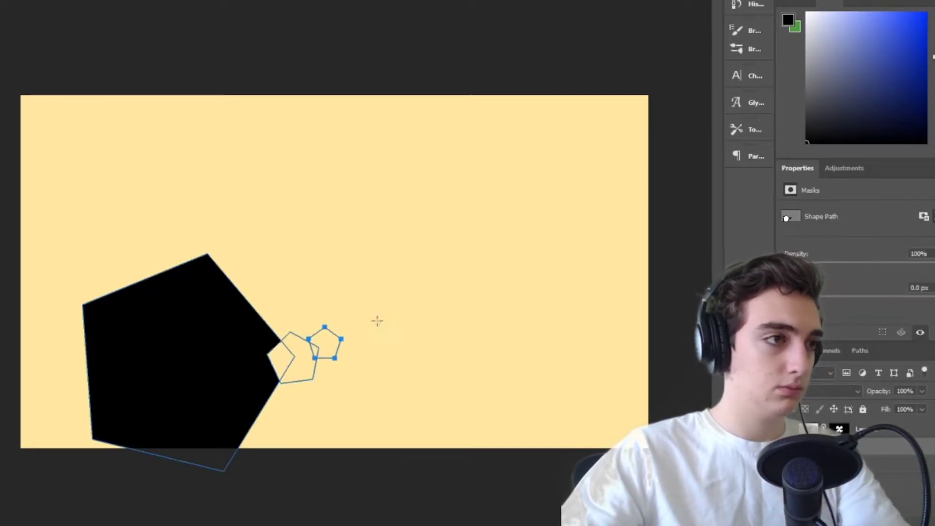
key("ctrl+z")
left_click_drag(129, 175, 195, 287)
left_click(194, 313)
left_click(510, 238)
key("ctrl+z")
Try a black triangle pointing right, rotated and enlarged so its base runs beyond the canvas's left edge.
left_click_drag(100, 159, 145, 231)
key("ctrl+t")
left_click_drag(238, 115, 65, 65)
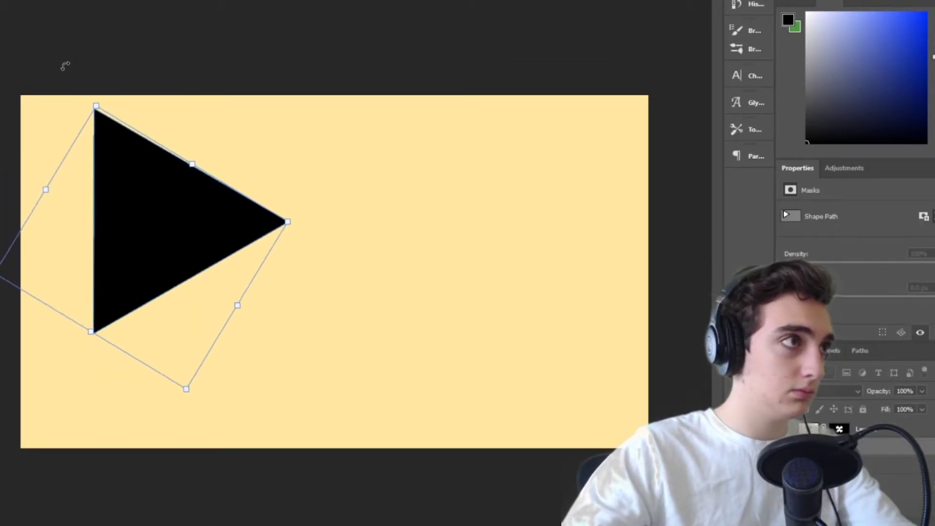
left_click_drag(194, 210, 119, 200)
left_click_drag(111, 379, 61, 363)
left_click_drag(175, 358, 214, 361)
left_click_drag(299, 276, 213, 277)
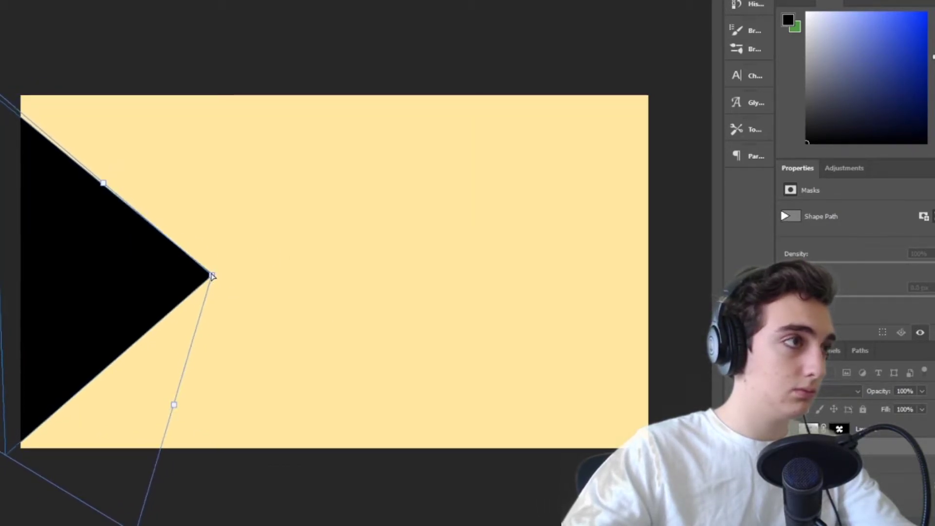
key("Return")
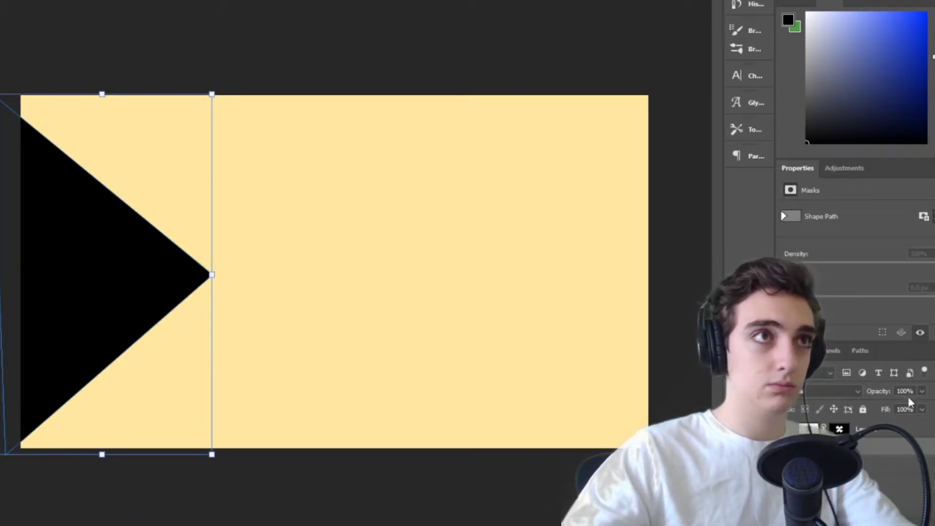
right_click(899, 447)
left_click(916, 298)
left_click(844, 168)
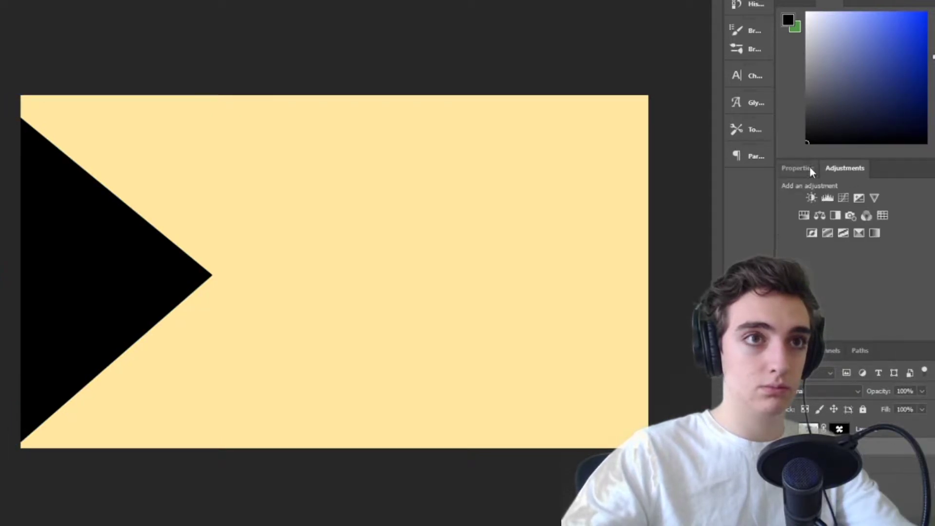
left_click(809, 169)
double_click(899, 447)
left_click(571, 129)
left_click_drag(848, 67, 784, 73)
left_click(770, 161)
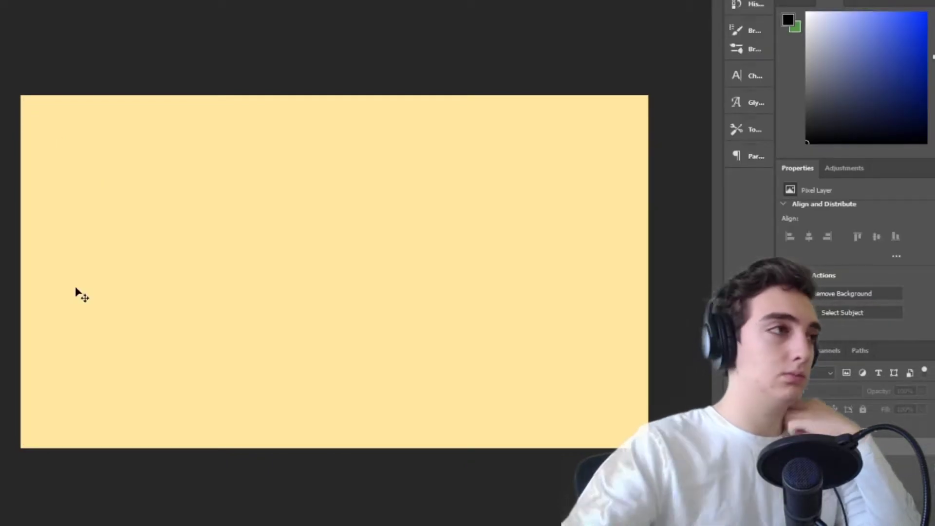
Try drawing and repositioning another right-pointing black triangle in the lower-left part of the canvas.
left_click_drag(116, 381, 278, 383)
key("v")
left_click_drag(131, 365, 187, 265)
key("ctrl+z")
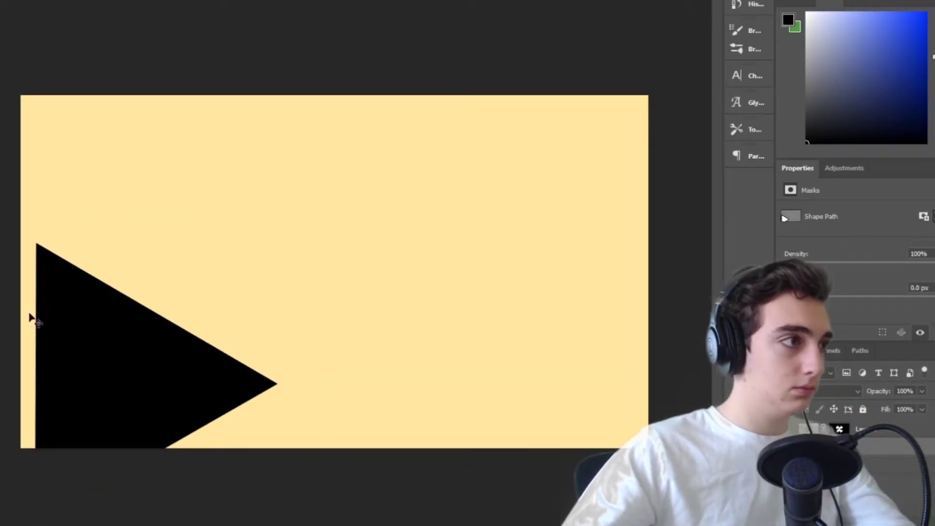
key("ctrl+z")
key("u")
left_click_drag(132, 378, 323, 316)
key("v")
right_click(1, 51)
left_click(22, 52)
left_click_drag(120, 393, 123, 367)
key("Return")
Draw a black equilateral triangle pointing right and move it into the left half of the canvas at mid-height.
key("u")
left_click_drag(328, 291, 442, 289)
left_click_drag(372, 297, 298, 297)
key("ctrl+t")
left_click_drag(367, 288, 305, 288)
key("Return")
left_click(785, 466)
left_click(785, 465)
scroll(874, 256, "down", 2)
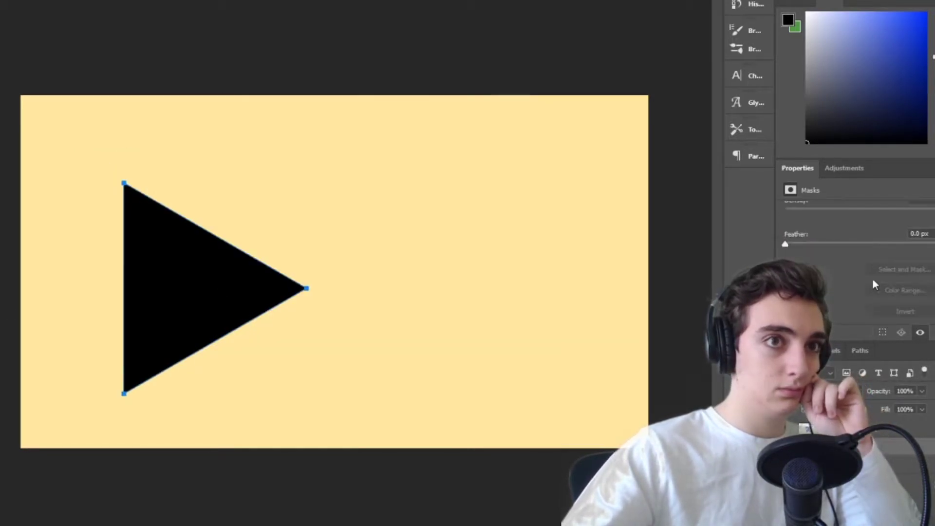
left_click(844, 169)
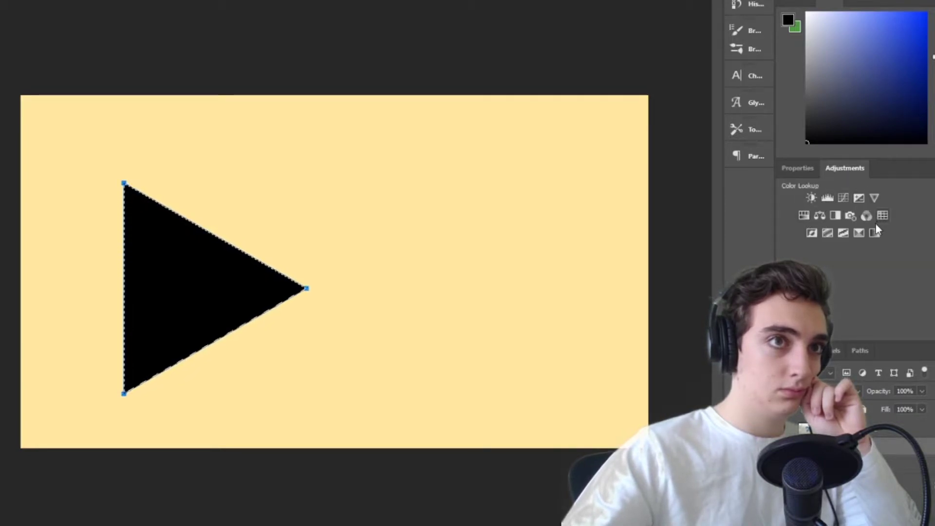
left_click(799, 168)
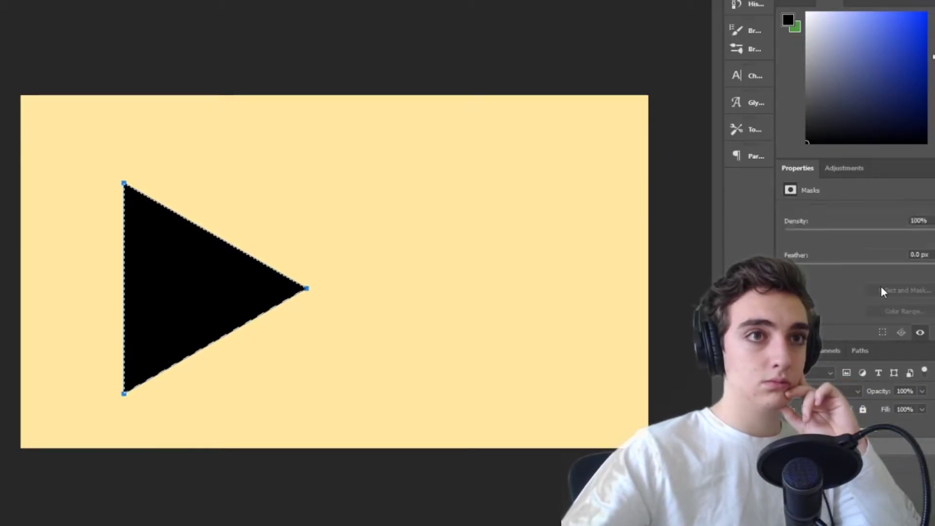
scroll(901, 254, "up", 2)
left_click(923, 217)
scroll(863, 322, "down", 2)
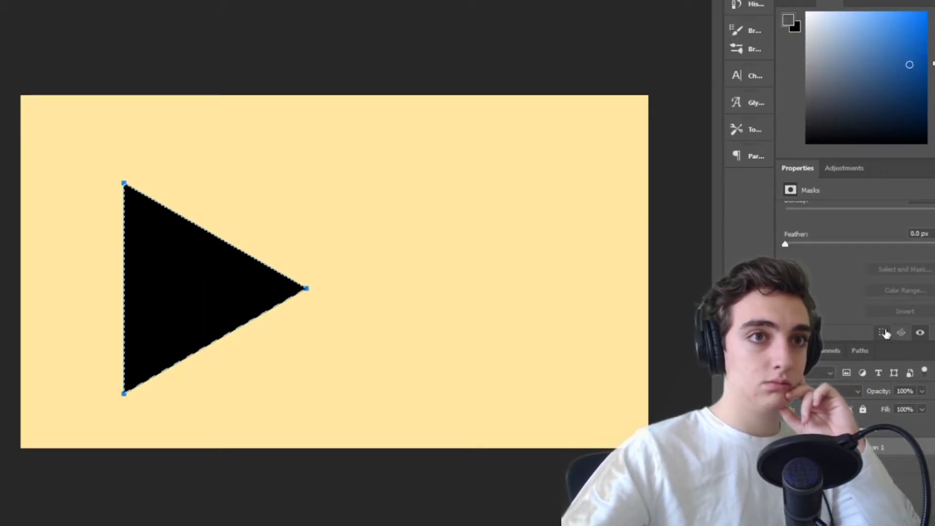
key("ctrl+d")
Give the black triangle an orange-brown stroke and remove its fill.
left_click(116, 1)
left_click(277, 1)
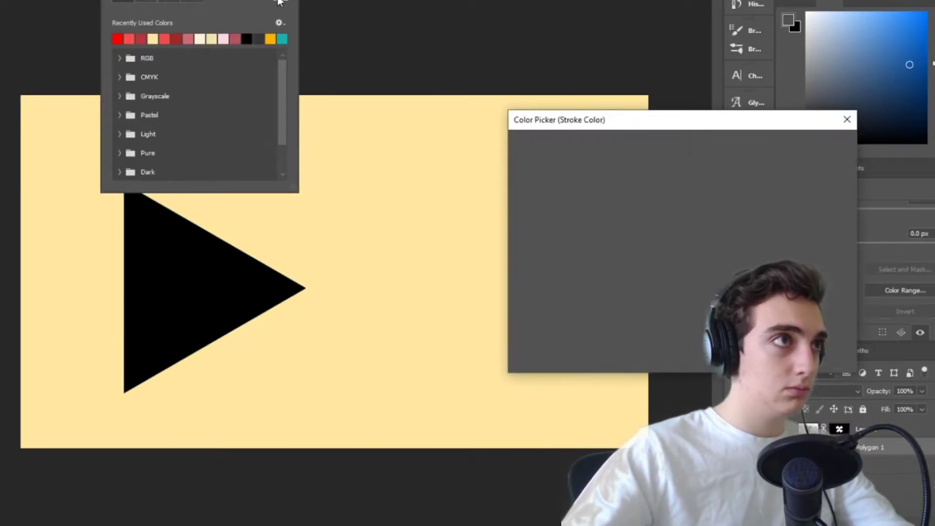
left_click(652, 216)
left_click(812, 144)
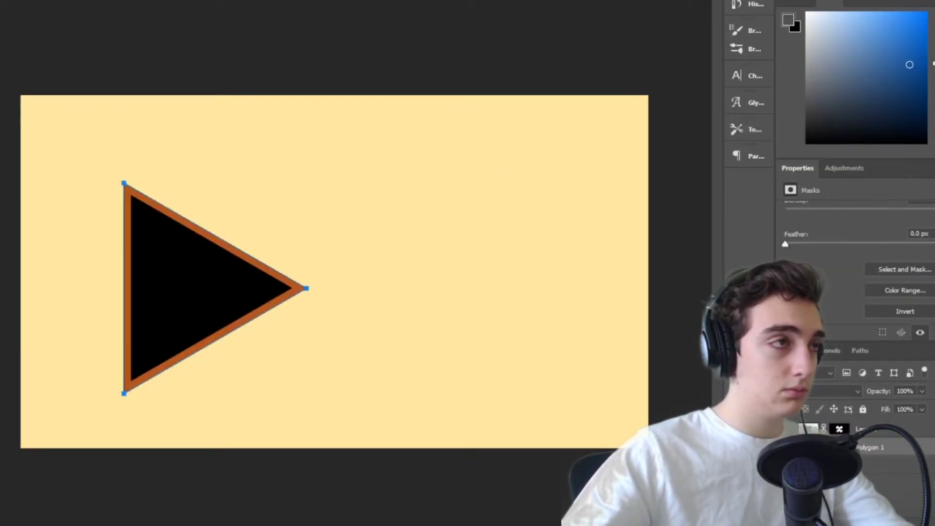
left_click(69, 1)
left_click(80, 1)
Move the outlined triangle to the canvas's lower-left corner and try reshaping it there.
left_click_drag(305, 290, 190, 353)
key("ctrl+t")
left_click_drag(101, 247, 103, 105)
left_click_drag(185, 327, 242, 317)
key("ctrl+z")
key("ctrl+z")
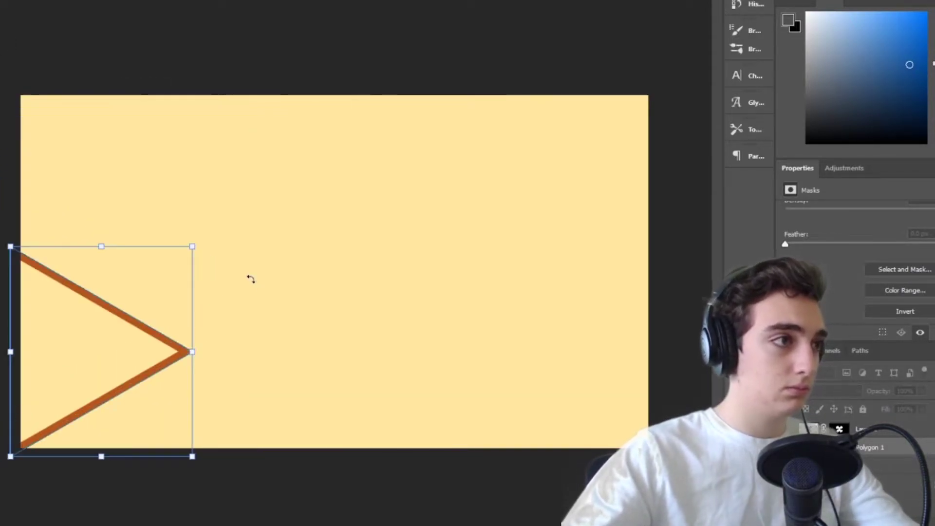
Enlarge the outlined triangle and shift it so its base runs beyond the canvas's left edge.
left_click_drag(192, 247, 388, 143)
left_click_drag(268, 255, 234, 255)
left_click(154, 363)
key("ctrl+t")
right_click(155, 363)
key("Escape")
key("Escape")
mouse_move(240, 1)
left_mouse_down()
mouse_move(255, 0)
mouse_move(235, 1)
left_mouse_up()
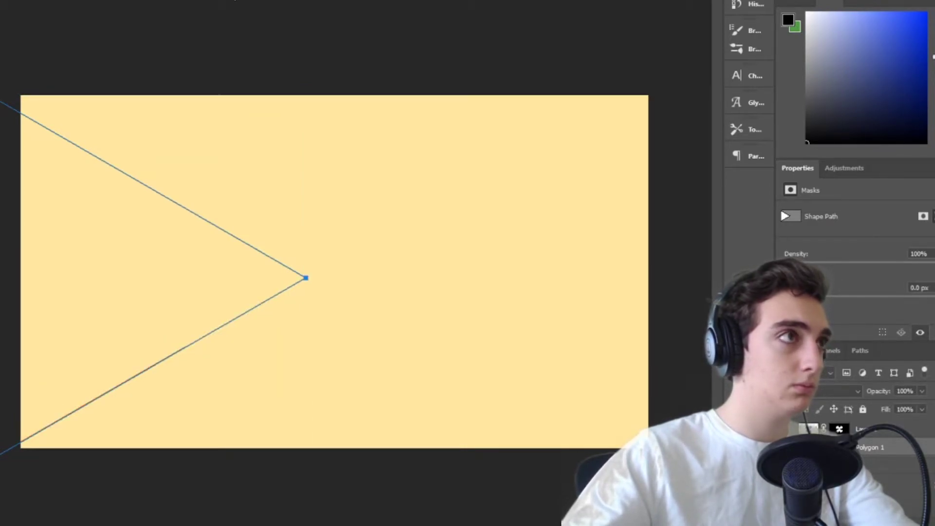
Change the alignment of the triangle's stroke in its stroke options.
left_click(200, 1)
left_click(273, 0)
left_click(226, 107)
left_click(225, 145)
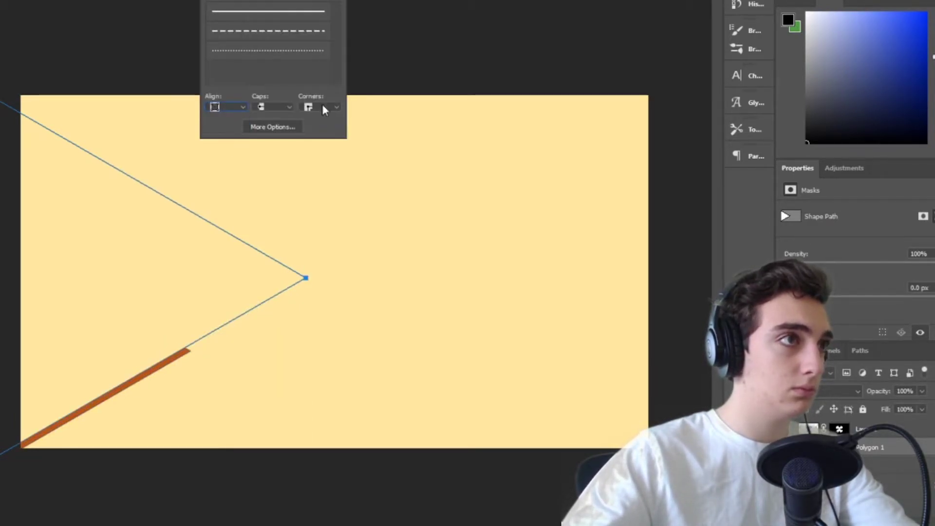
left_click(291, 121)
left_click(273, 126)
left_click(548, 221)
Try moving and resizing the outlined triangle across the lower part of the canvas.
key("v")
left_click_drag(184, 362, 242, 359)
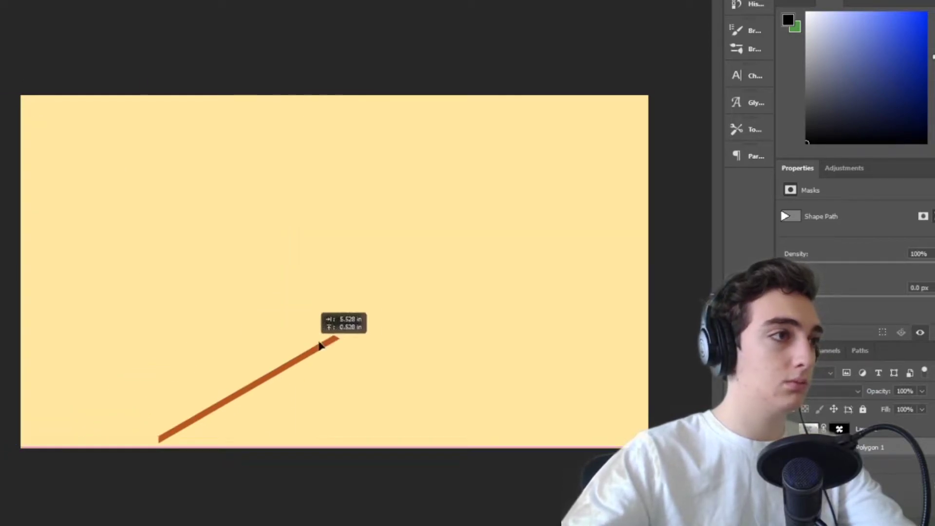
key("ctrl+t")
left_click_drag(428, 146, 528, 221)
key("Return")
left_click_drag(183, 157, 278, 264)
key("ctrl+z")
key("ctrl+t")
left_click_drag(278, 263, 341, 336)
key("ctrl+z")
key("ctrl+z")
Stretch the outlined triangle to the full canvas height and move it so its base lies beyond the left edge.
left_click(907, 454)
left_click_drag(459, 305, 260, 351)
key("ctrl+t")
left_click_drag(153, 238, 211, 140)
left_click_drag(206, 123, 208, 98)
left_click_drag(240, 212, 199, 212)
Duplicate the outlined triangle four times, nesting the copies at even spacing toward the left edge as five chevrons.
left_click_drag(319, 271, 174, 293)
key("ctrl+v")
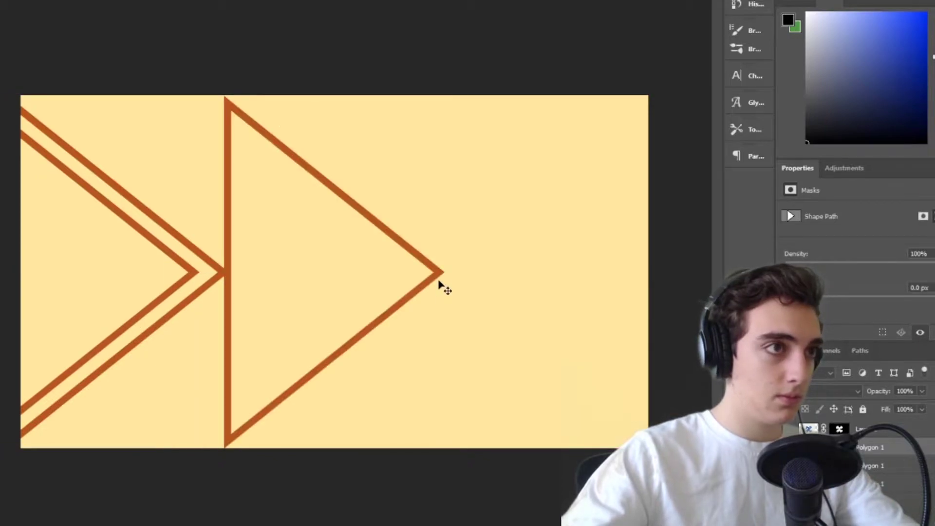
left_click_drag(439, 281, 163, 271)
key("ctrl+v")
left_click_drag(429, 287, 122, 290)
key("ctrl+v")
left_click_drag(429, 288, 103, 271)
Position the Polynesian Village Resort reference image beside the chevrons and give the third chevron a golden-yellow stroke.
left_click_drag(331, 327, 371, 327)
left_click(891, 485)
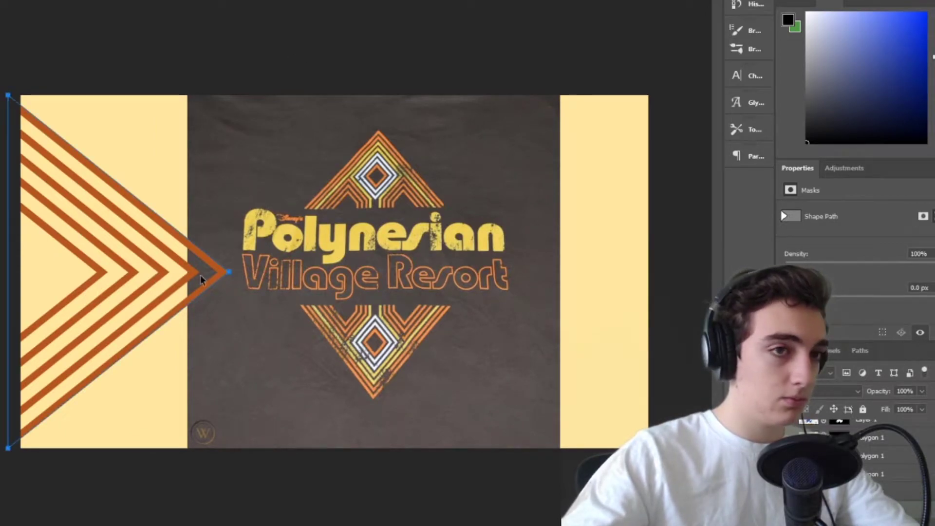
left_click(163, 273)
left_click(199, 0)
left_click(280, 41)
left_click(160, 274)
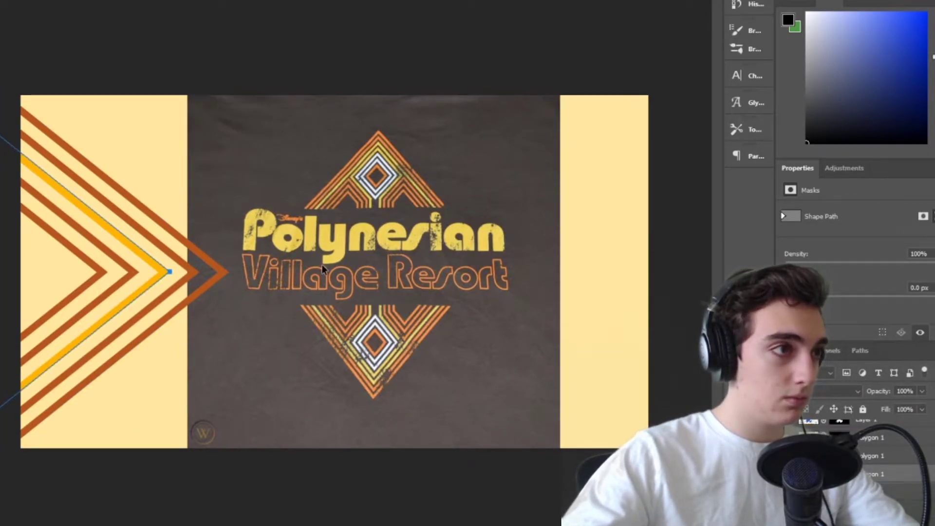
Give the fourth chevron from the outside the same golden-yellow stroke.
left_click(133, 273)
left_click(200, 1)
left_click(185, 289)
key("u")
left_click(443, 296)
key("Escape")
key("v")
Add a sixth chevron inside the fifth one and give it a white Color Overlay.
left_click(100, 271)
key("ctrl+v")
left_click_drag(440, 273, 73, 273)
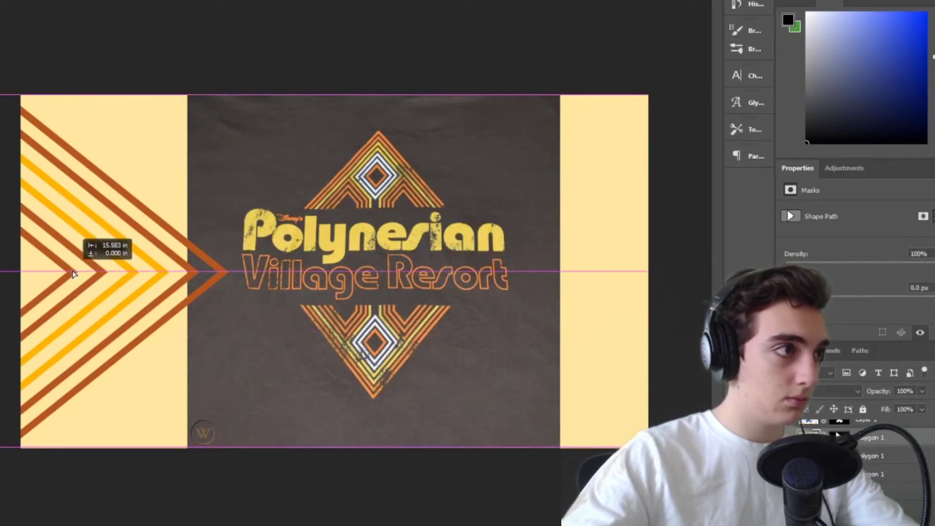
double_click(901, 438)
left_click(597, 196)
left_click(872, 68)
left_click(516, 150)
left_click(825, 145)
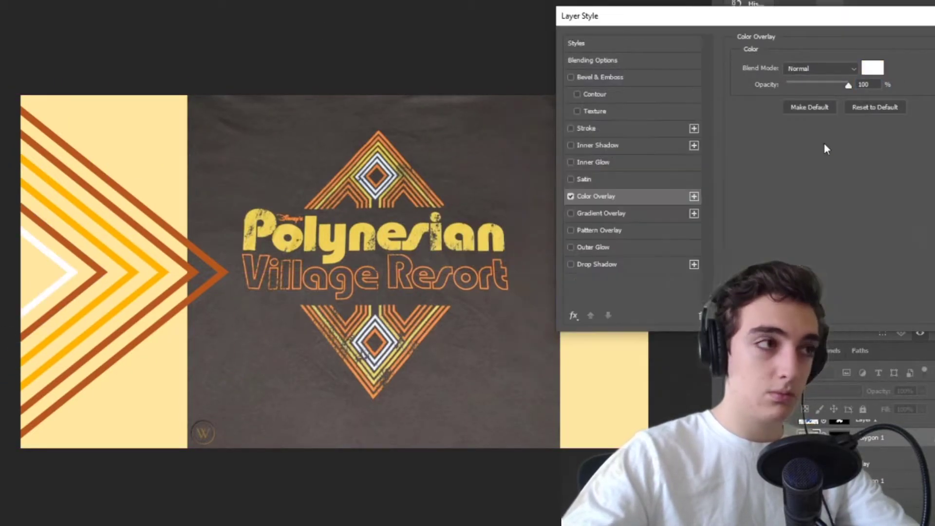
Change the innermost chevron's Color Overlay to a warm grey and delete the reference image.
left_click(873, 68)
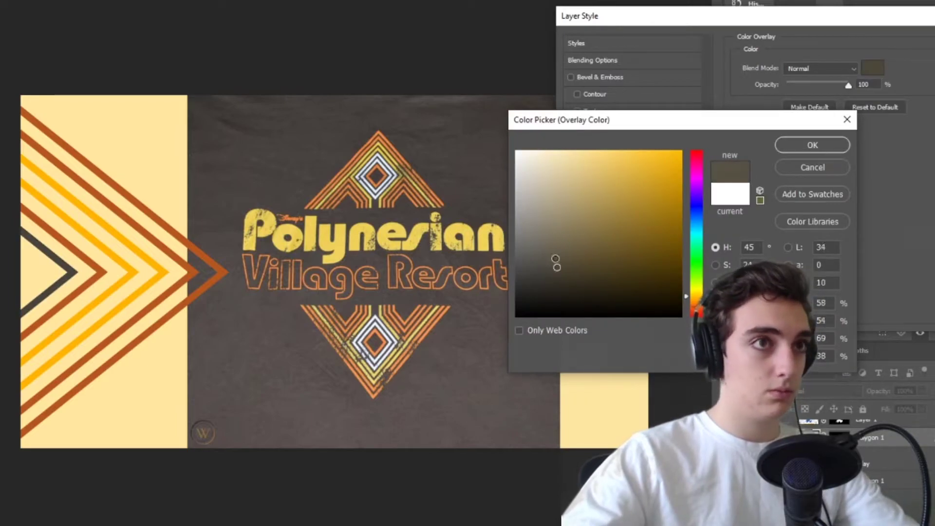
left_click_drag(555, 258, 551, 242)
left_click(826, 143)
key("Return")
left_click(415, 178)
key("Delete")
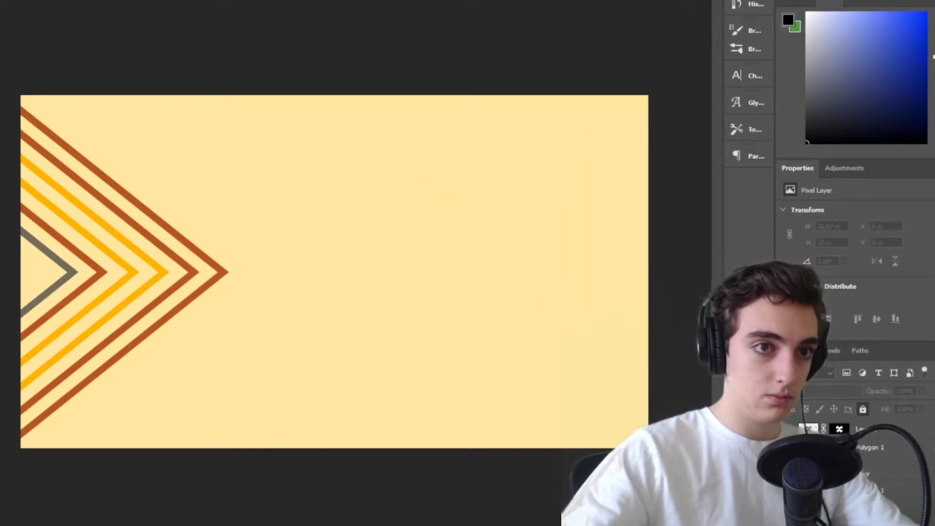
Try placing a duplicate of all six chevron shapes in the middle of the canvas and flipping it horizontally.
left_click(871, 447)
scroll(870, 468, "down", 5)
left_click(871, 473, "shift")
left_click_drag(144, 334, 434, 333)
key("ctrl+t")
right_click(438, 334)
left_click(468, 524)
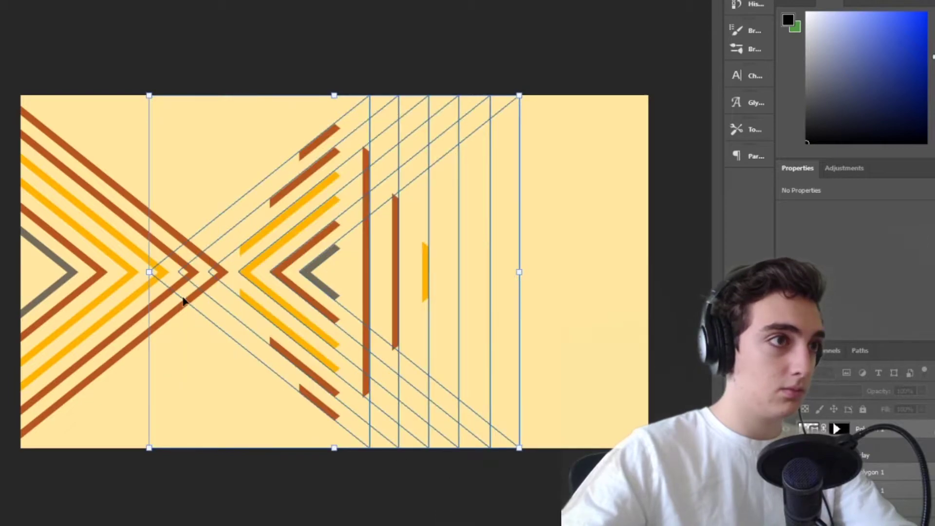
left_click_drag(249, 301, 373, 314)
key("ctrl+z")
key("ctrl+z")
left_click_drag(342, 87, 331, 433)
key("ctrl+z")
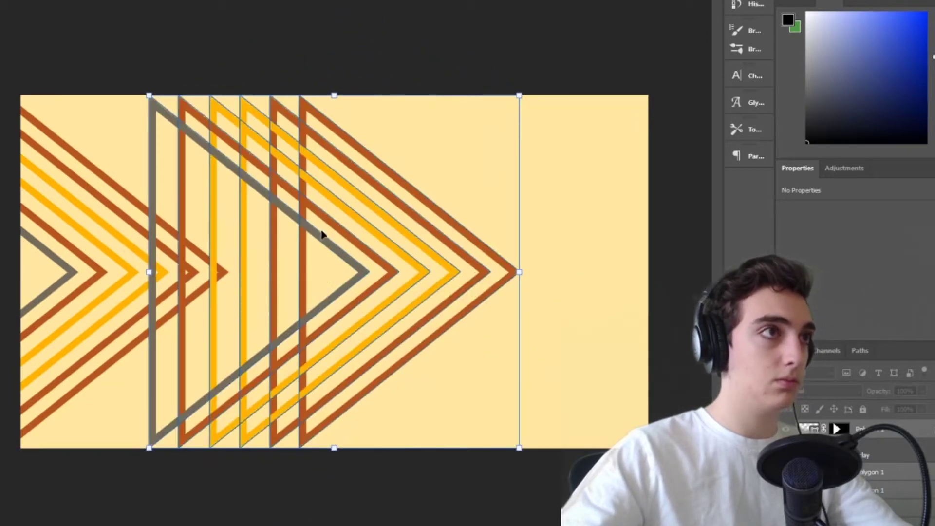
Try flipping only the outermost duplicated chevron horizontally.
left_click(892, 451)
right_click(508, 279)
key("Escape")
key("ctrl+t")
right_click(508, 279)
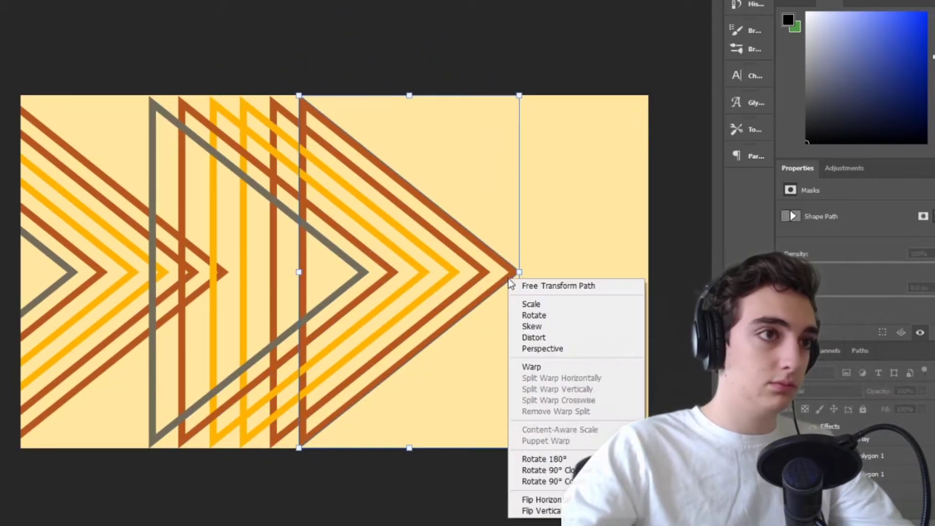
left_click(542, 499)
key("Return")
key("ctrl+z")
key("ctrl+z")
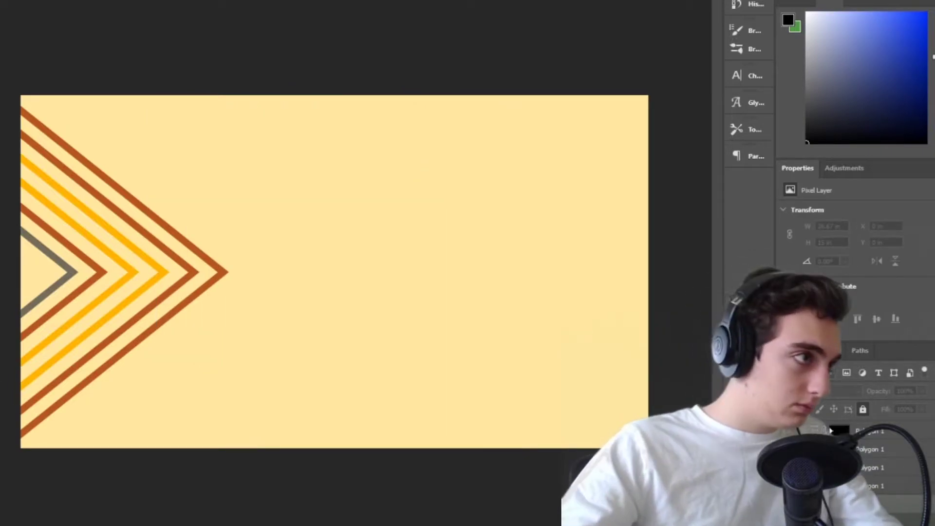
Try merging the chevron shapes into a single shape layer.
left_click(893, 486)
scroll(892, 467, "up", 3)
left_click(889, 448, "shift")
key("ctrl+e")
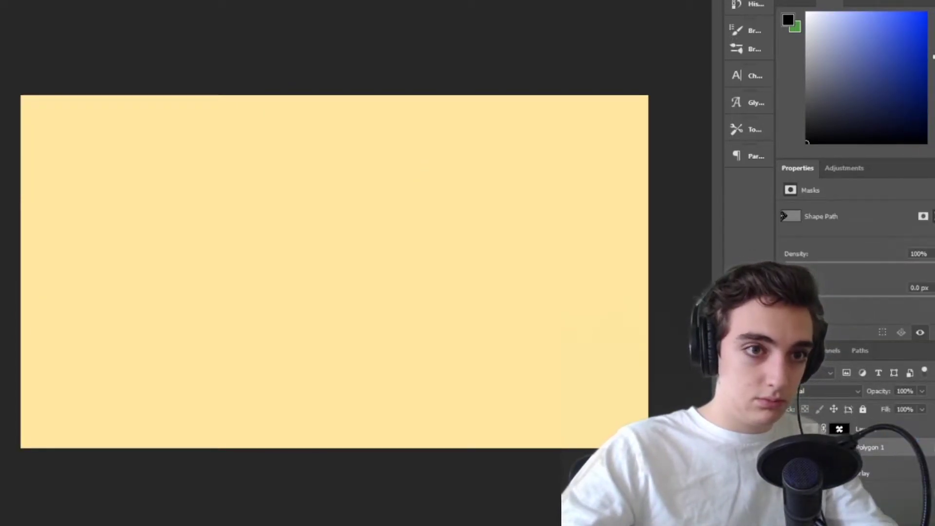
key("ctrl+z")
Rasterize all the chevron layers and merge them into one pixel layer.
left_click(890, 485)
left_click(892, 447, "shift")
right_click(895, 445)
left_click(911, 247)
right_click(891, 446)
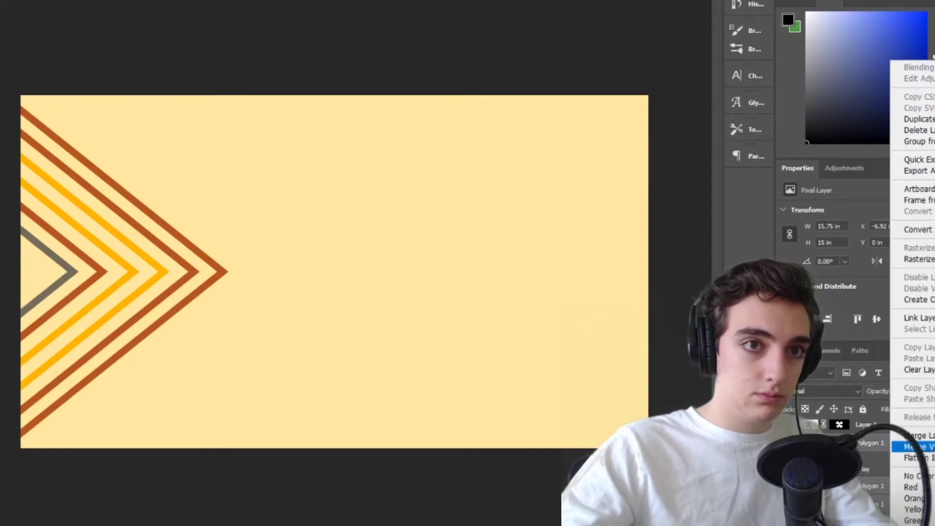
left_click(910, 436)
Place a horizontally flipped copy of the merged chevrons against the canvas's right edge, pointing inward.
left_click_drag(175, 380, 467, 380)
key("ctrl+t")
right_click(465, 315)
left_click(507, 499)
left_click_drag(197, 303, 488, 305)
Try another copy of the chevrons, rotated to point upward at the bottom centre of the canvas.
left_click_drag(552, 359, 205, 242)
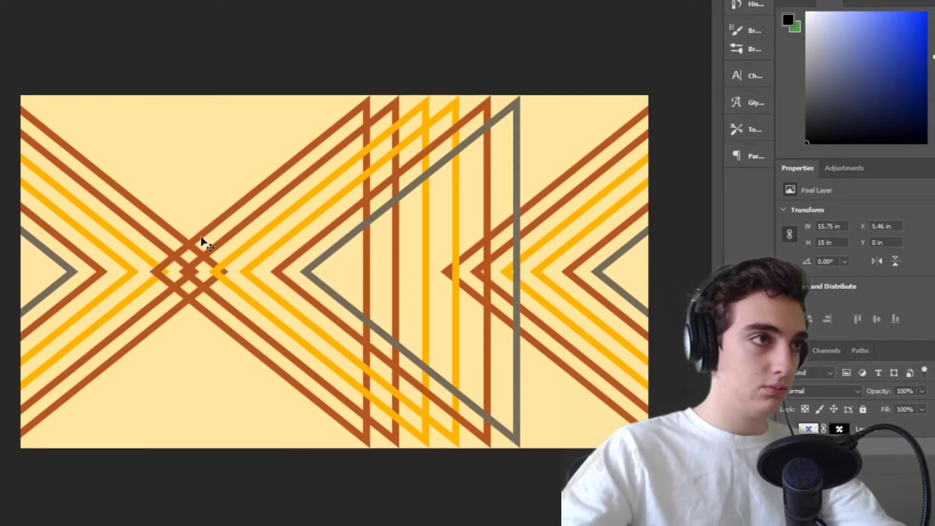
left_click_drag(531, 86, 522, 470)
left_click_drag(348, 299, 341, 485)
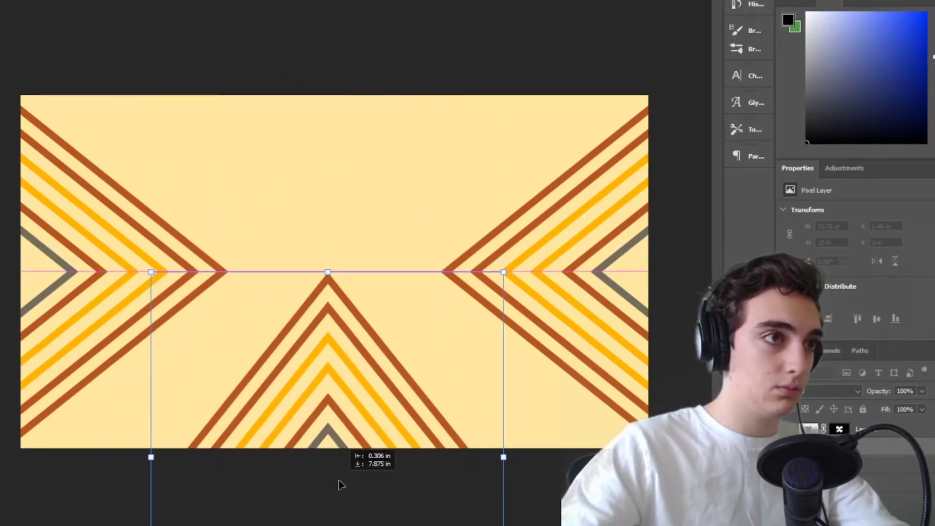
key("Return")
left_click_drag(334, 288, 340, 288)
Try widening the upward-pointing chevrons across the canvas and lowering their peak.
key("ctrl+t")
left_click_drag(158, 458, 7, 462)
left_click_drag(511, 457, 648, 457)
left_click_drag(328, 272, 180, 331)
key("Return")
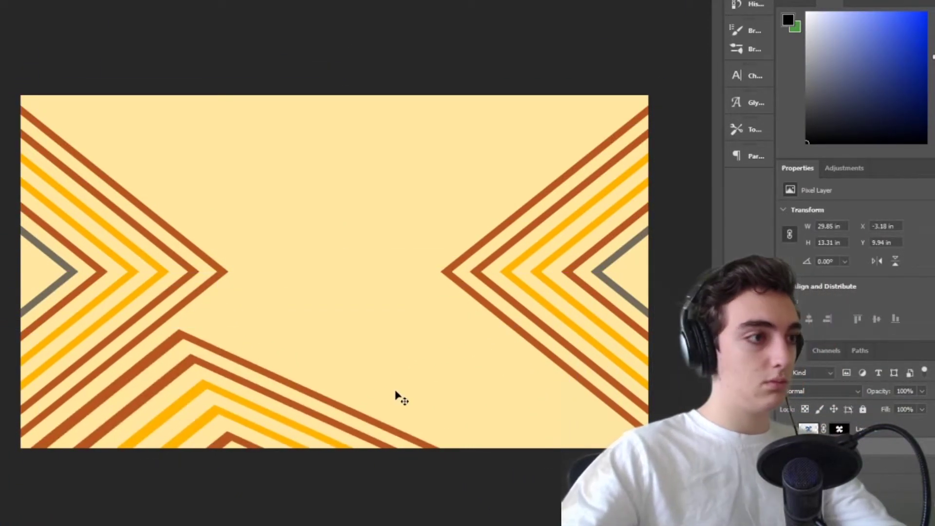
key("ctrl+z")
key("ctrl+z")
key("ctrl+z")
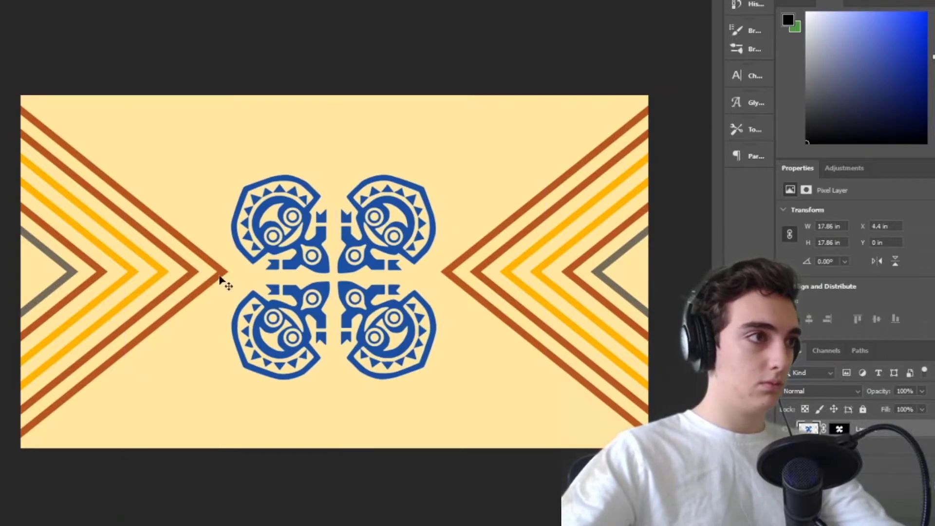
Nudge the left and right chevron sets slightly outward, away from the central emblem.
left_click_drag(222, 276, 214, 276)
left_click_drag(460, 288, 469, 287)
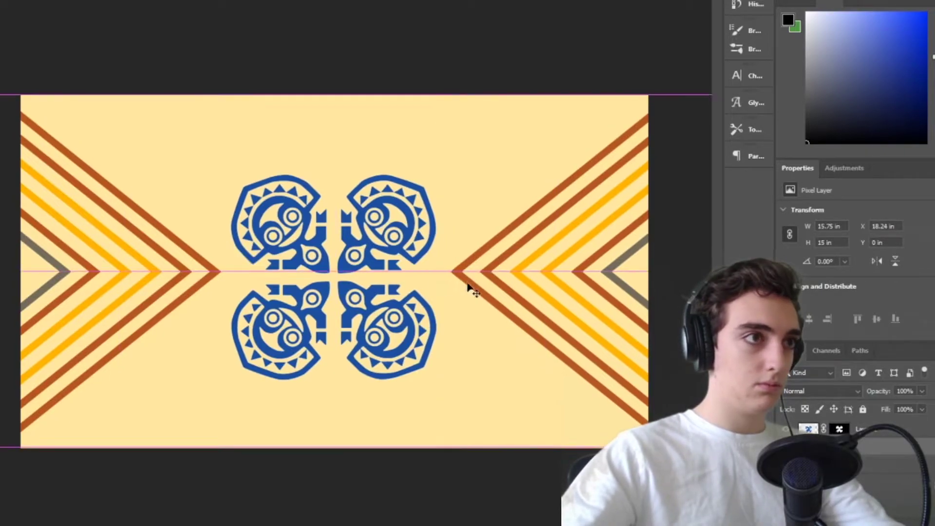
Recolour the central emblem's Color Overlay to dark brown (CMYK 38, 79, 97, 52).
double_click(885, 436)
left_click(873, 68)
left_click(662, 253)
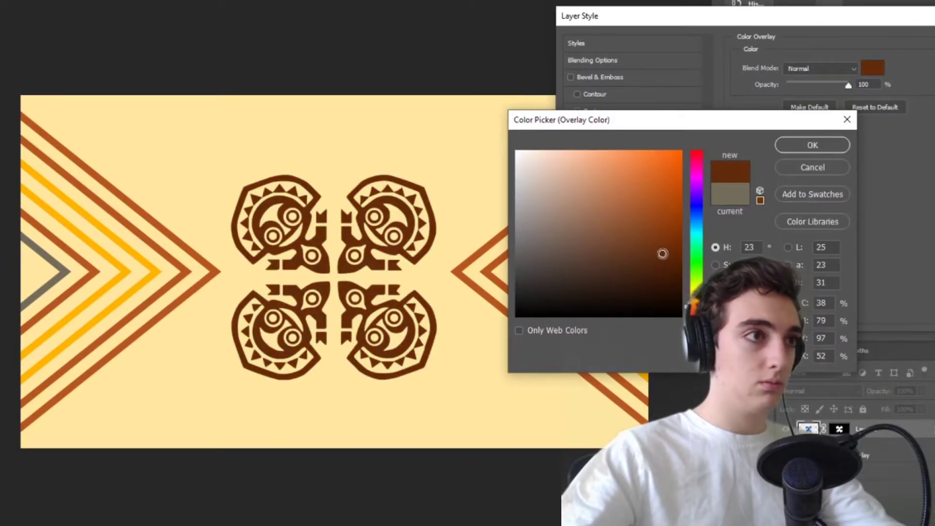
left_click(828, 149)
Lighten the background's Color Overlay to pale cream (CMYK 1, 6, 28, 0).
left_click(933, 57)
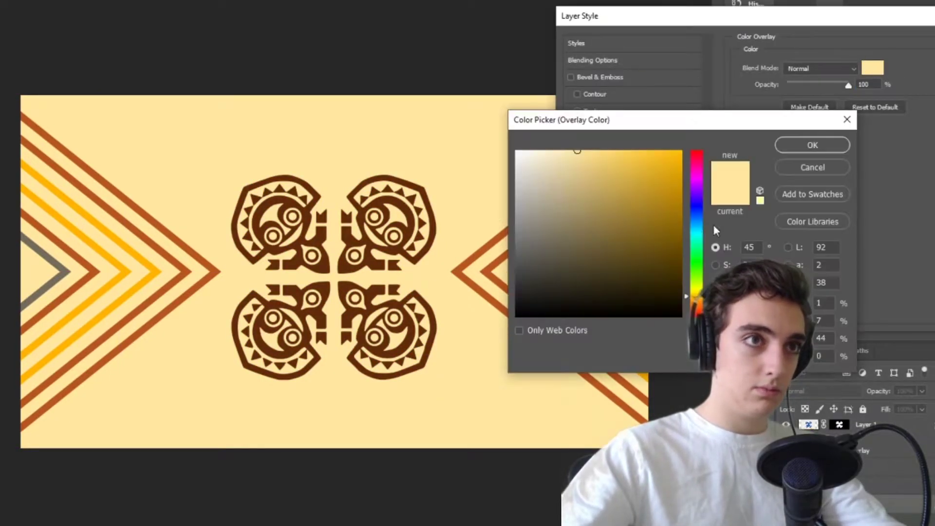
left_click(697, 229)
left_click(529, 152)
left_click(555, 151)
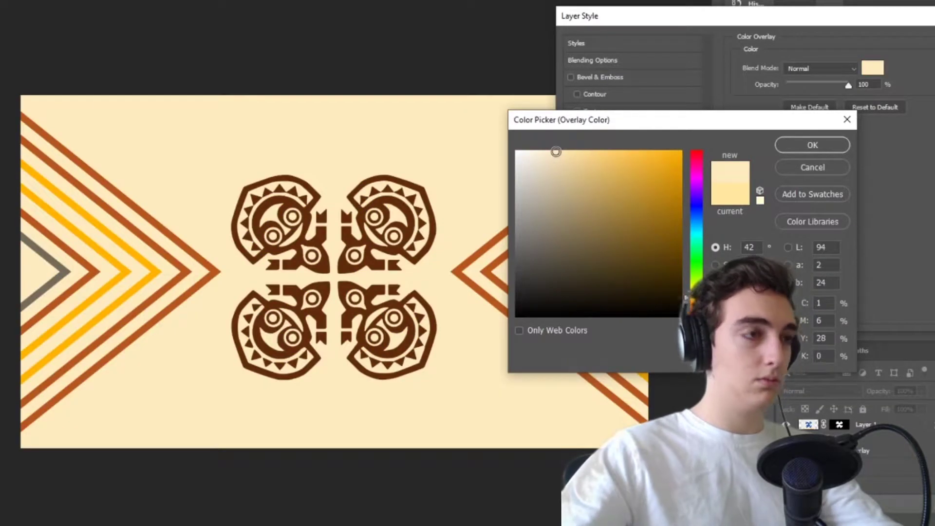
left_click(813, 145)
left_click(933, 57)
Try a copy of the chevrons rotated to point upward below a smaller, raised central emblem.
left_click_drag(422, 259, 201, 265)
left_click(712, 216)
key("ctrl+t")
left_click_drag(229, 73, 682, 149)
key("Return")
left_click_drag(389, 163, 408, 272)
key("ctrl+t")
left_click_drag(334, 21, 336, 107)
left_click_drag(335, 326, 335, 376)
key("Return")
Try transforming the upward-pointing chevrons so they spread wider along the bottom edge of the canvas.
left_click(345, 353)
key("ctrl+t")
right_click(344, 353)
left_click(416, 415)
left_click_drag(510, 457, 648, 452)
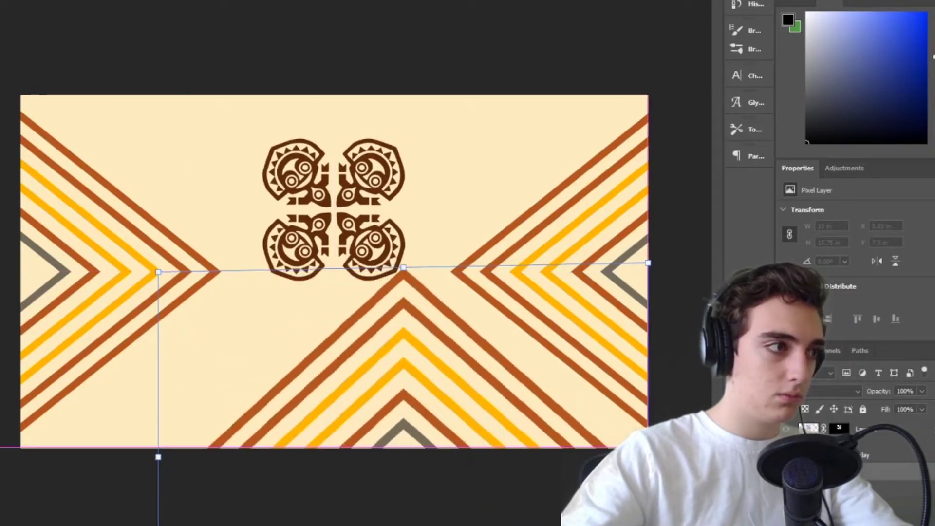
key("Return")
left_click_drag(441, 396, 372, 415)
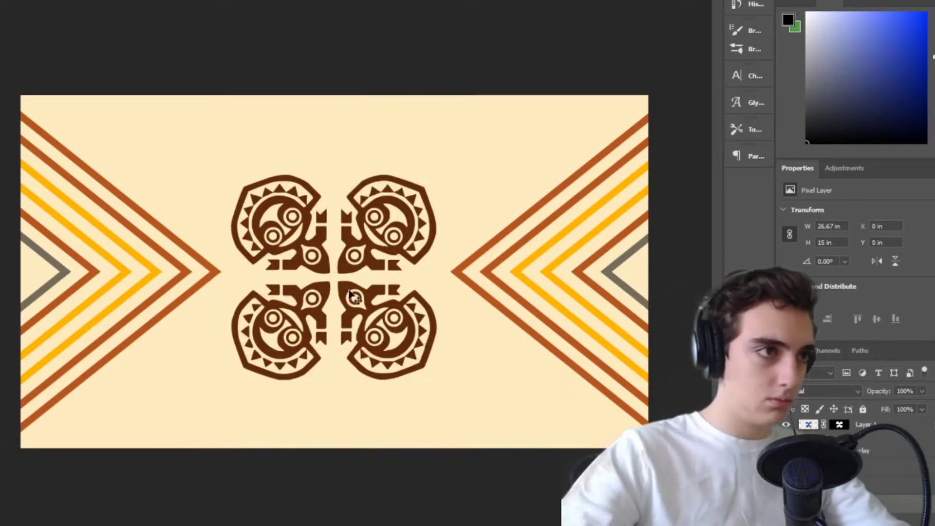
Try a Stroke around the central emblem in the chevrons' rust colour, with its size reduced from 250 px.
double_click(901, 429)
left_click(586, 130)
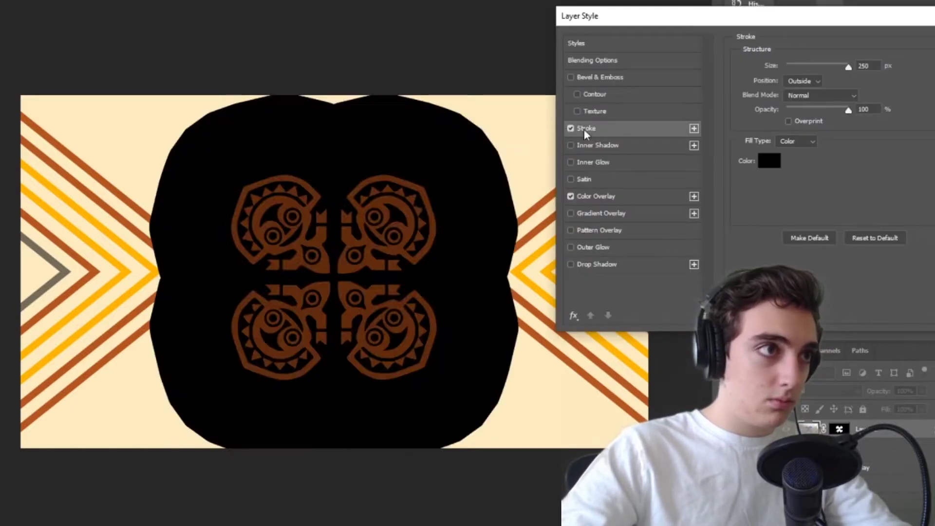
left_click(770, 161)
left_click(96, 271)
key("Return")
left_click_drag(848, 66, 801, 68)
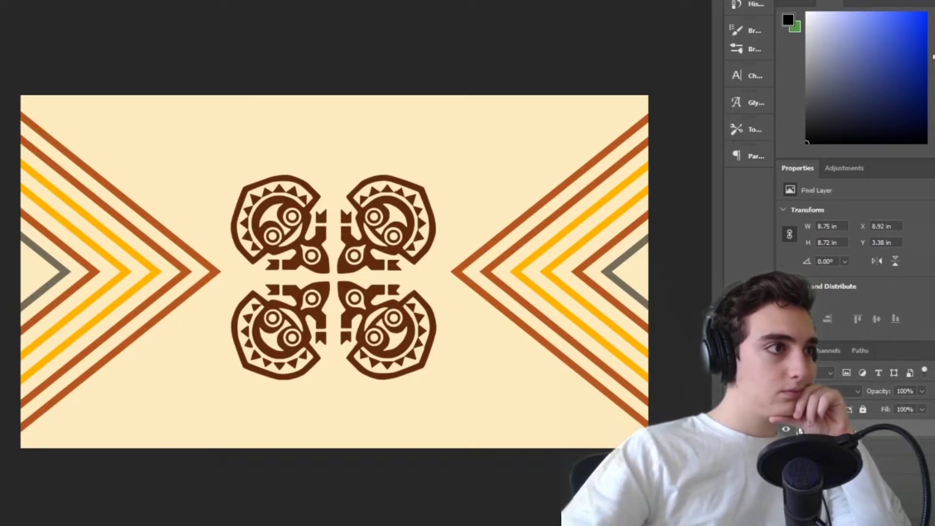
Draw a 1920 × 542 px rectangle over the lower half of the canvas and nudge the emblem slightly up.
right_click(1, 359)
left_click(39, 359)
left_click_drag(649, 271, 21, 448)
key("v")
left_click(375, 231)
left_click_drag(358, 244, 359, 238)
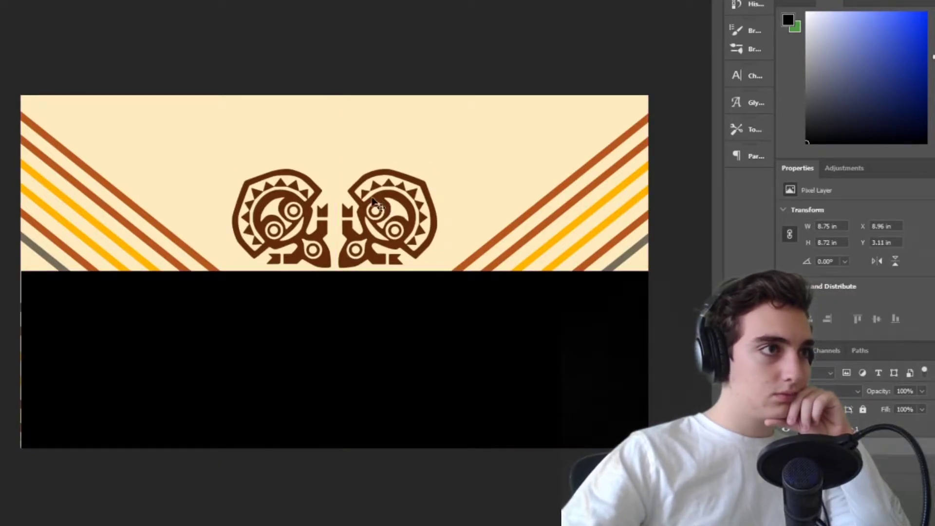
left_click_drag(341, 311, 341, 311)
Give the rectangle a saturated blue Color Overlay (hue 212) and set its opacity to 19%.
double_click(896, 429)
left_click(604, 197)
left_click(873, 67)
left_click(697, 219)
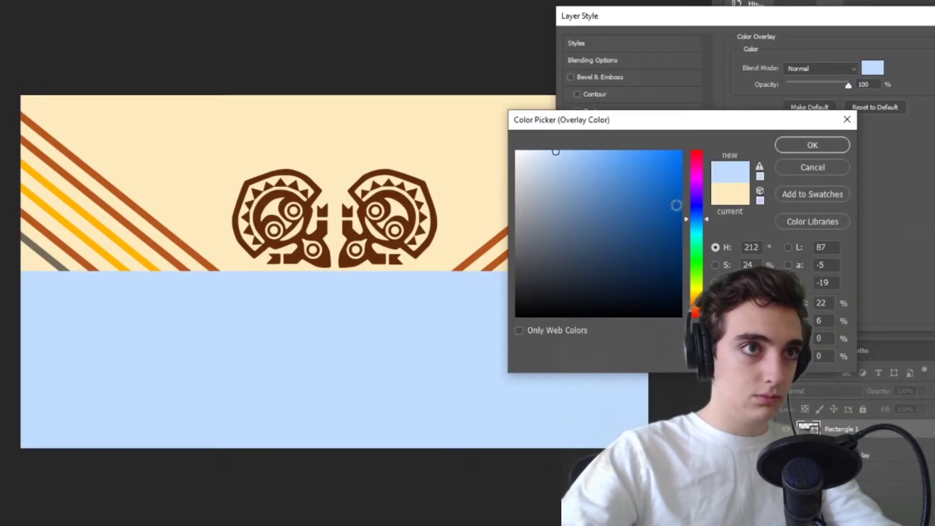
left_click_drag(677, 205, 682, 151)
left_click(812, 145)
left_click(607, 63)
left_click_drag(861, 82, 810, 81)
key("Return")
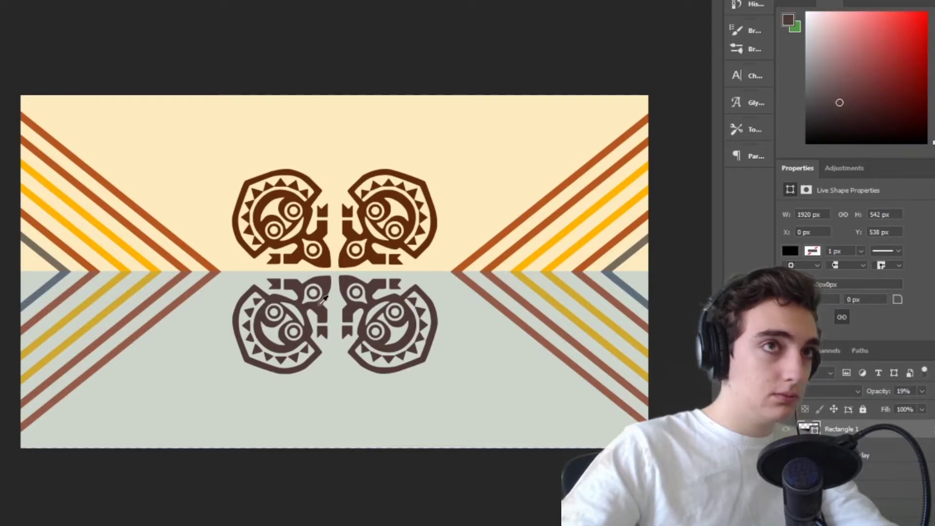
Fill the lower half of the emblem with a muted dark blue and choose a slightly lighter blue as foreground colour.
left_click(933, 57)
left_click(857, 88)
left_click(23, 273)
left_click(438, 192)
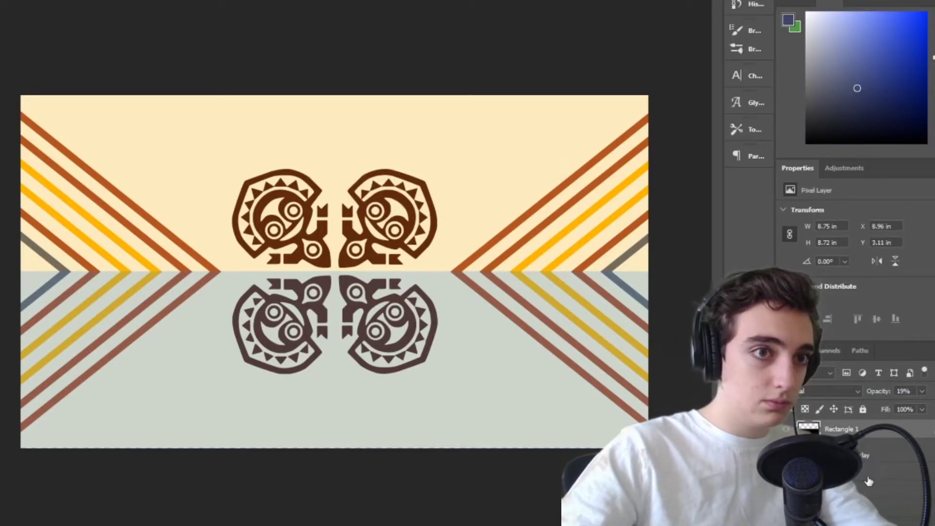
left_click(383, 295)
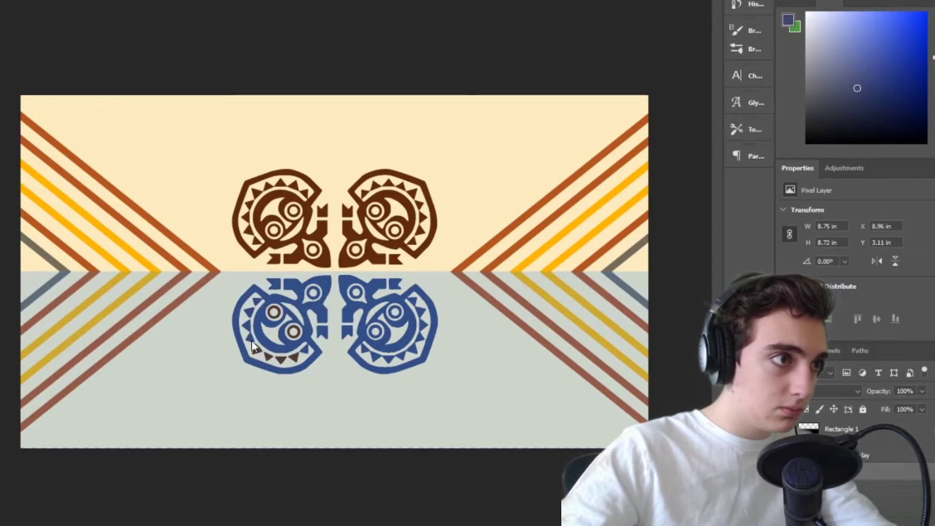
left_click(280, 314)
left_click(858, 71)
left_click(496, 307)
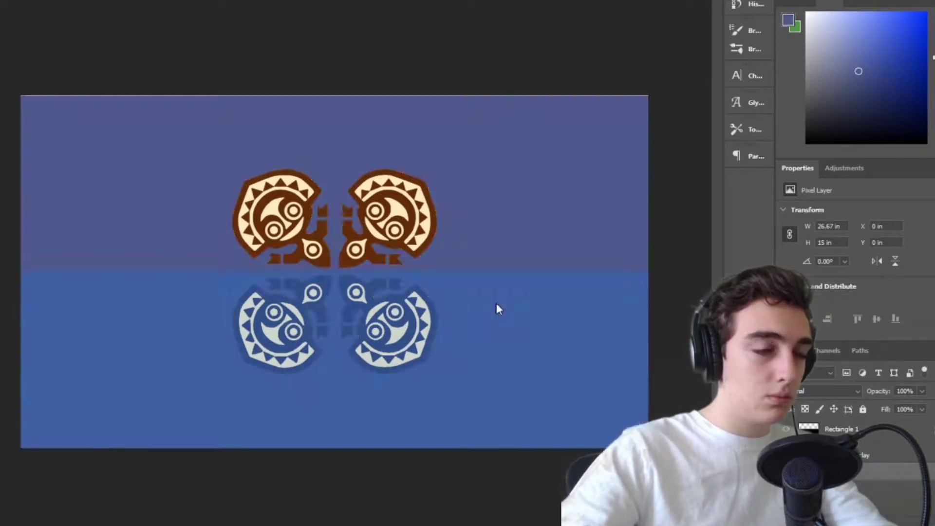
key("ctrl+z")
left_click(517, 320, "ctrl")
left_click(524, 325)
key("ctrl+z")
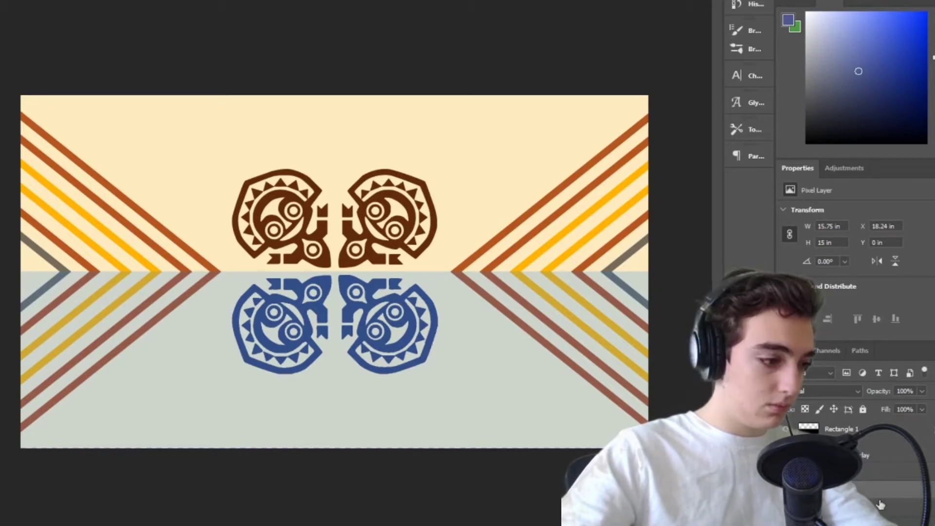
Recolour a copy of both chevron sets: rust stripes muted blue, yellow stripes light blue, grey stripes dark slate blue.
key("ctrl+v")
left_click_drag(226, 167, 55, 166)
left_click(90, 285)
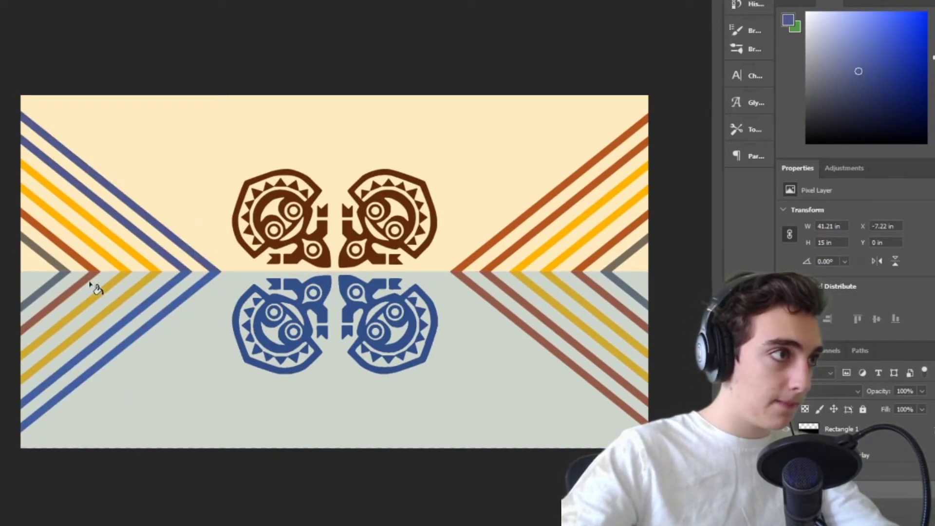
left_click(934, 71)
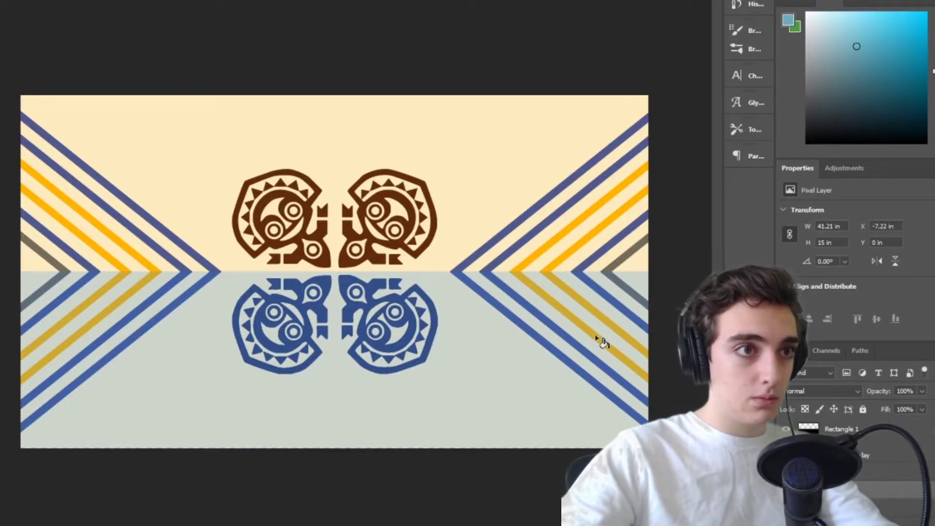
left_click_drag(933, 71, 933, 63)
left_click(837, 96)
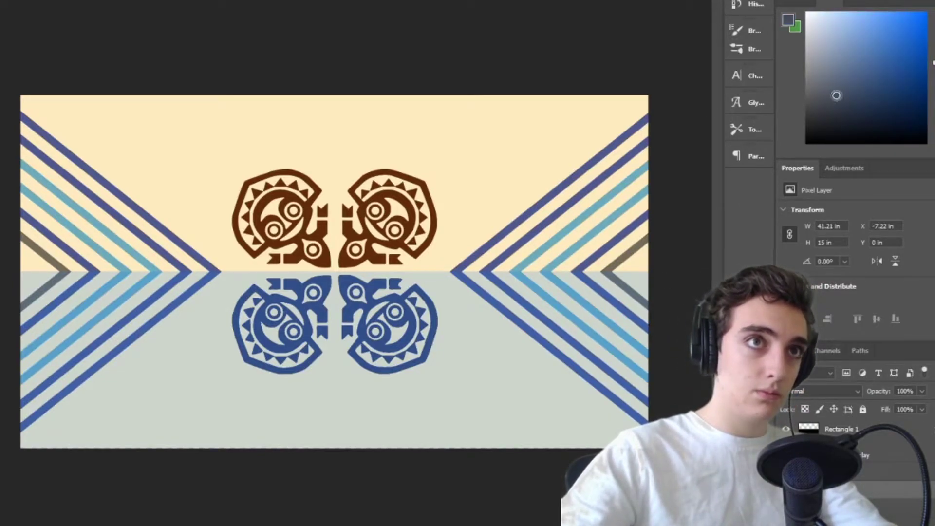
Erase the upper half of the blue chevrons on both sides with an enlarged Eraser brush.
left_click(2, 1)
left_click_drag(54, 10, 98, 10)
mouse_move(618, 141)
left_mouse_down()
mouse_move(87, 131)
mouse_move(668, 203)
left_mouse_up()
Erase the remaining blue fragments above the midline on both chevron sets with the Hard Round brush.
right_click(67, 49)
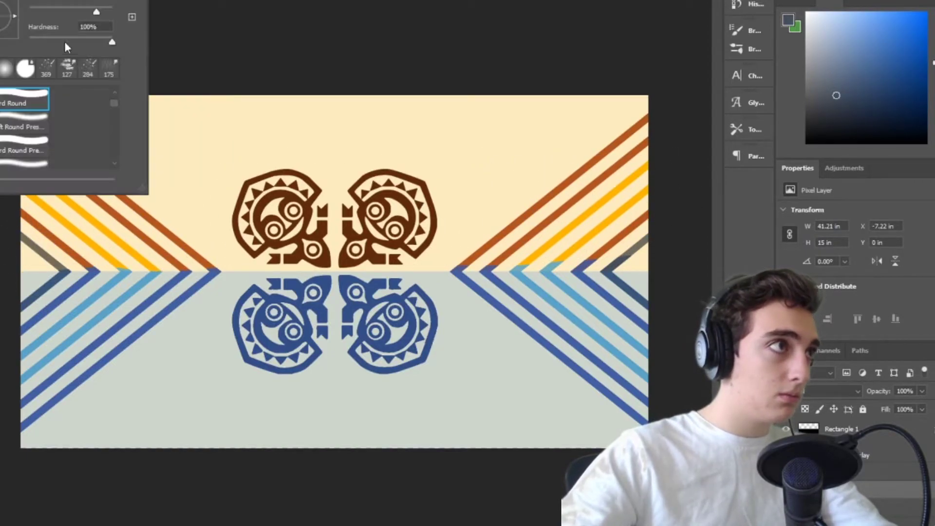
key("ctrl+plus")
key("ctrl+plus")
key("ctrl+plus")
key("ctrl+plus")
mouse_move(360, 525)
left_mouse_down()
mouse_move(253, 521)
mouse_move(418, 524)
left_mouse_up()
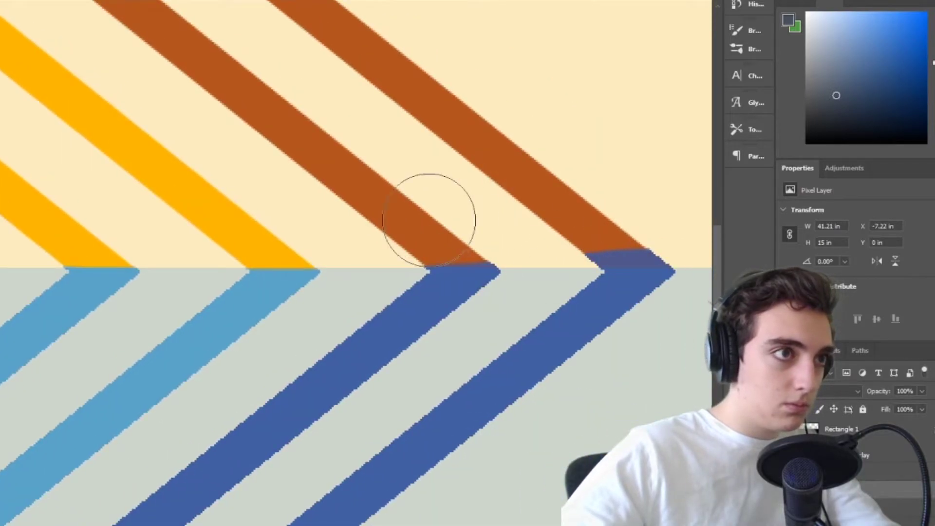
scroll(644, 219, "right", 10)
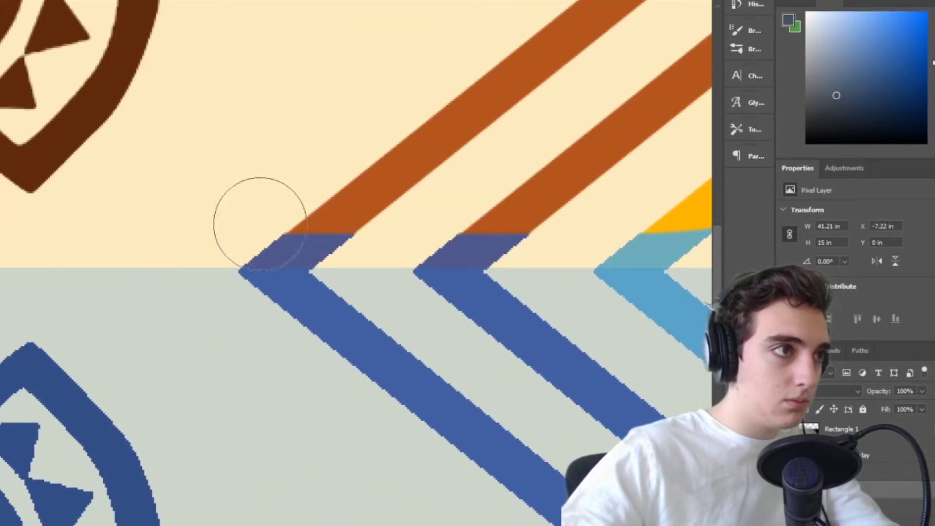
scroll(63, 209, "right", 5)
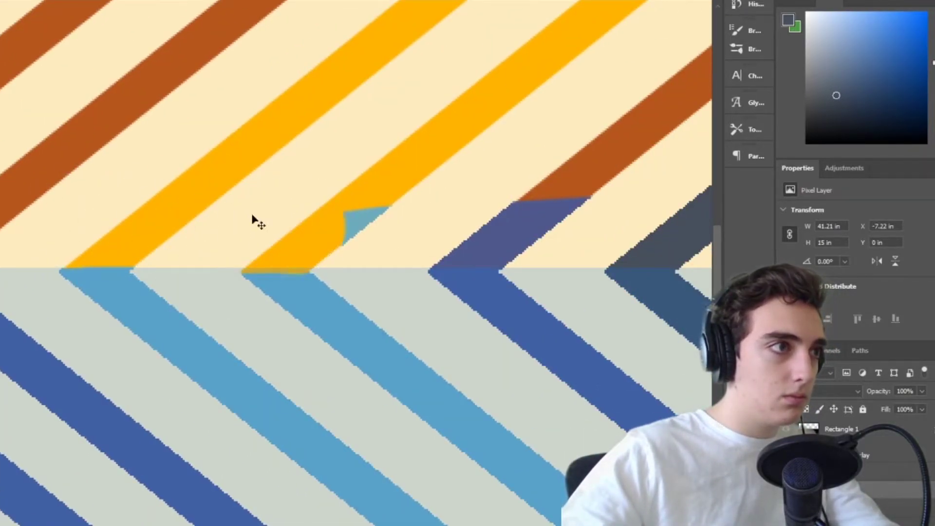
scroll(567, 221, "right", 6)
scroll(160, 210, "left", 2)
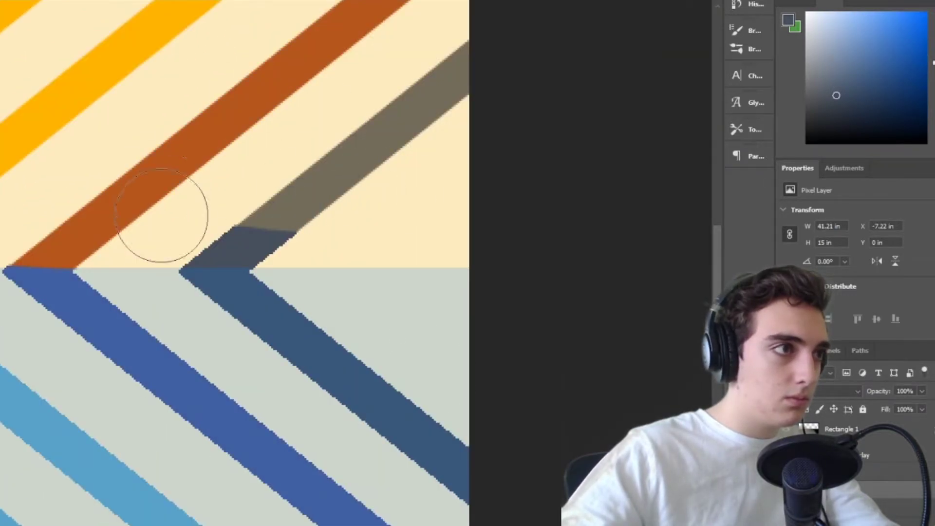
key("ctrl+minus")
key("ctrl+minus")
key("ctrl+minus")
key("ctrl+minus")
key("ctrl+minus")
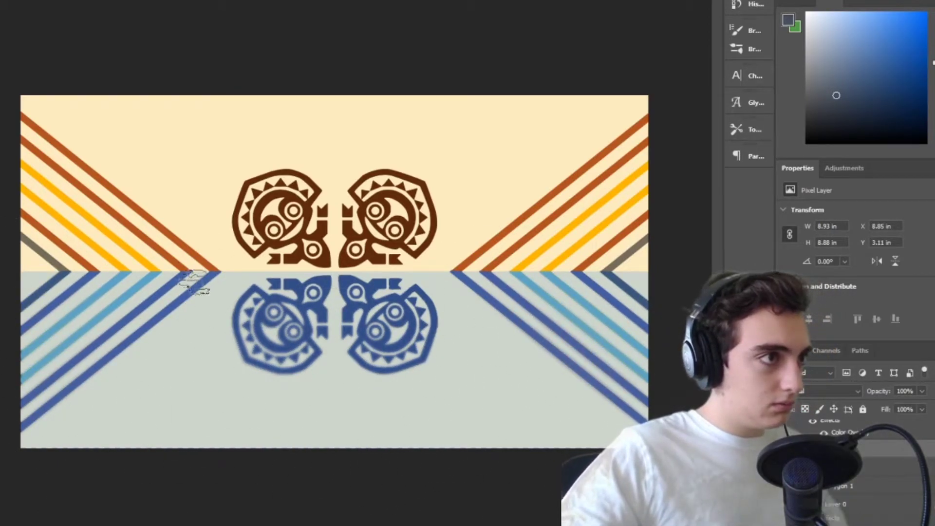
Try smearing the blurred lower emblem with textured brushes for a water-like reflection.
left_click_drag(293, 302, 273, 414)
left_click_drag(258, 287, 229, 409)
key("ctrl+z")
key("ctrl+z")
left_click(1, 1)
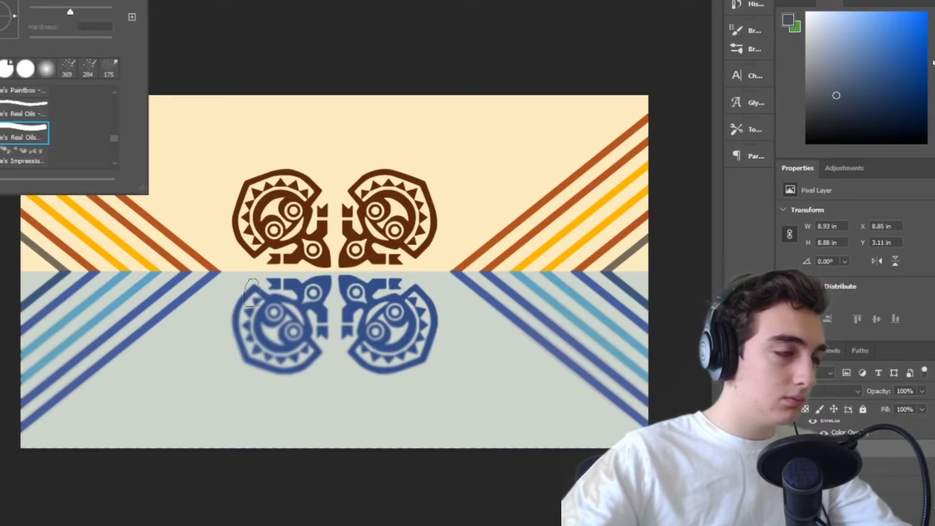
double_click(23, 156)
left_click_drag(272, 312, 214, 370)
key("ctrl+z")
Try a smaller textured brush along the lower emblem's outer edge, and undo the smears and blur.
left_click(1, 1)
left_click_drag(86, 12, 64, 12)
left_click_drag(243, 322, 224, 365)
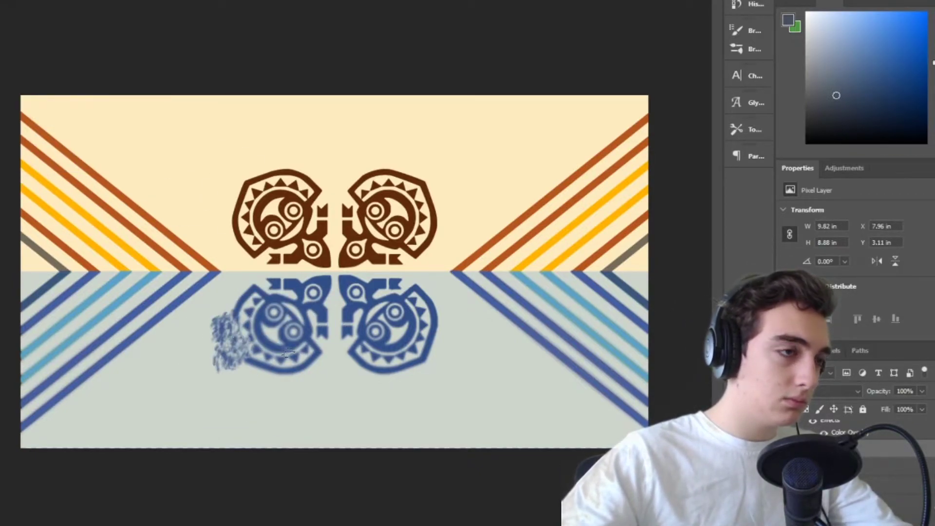
key("v")
left_click(20, 33)
key("ctrl+z")
key("ctrl+z")
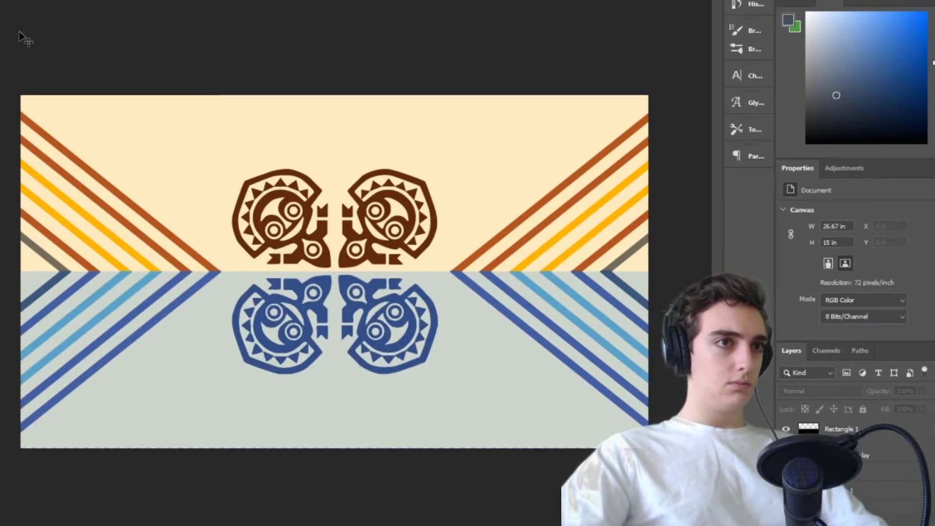
Duplicate the emblem and rotate the copy 180° so its brown half sits below the midline.
left_click(884, 458)
right_click(852, 490)
left_click(879, 317)
left_click(786, 430)
left_click(786, 429)
left_click(326, 249)
left_click_drag(325, 250, 326, 248)
key("ctrl+t")
left_click_drag(333, 155, 302, 379)
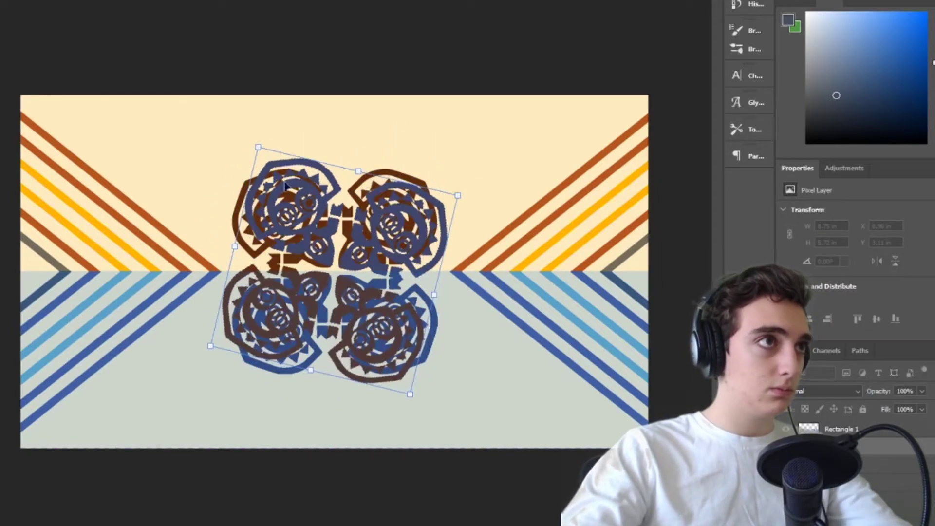
key("ctrl+z")
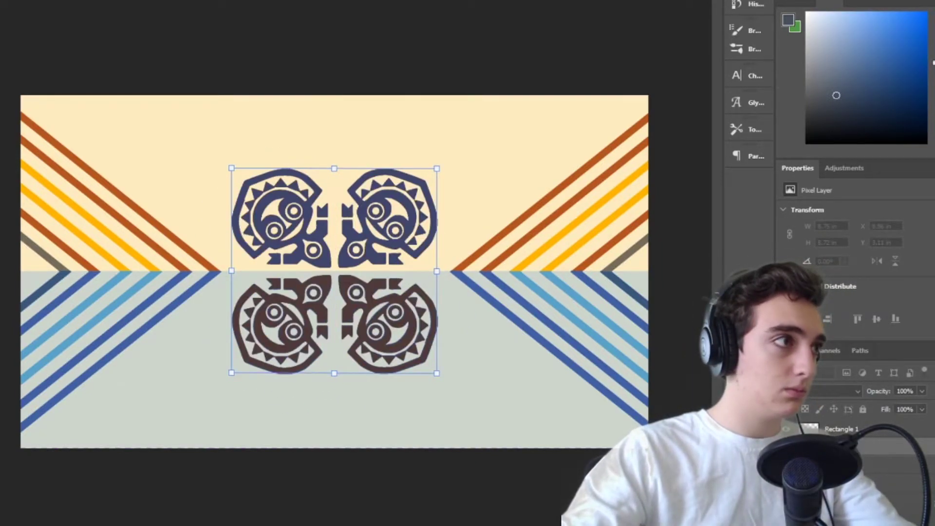
Erase the blue half of the rotated emblem copy above the midline with a large round Eraser.
right_click(1, 189)
left_click(6, 190)
left_click(5, 1)
left_click_drag(414, 168, 153, 211)
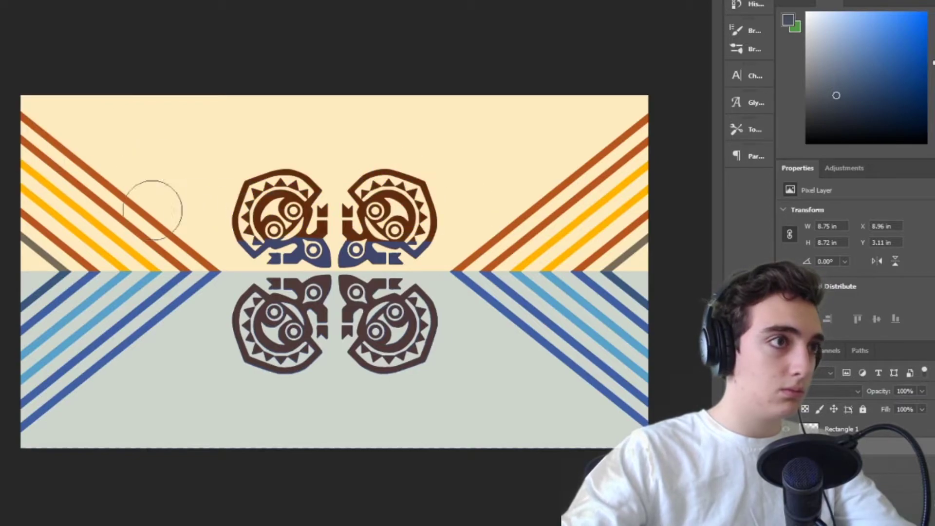
Nudge the emblem into alignment and merge the layers of the blue reflection.
right_click(888, 430)
left_click(785, 429)
left_click(785, 429)
left_click(785, 430)
left_click(785, 447)
left_click(786, 446)
left_click_drag(369, 269, 330, 264)
left_click_drag(861, 470, 885, 438)
right_click(886, 433)
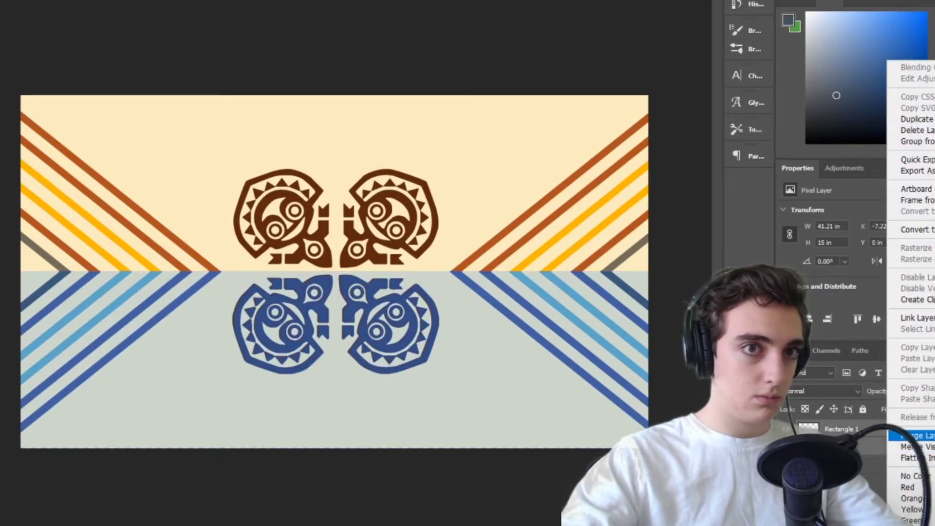
left_click(895, 437)
Hide the blue reflection, duplicate the brown lower half of the emblem and rotate the copy about 180°.
left_click(786, 429)
left_click(845, 447)
left_click_drag(369, 302, 368, 249)
key("ctrl+t")
left_click_drag(353, 201, 281, 472)
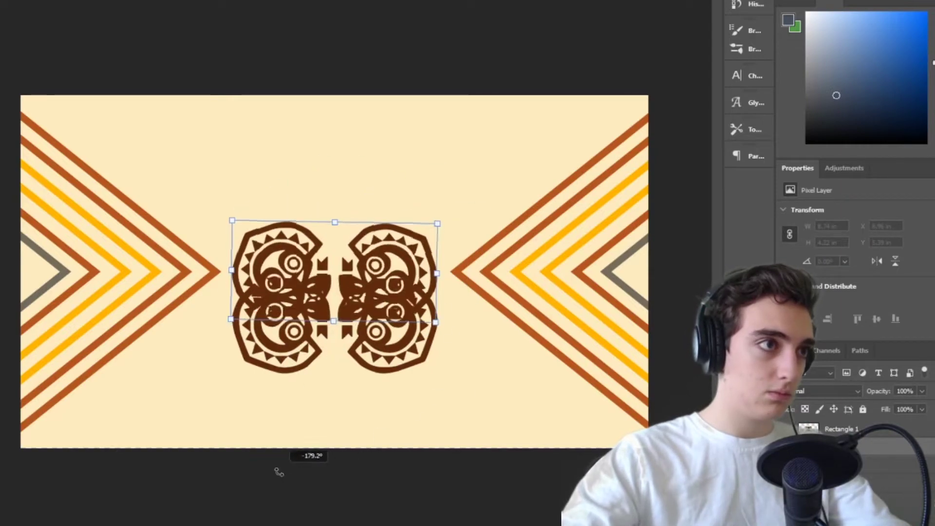
key("Return")
Show the blue reflection again and move the rotated brown emblem half above the midline.
left_click(785, 429)
left_click_drag(444, 282, 445, 136)
key("ctrl+z")
left_click_drag(868, 448, 869, 421)
left_click_drag(437, 288, 442, 215)
key("ctrl+plus")
key("ctrl+plus")
key("ctrl+plus")
key("ctrl+plus")
key("ctrl+minus")
key("ctrl+minus")
key("ctrl+minus")
key("ctrl+minus")
Merge the two brown emblem halves and move the merged layer beneath the blue reflection.
left_click(859, 468, "ctrl")
right_click(860, 470)
left_click(896, 287)
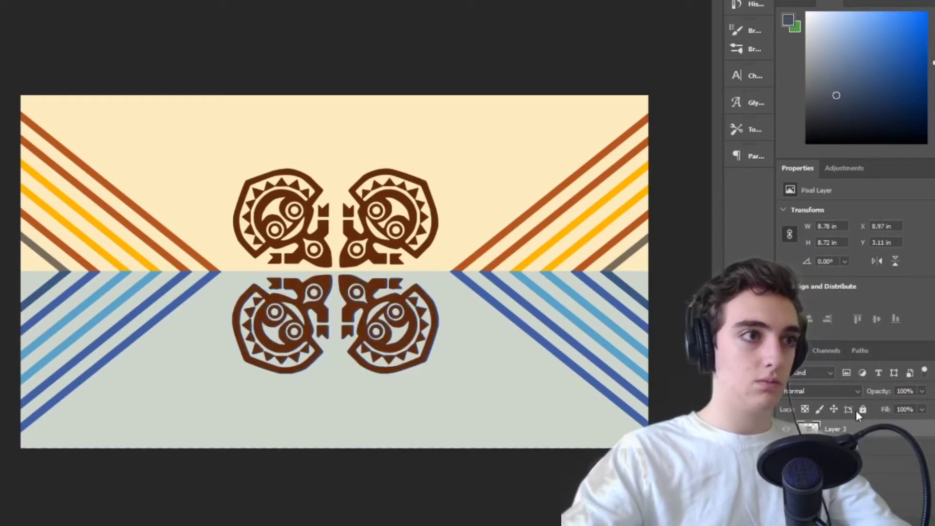
left_click_drag(864, 429, 865, 457)
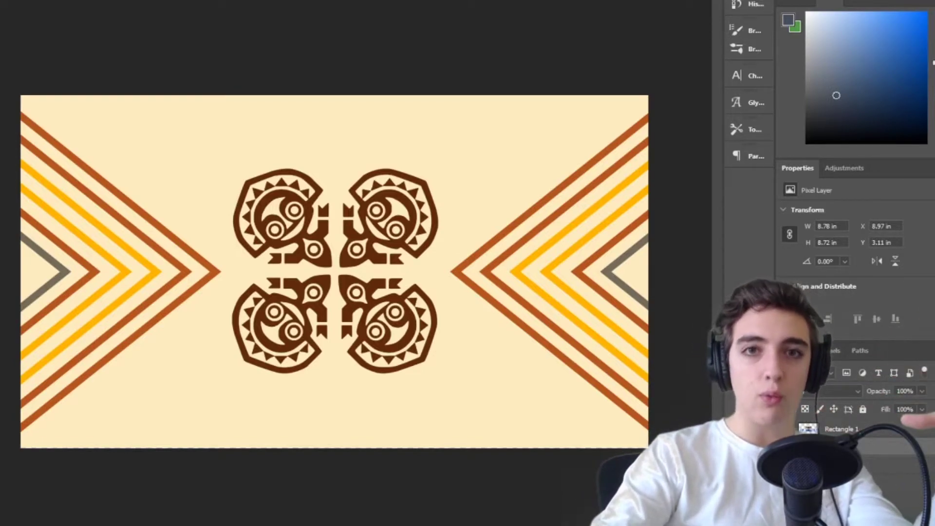
Compare the design with and without the blue reflection layer.
left_click(786, 428)
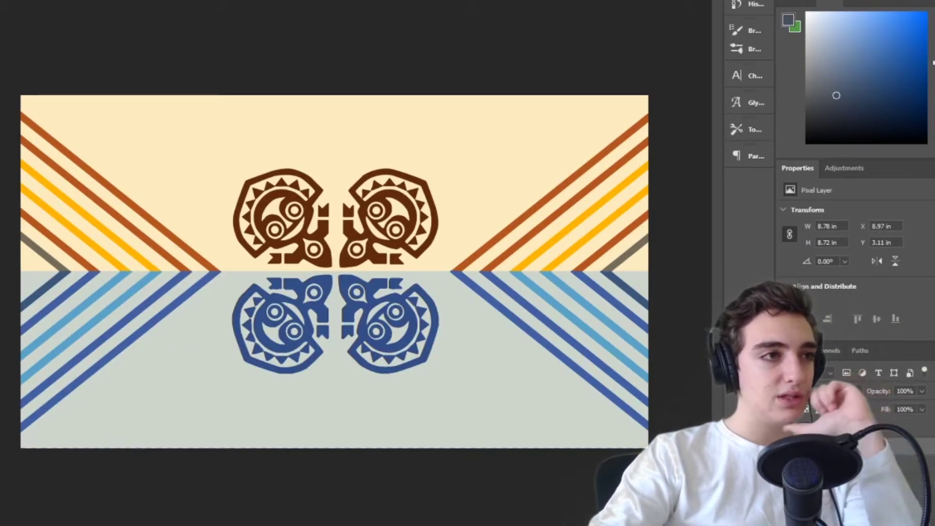
left_click_drag(336, 282, 369, 295)
left_click(520, 145)
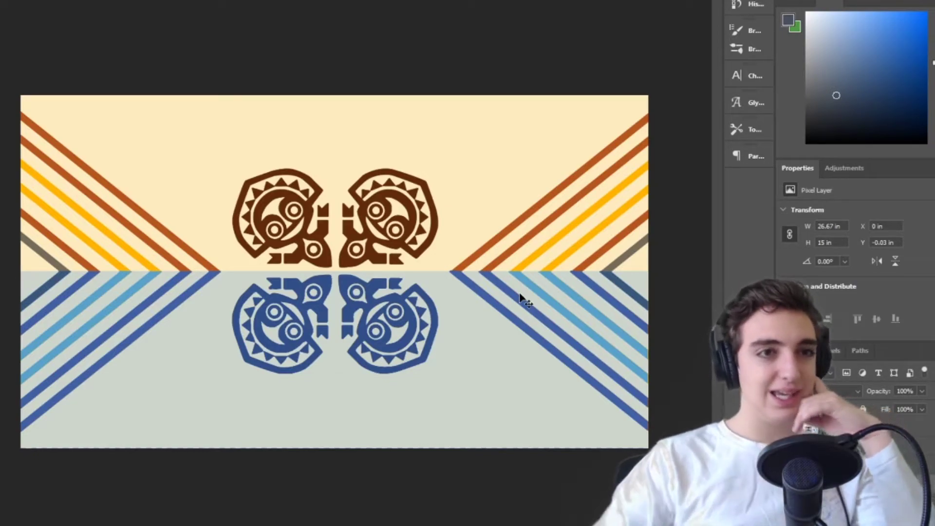
left_click(787, 429)
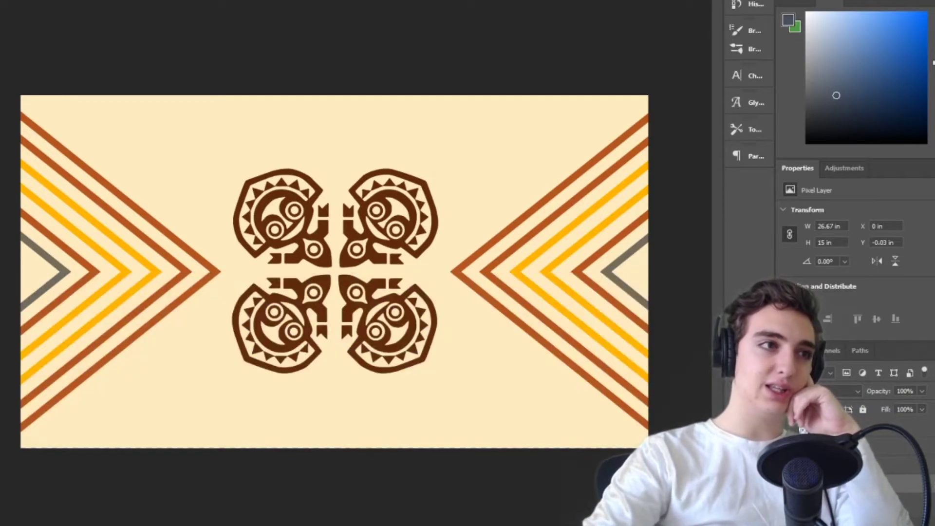
Show the blue reflection layer and toggle it repeatedly to compare both versions, leaving it on.
left_click(787, 429)
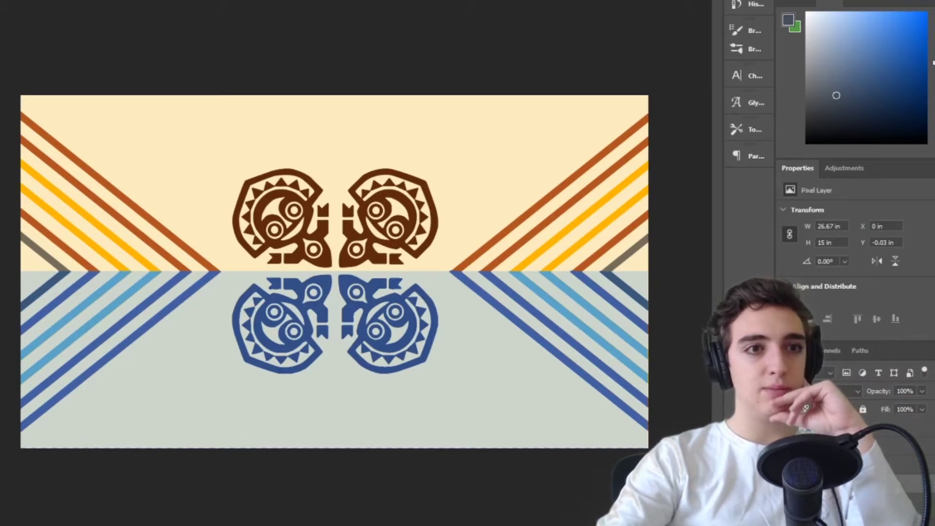
key("ctrl+z")
key("ctrl+shift+z")
key("ctrl+z")
key("ctrl+shift+z")
key("ctrl+z")
key("ctrl+shift+z")
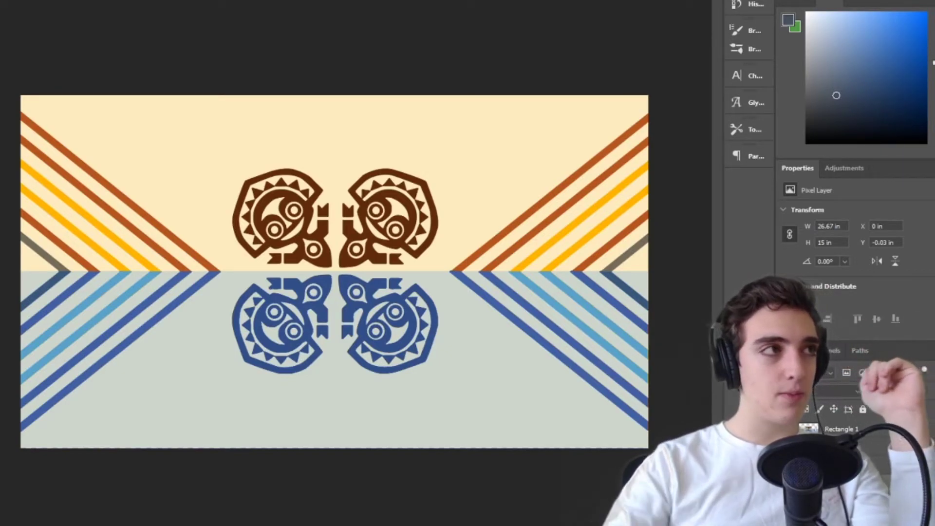
Create a new document from the "thumbnail?" preset.
left_click(1, 1)
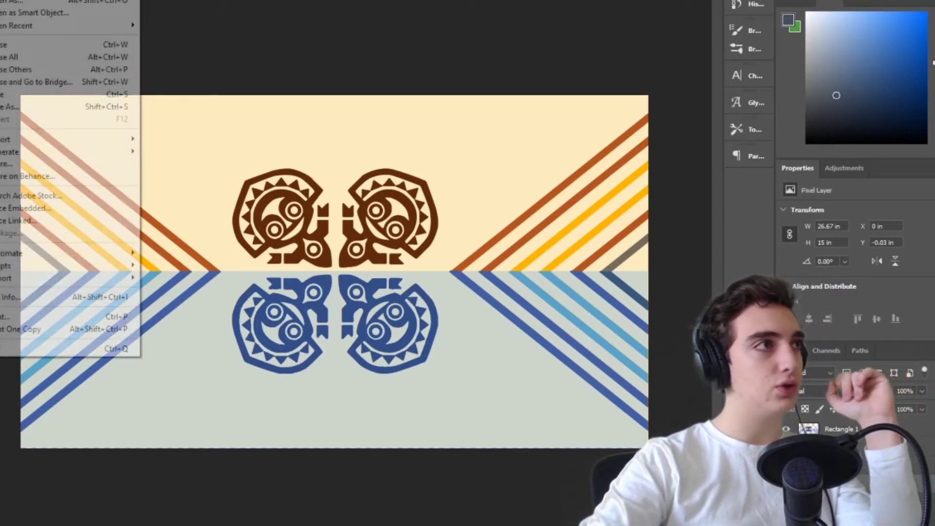
left_click(1, 1)
key("ctrl+n")
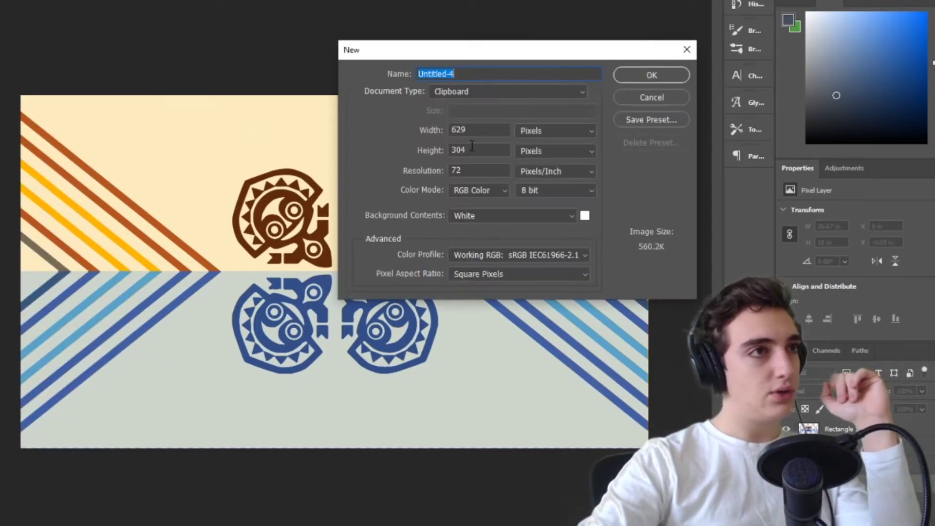
left_click(465, 91)
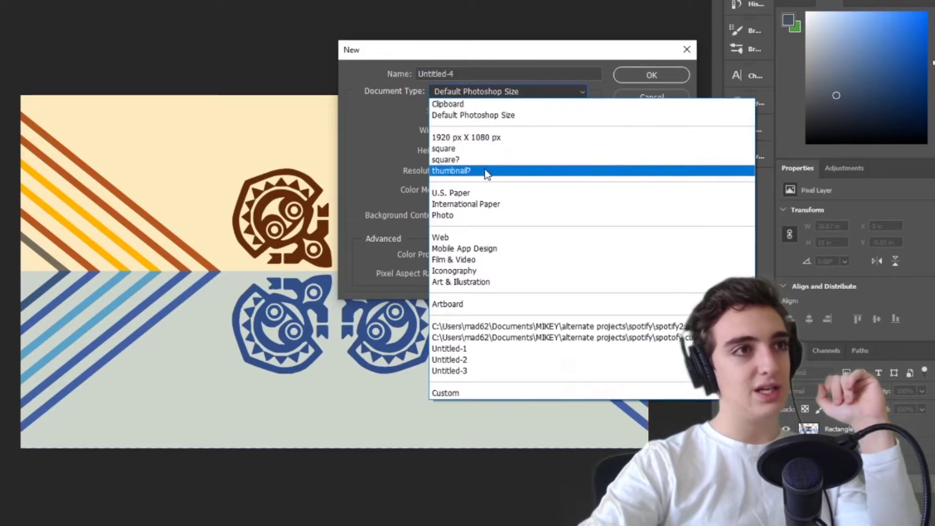
left_click(484, 168)
left_click(624, 79)
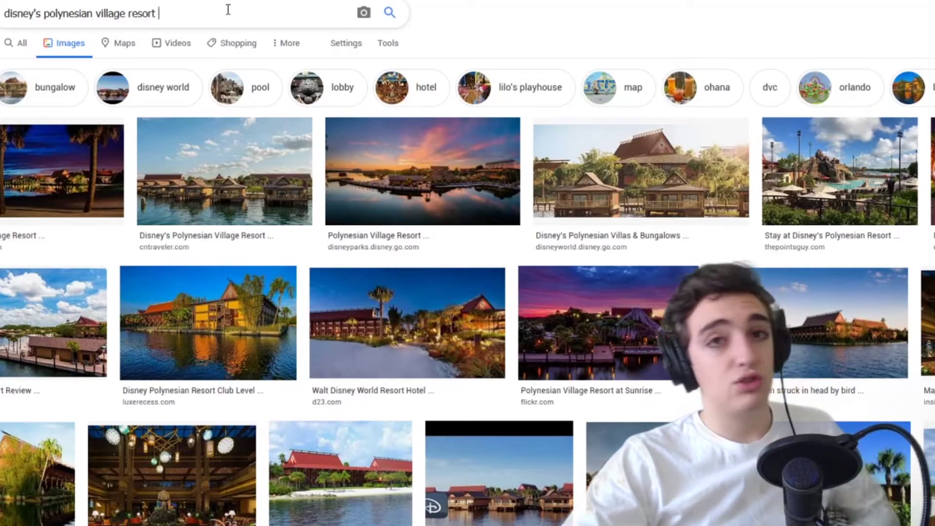
In the browser's image search, look for "disneys contemporary resort logo".
triple_click(227, 9)
type("disne")
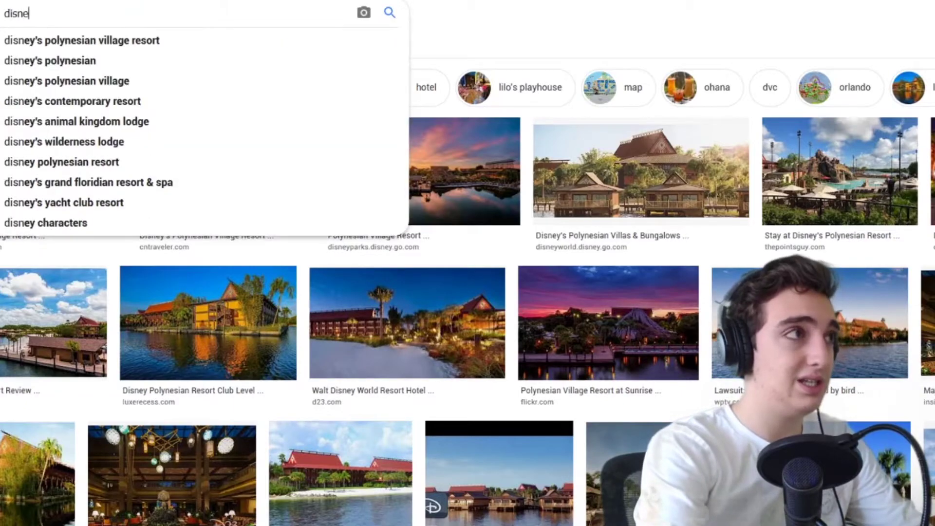
type("ys contem")
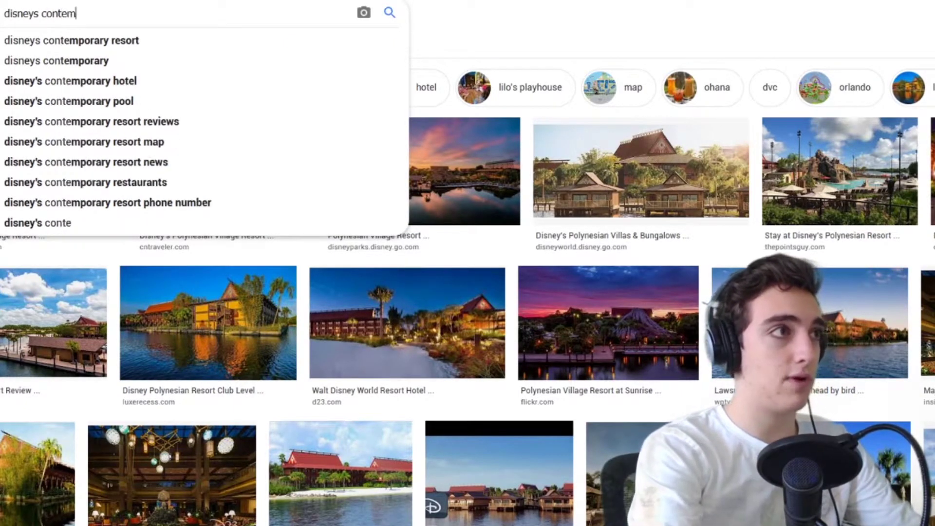
key("Down")
key("Return")
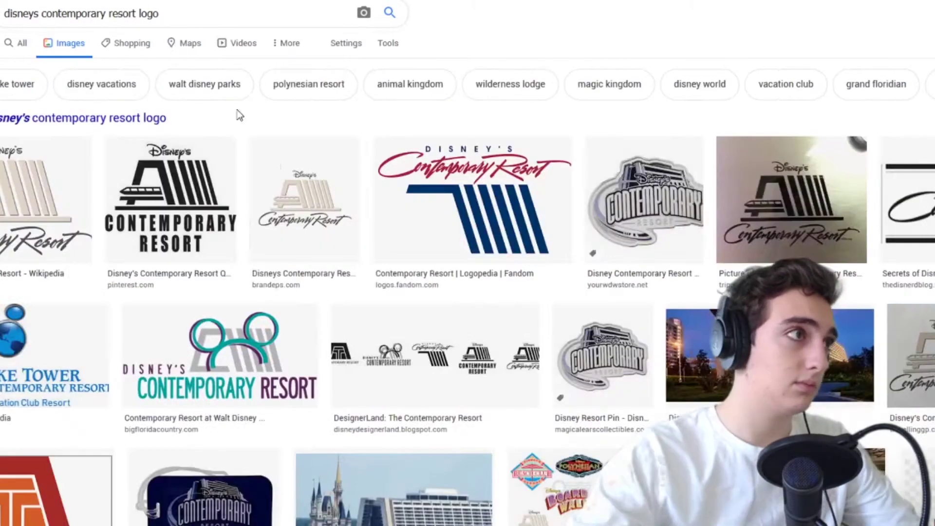
Copy the beige Contemporary Resort logo from the image results into the new document and remove the small strip of logo variants.
left_click(48, 195)
right_click(840, 207)
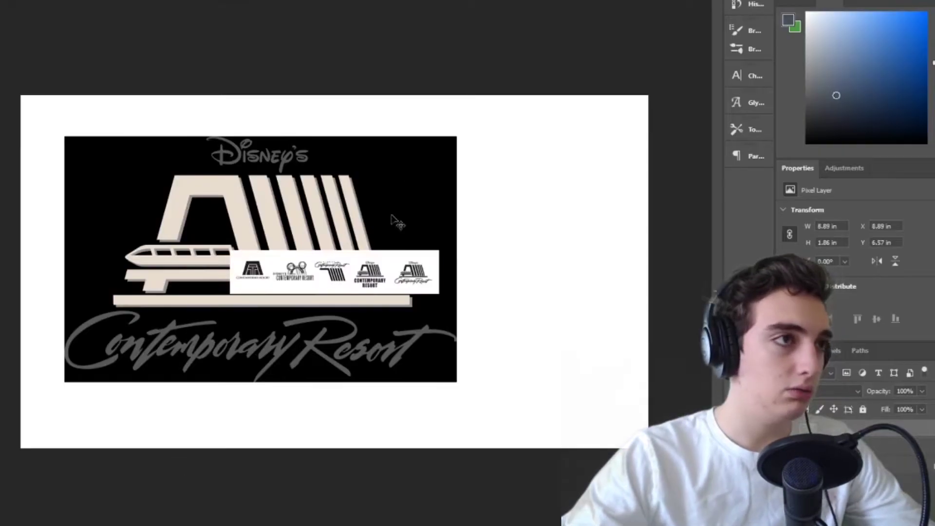
left_click_drag(403, 171, 351, 180)
key("Return")
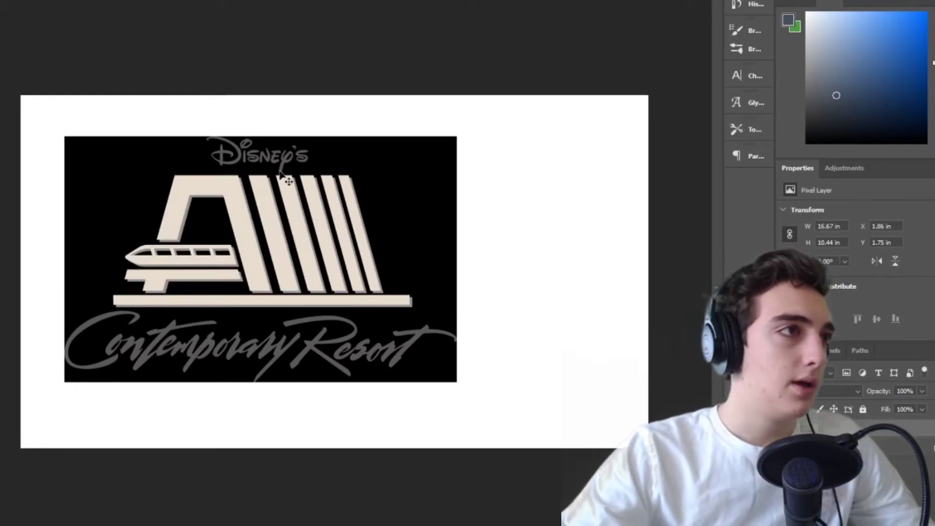
Try to isolate the beige A shape, slanted bars, monorail and base bar with Select and Mask.
key("alt+ctrl+r")
scroll(359, 247, "up", 5)
scroll(243, 328, "down", 3)
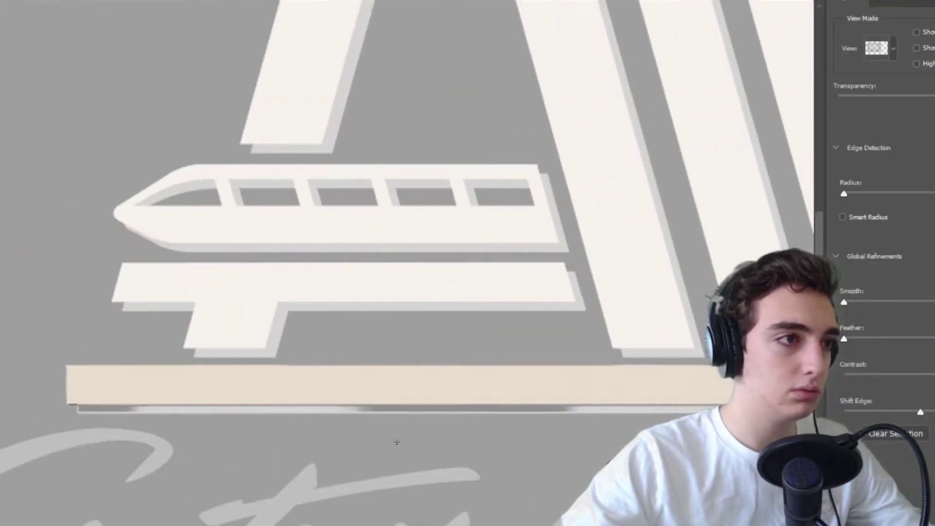
left_click(244, 327)
left_click(633, 268)
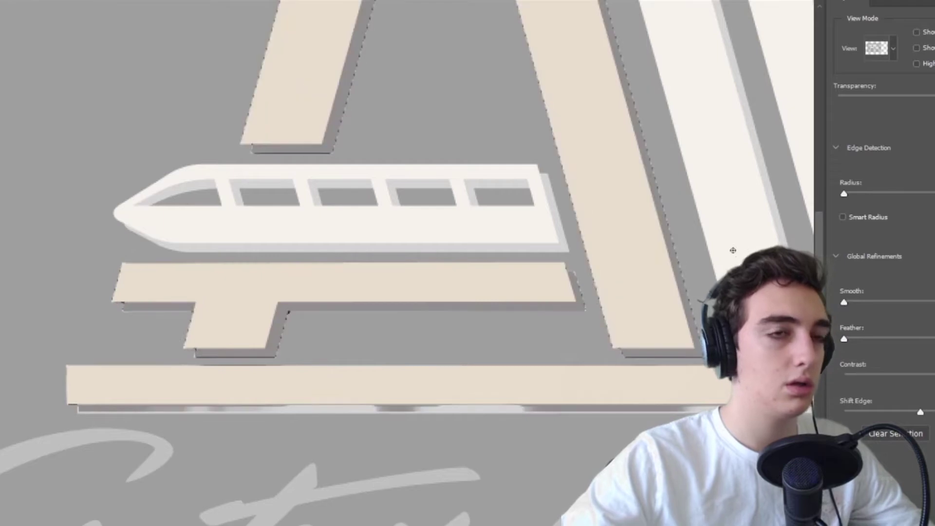
left_click(733, 250)
left_click(512, 225)
scroll(536, 243, "right", 5)
left_click(475, 246)
left_click(566, 245)
left_click(660, 244)
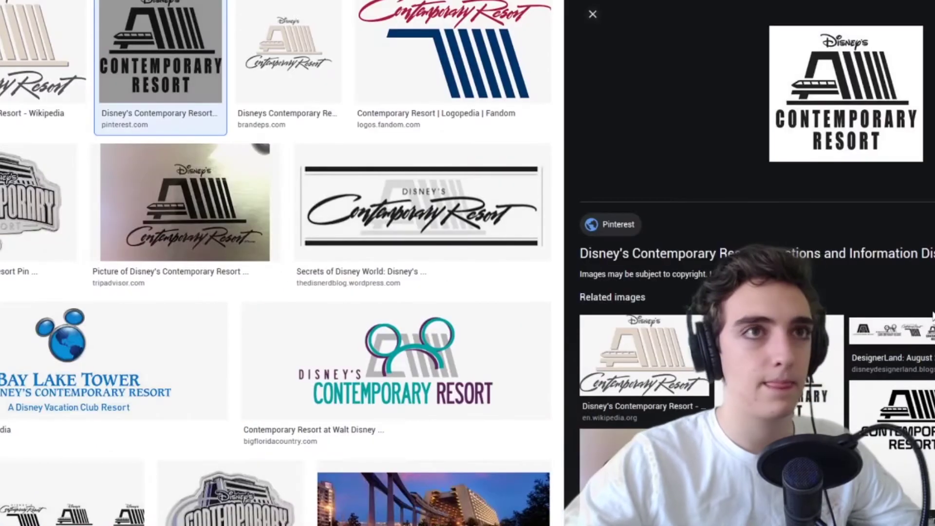
Browse alternative Contemporary Resort logos in the image results and bring a plain black version into the Photoshop document.
left_click(934, 319)
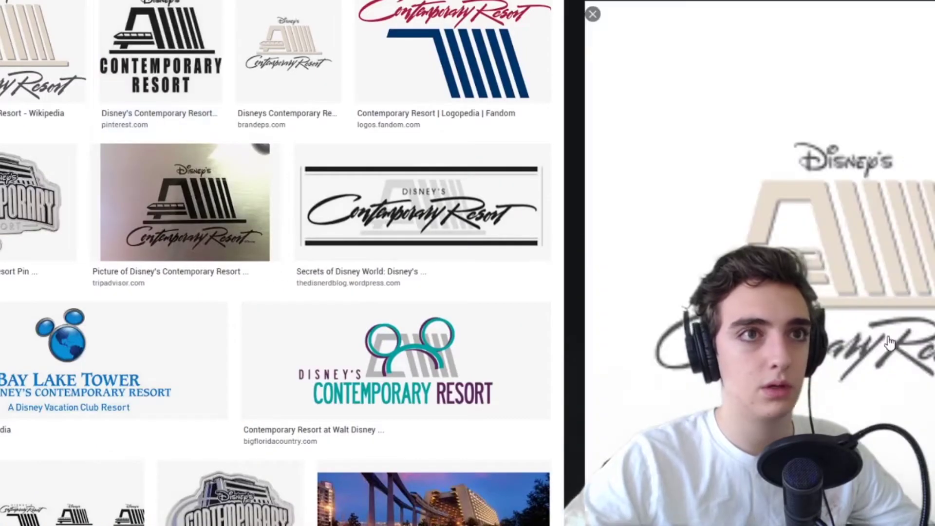
scroll(456, 81, "down", 8)
left_click(350, 179)
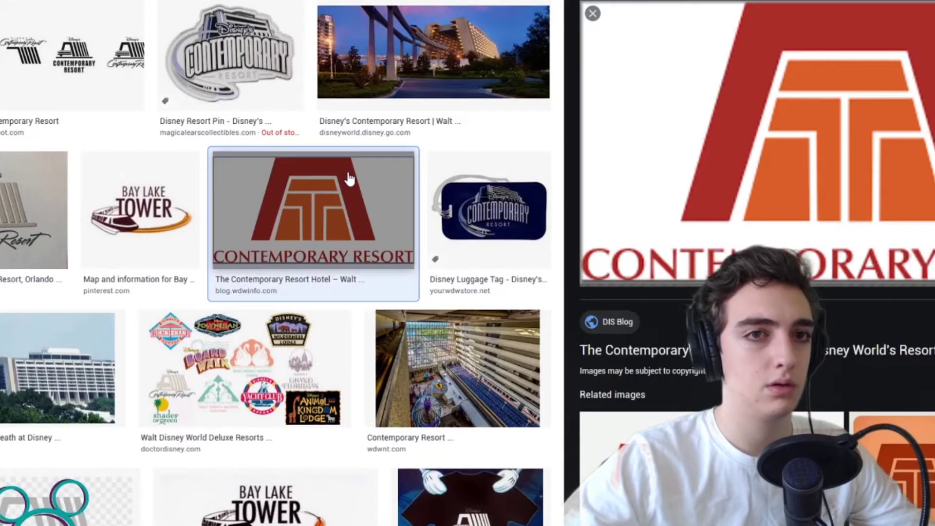
scroll(243, 356, "down", 4)
scroll(243, 356, "up", 12)
left_click(175, 105)
left_click(915, 401)
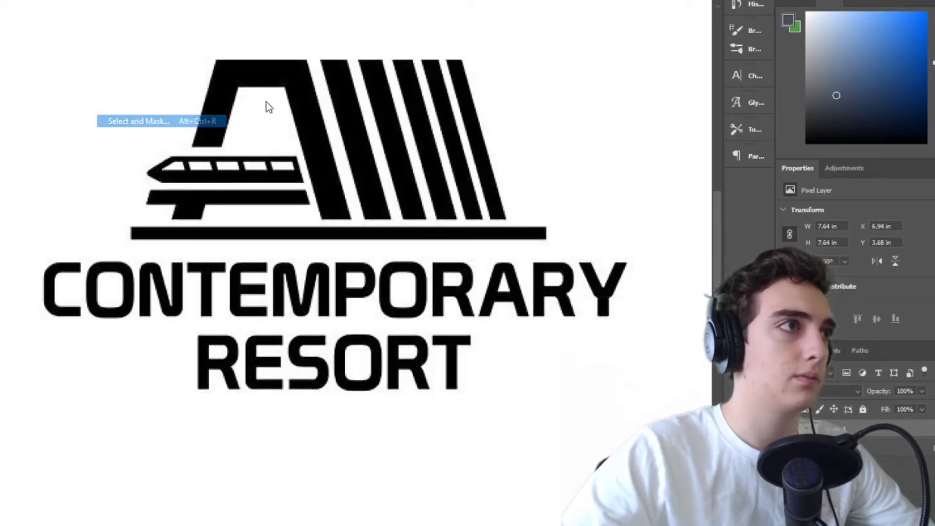
Try to mask out the black logo's A shape, slanted bars, monorail and base bar with Select and Mask.
left_click(283, 81)
left_click(341, 85)
left_click(385, 89)
left_click(412, 92)
left_click(440, 94)
left_click(466, 96)
left_click(311, 233)
left_click(210, 197)
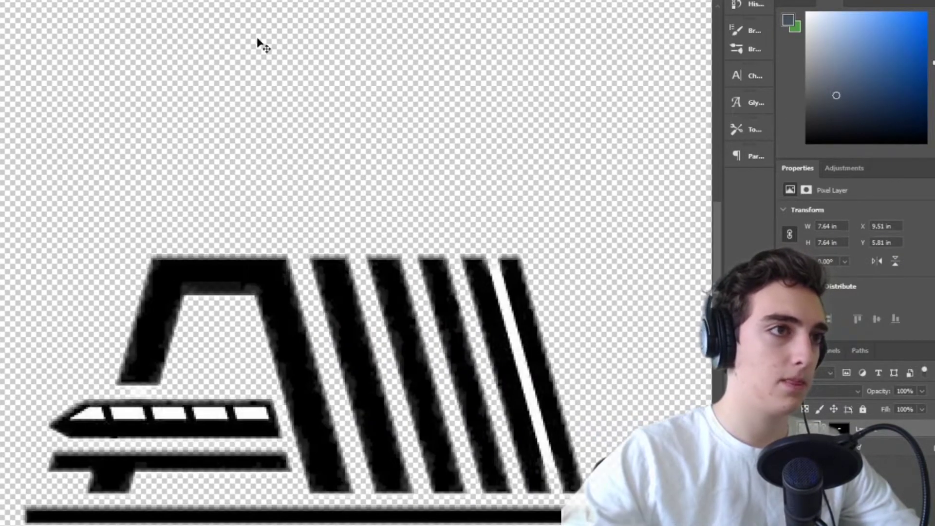
left_click(103, 0)
left_click(141, 142)
left_click(167, 414)
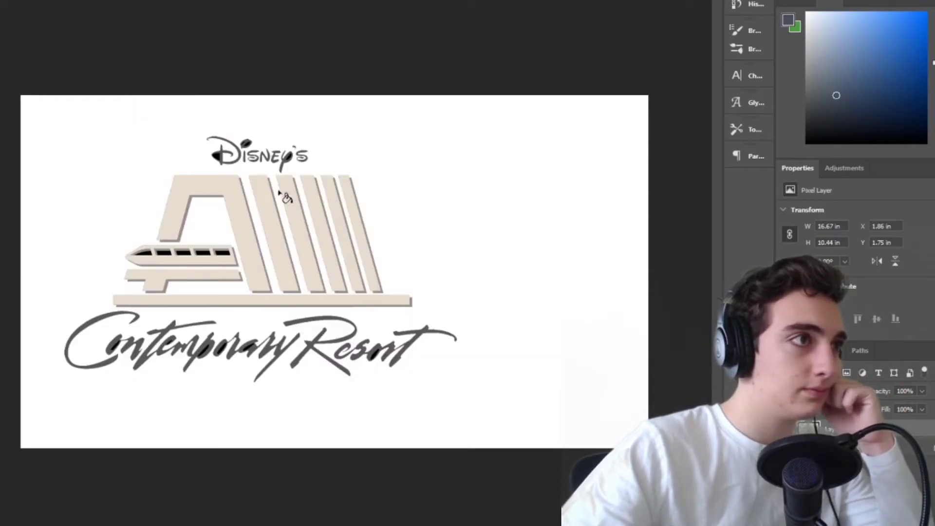
Clear the grey shadows and dark monorail windows from the beige Contemporary Resort logo.
key("ctrl+plus")
key("ctrl+plus")
key("ctrl+plus")
left_click(351, 356)
left_click(431, 354)
left_click(504, 354)
left_click(516, 408)
scroll(389, 414, "left", 5)
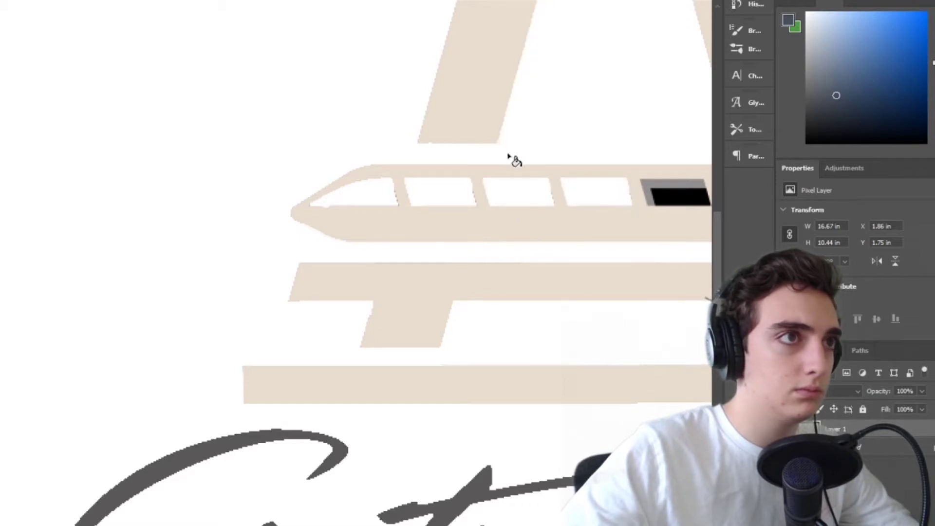
scroll(265, 343, "right", 8)
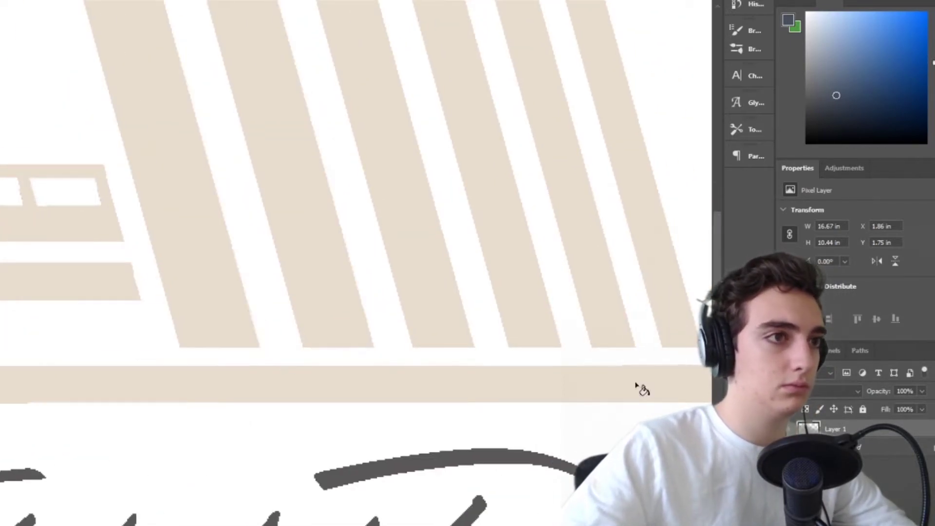
Erase the "Contemporary Resort" and "Disney's" lettering around the logo.
key("ctrl+0")
mouse_move(78, 366)
left_mouse_down()
mouse_move(150, 374)
mouse_move(332, 360)
left_mouse_up()
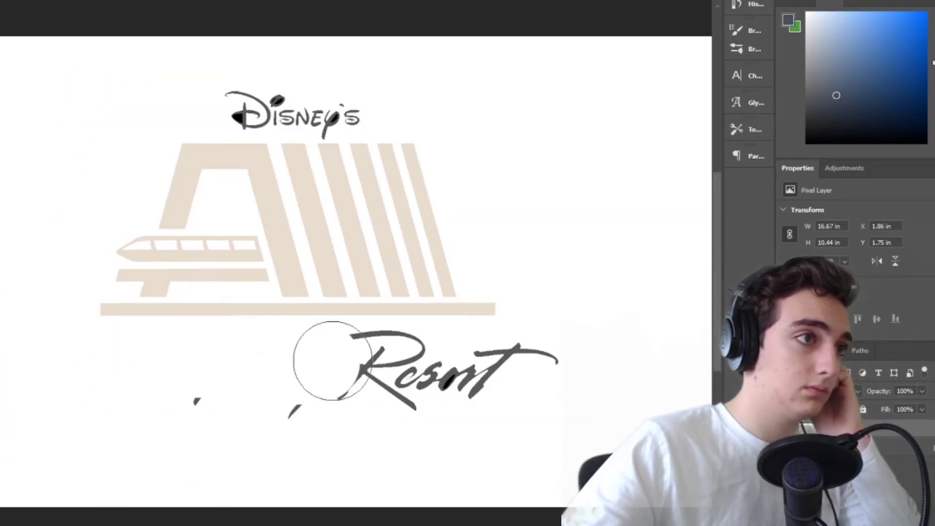
left_click_drag(326, 101, 244, 110)
key("ctrl+minus")
key("ctrl+minus")
Centre the beige monorail logo on the canvas and enlarge it to about 15.44 by 6.75 in.
key("v")
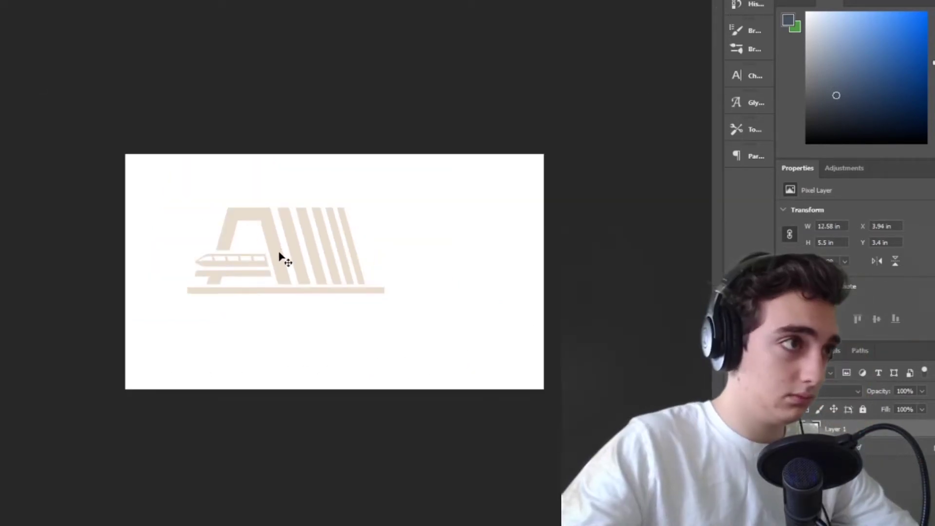
left_click_drag(278, 254, 327, 277)
key("ctrl+t")
left_click_drag(331, 313, 333, 325)
key("Return")
Apply a black Color Overlay to the monorail logo layer.
double_click(877, 429)
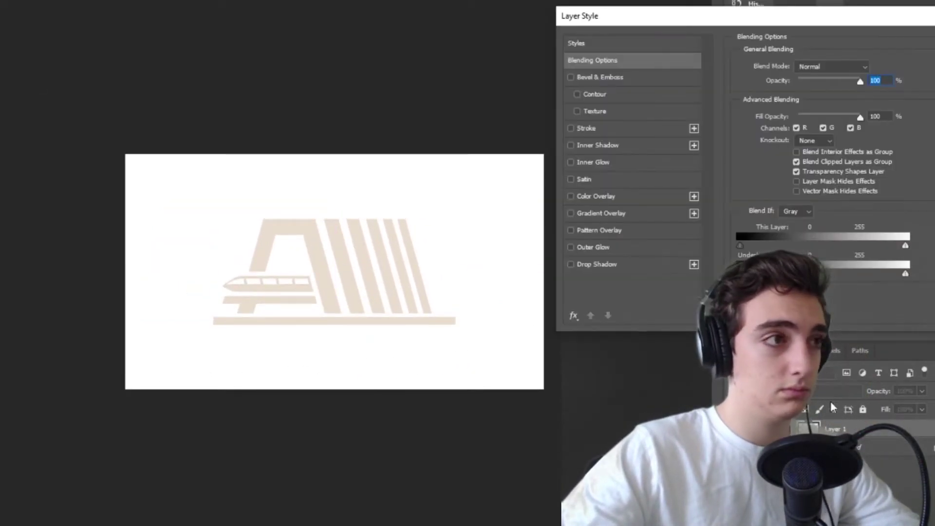
left_click(582, 195)
key("Return")
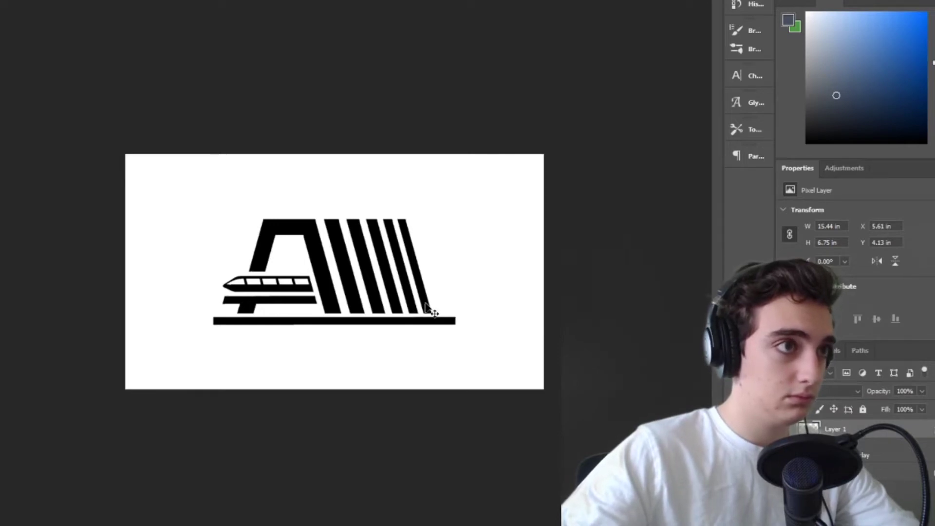
Copy the logo's slanted bars to a new layer and place the copy so it extends the row rightward.
right_click(406, 299)
left_click_drag(355, 299, 238, 238)
key("Escape")
key("ctrl+t")
right_click(407, 293)
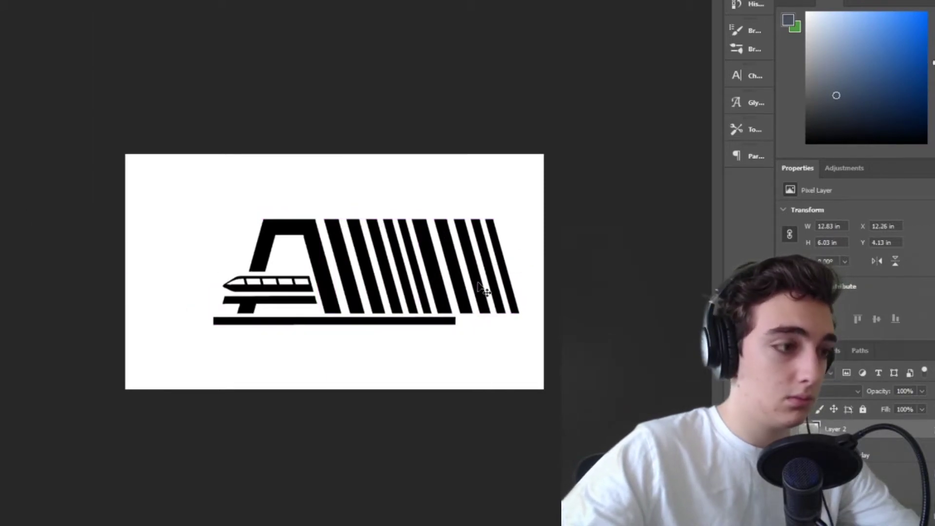
Try to reshape and reposition the copied slanted bars so they continue the logo's taper.
key("ctrl+t")
right_click(484, 286)
left_click(512, 349)
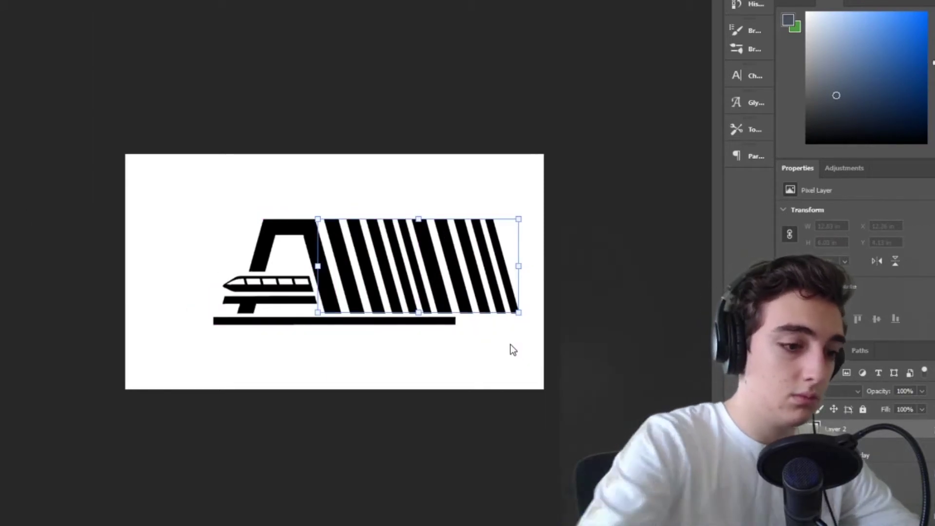
scroll(511, 349, "up", 5)
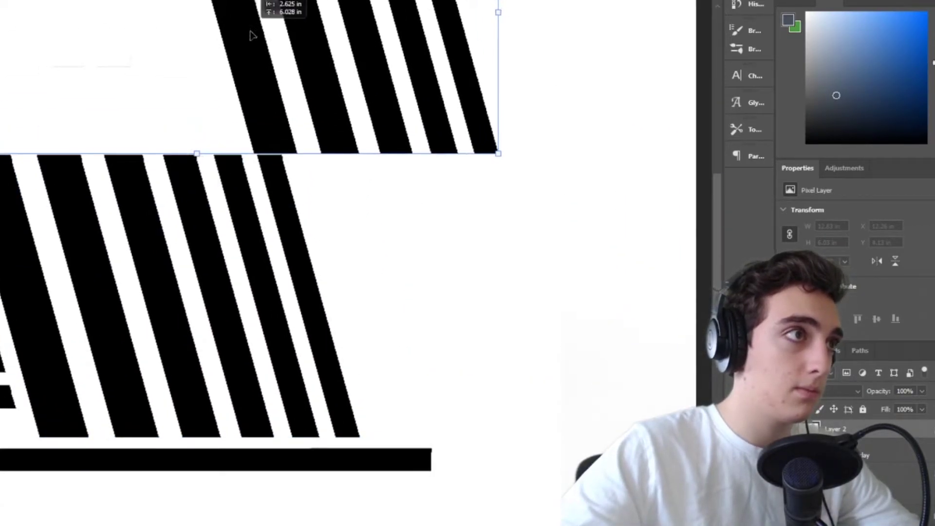
left_click_drag(250, 35, 263, 143)
left_click_drag(424, 75, 347, 76)
left_click_drag(324, 118, 372, 119)
scroll(426, 229, "up", 3)
left_click_drag(54, 28, 0, 32)
mouse_move(396, 312)
left_mouse_down()
mouse_move(411, 315)
mouse_move(398, 313)
left_mouse_up()
left_click_drag(396, 166, 353, 167)
left_click_drag(224, 213, 358, 488)
scroll(414, 341, "down", 3)
mouse_move(488, 201)
left_mouse_down()
mouse_move(455, 209)
mouse_move(476, 210)
left_mouse_up()
left_click_drag(489, 486, 490, 494)
left_click_drag(479, 209, 495, 204)
left_click_drag(493, 493, 505, 492)
Undo the transform adjustments made to the copied slanted bars.
key("ctrl+z")
key("ctrl+z")
key("ctrl+z")
key("ctrl+z")
key("ctrl+z")
key("ctrl+z")
key("ctrl+z")
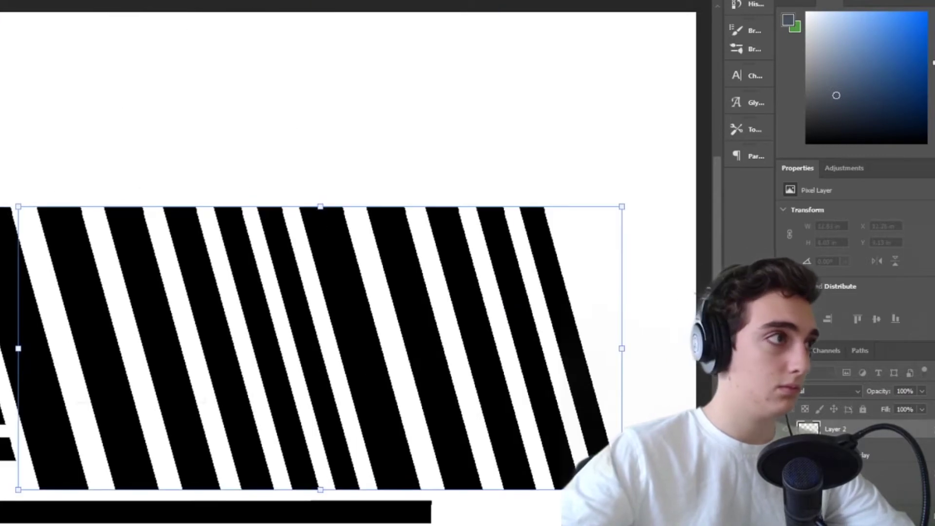
Slide the copied bars back until one extra bar extends the row, and narrow and skew the copy to taper.
key("Return")
key("e")
mouse_move(347, 211)
left_mouse_down()
mouse_move(411, 318)
mouse_move(502, 392)
left_mouse_up()
left_click_drag(555, 259, 327, 258)
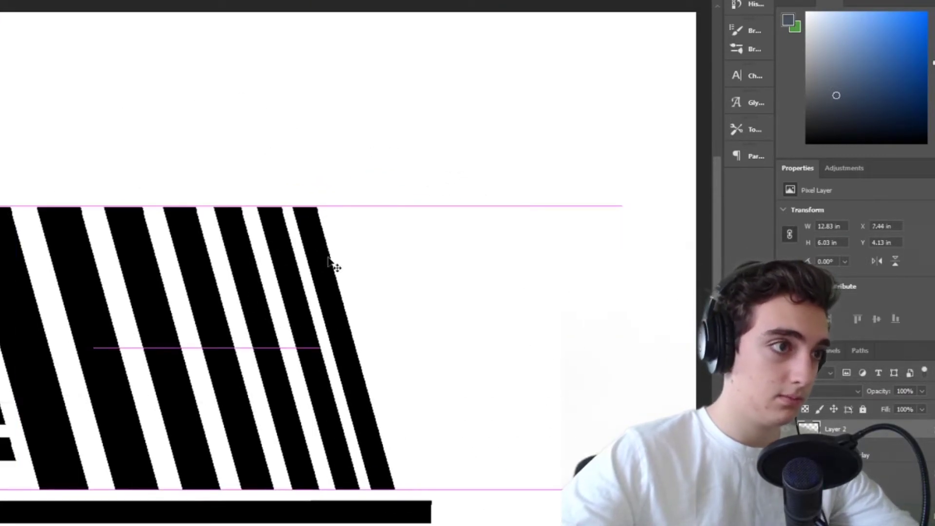
key("ctrl+t")
left_click_drag(395, 346, 274, 348)
left_click_drag(233, 345, 353, 345)
left_click_drag(393, 206, 382, 205)
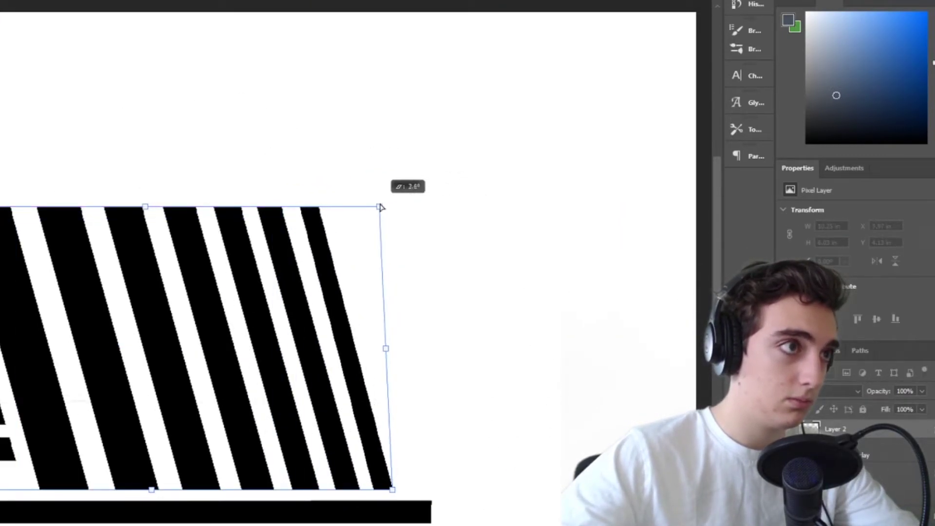
Duplicate the end bar as the next one in the row, and narrow and skew it further.
left_click_drag(528, 310, 400, 380)
key("ctrl+t")
right_click(398, 380)
left_click(457, 210)
left_click_drag(431, 348, 282, 349)
left_click_drag(253, 348, 402, 359)
left_click_drag(414, 206, 403, 208)
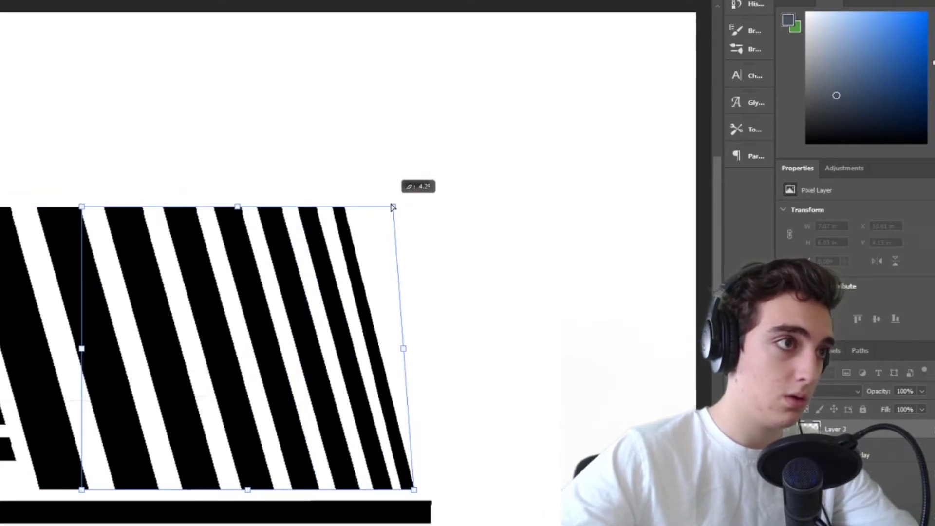
Add a third, thinnest end bar from another duplicate, skewed so it finishes near the end of the base bar.
left_click_drag(484, 405, 425, 467)
key("ctrl+t")
right_click(425, 465)
left_click(472, 294)
left_click_drag(432, 349, 273, 349)
left_click_drag(249, 353, 402, 359)
left_click_drag(426, 207, 418, 207)
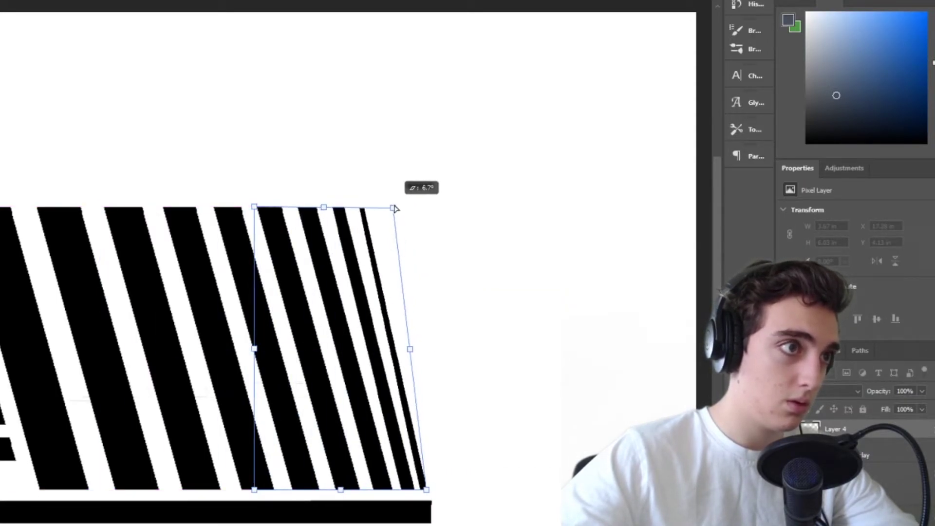
key("ctrl+0")
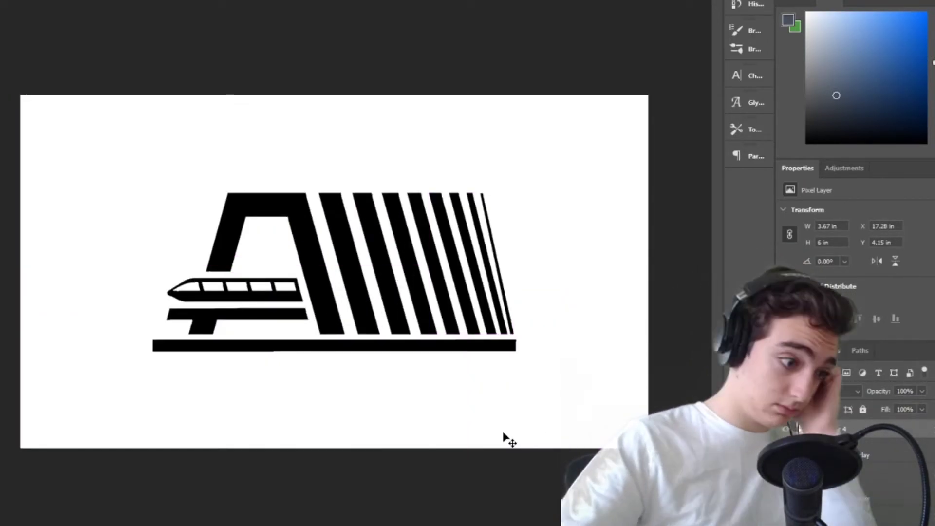
Try shifting the slanted bars slightly near the row's thin end, and undo the move.
key("ctrl+plus")
key("ctrl+plus")
scroll(380, 410, "right", 5)
left_click(365, 223)
left_click_drag(366, 223, 372, 225)
key("ctrl+z")
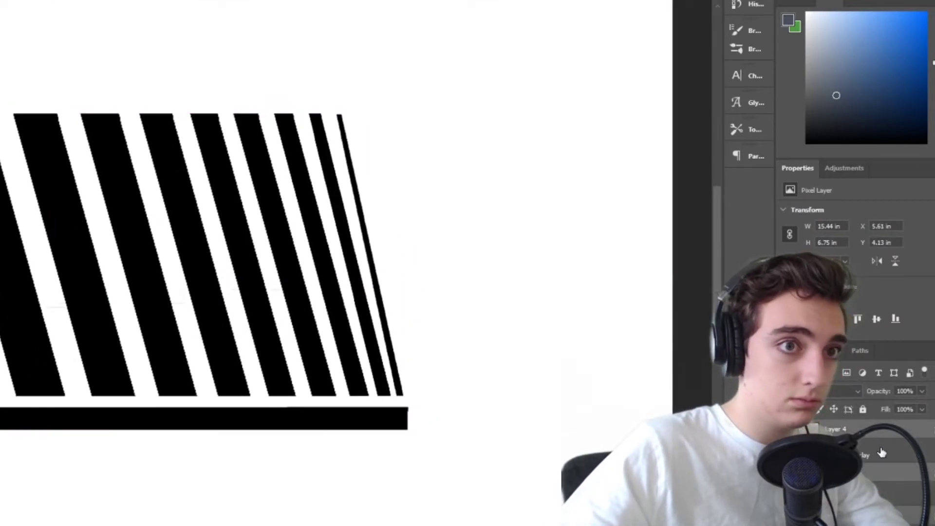
Rework the thinnest slanted bar by skewing its copy slightly and placing it at the thin end of the row.
left_click_drag(213, 330, 196, 336)
key("ctrl+t")
right_click(175, 257)
left_click(245, 317)
left_click_drag(208, 115, 187, 115)
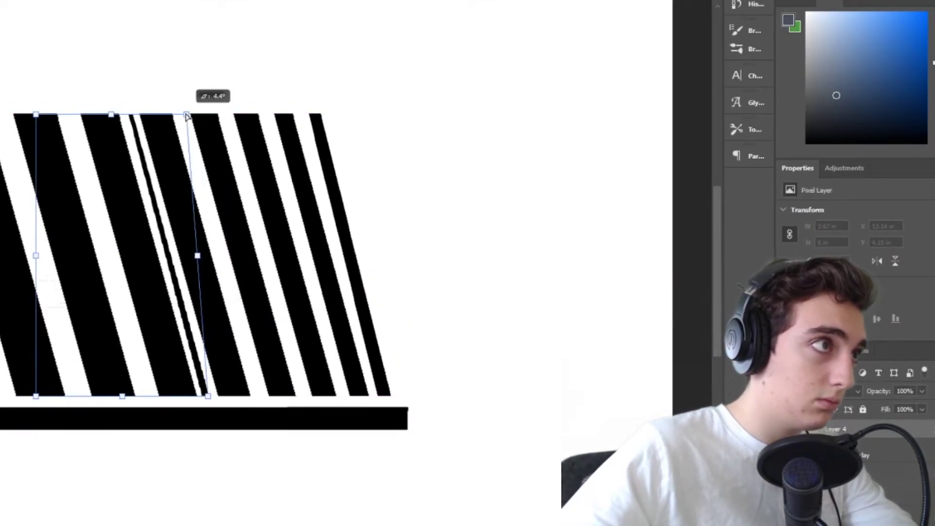
left_click_drag(161, 238, 356, 236)
left_click_drag(384, 118, 389, 119)
left_click(455, 249)
left_click_drag(354, 187, 364, 180)
key("ctrl+z")
key("ctrl+minus")
key("ctrl+minus")
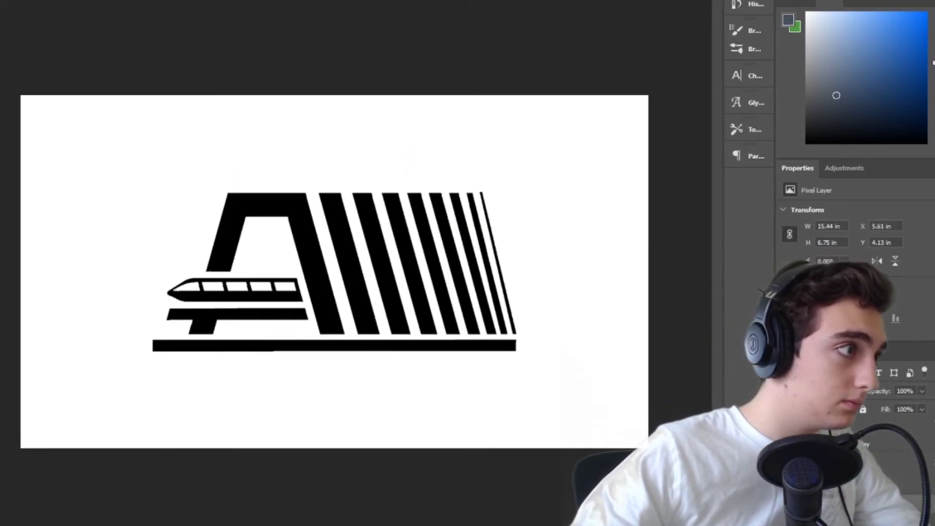
Draw a black rectangle about 270 × 35 px that extends the base bar outward from its end below the monorail's nose.
key("ctrl+plus")
key("ctrl+plus")
key("ctrl+plus")
key("ctrl+plus")
scroll(151, 363, "down", 5)
scroll(316, 397, "left", 20)
scroll(315, 396, "right", 5)
scroll(575, 417, "left", 1)
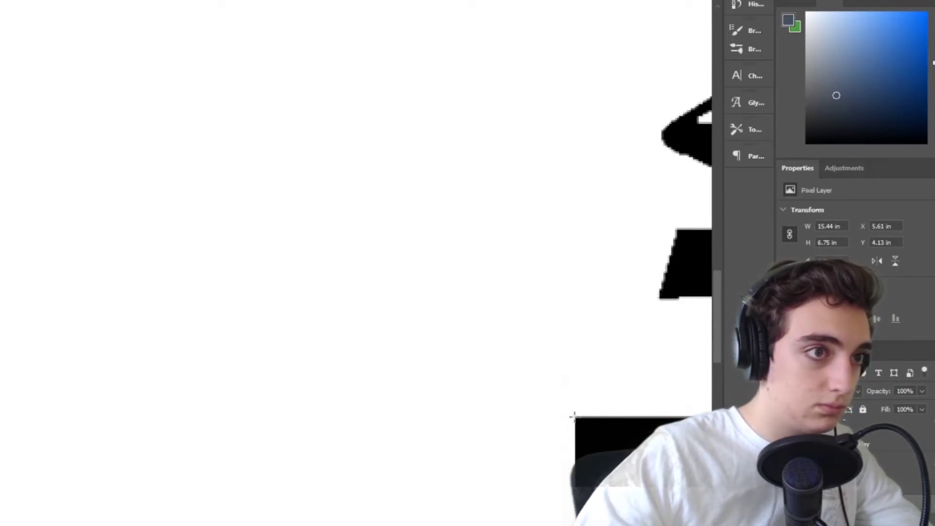
left_click_drag(305, 499, 48, 485)
scroll(291, 421, "up", 2)
scroll(291, 422, "down", 1)
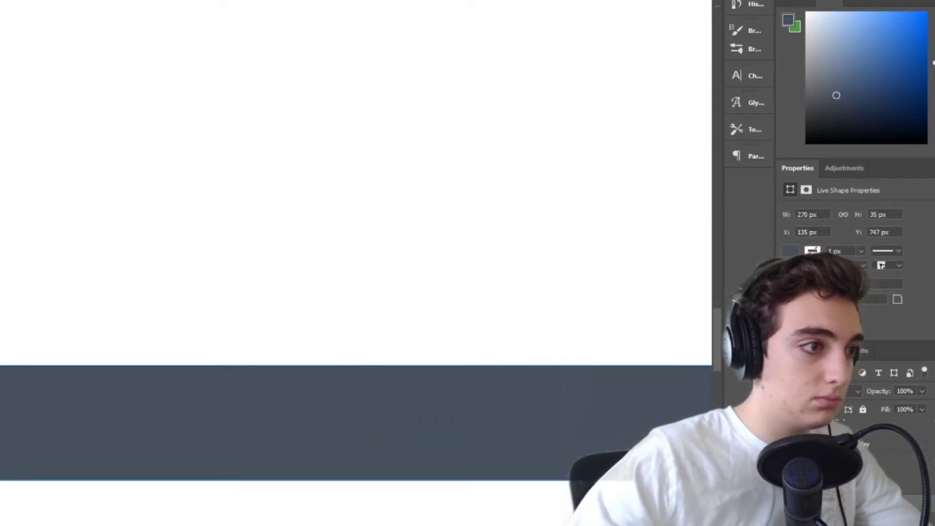
scroll(292, 421, "right", 8)
left_click(804, 320)
key("v")
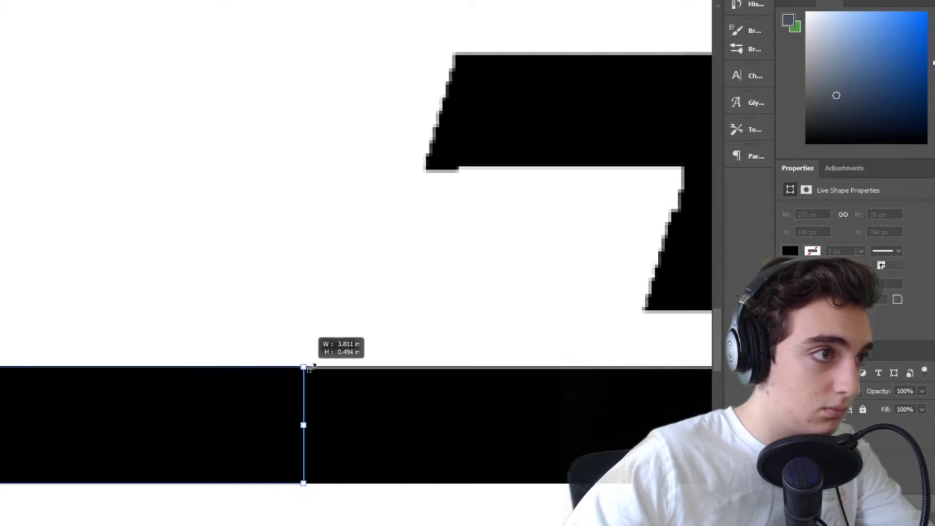
left_click_drag(311, 367, 314, 367)
key("ctrl+0")
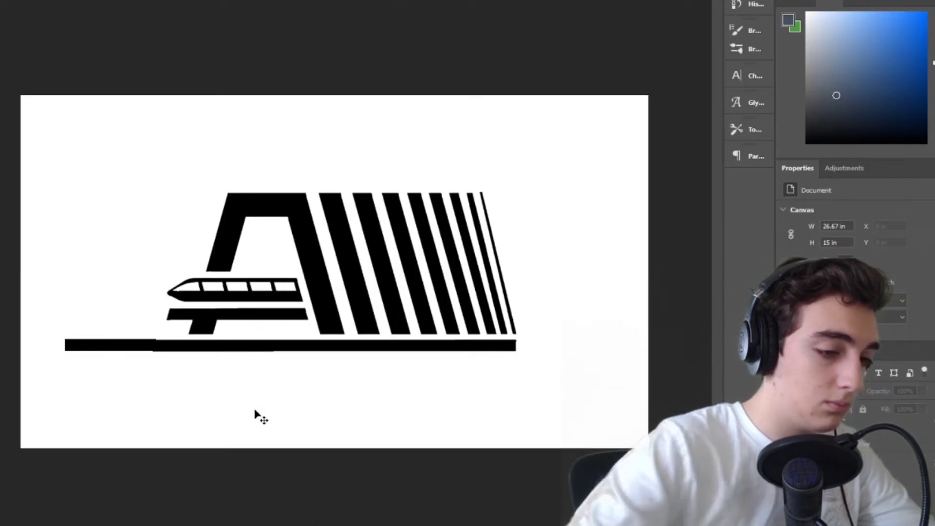
Separate the original base bar from the logo artwork and remove it, keeping the new rectangle and the slanted bars in place.
key("ctrl+plus")
key("ctrl+plus")
key("ctrl+plus")
key("ctrl+plus")
scroll(378, 520, "down", 4)
scroll(378, 520, "left", 8)
left_click_drag(410, 392, 436, 118)
key("ctrl+minus")
key("ctrl+minus")
left_click_drag(141, 314, 140, 228)
key("ctrl+plus")
key("ctrl+plus")
key("ctrl+plus")
left_click_drag(357, 524, 315, 525)
left_click(265, 522)
key("ctrl+minus")
key("ctrl+0")
left_click_drag(441, 294, 443, 293)
key("ctrl+z")
key("ctrl+z")
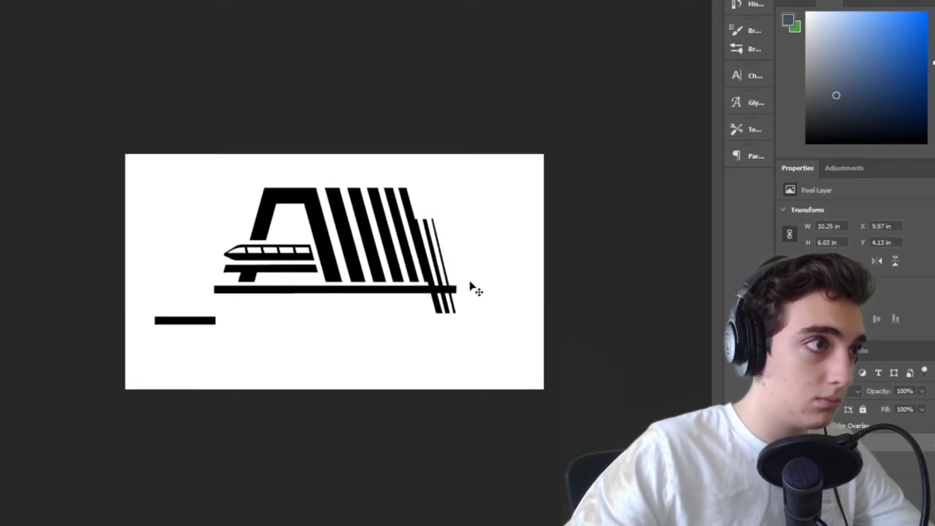
key("ctrl+z")
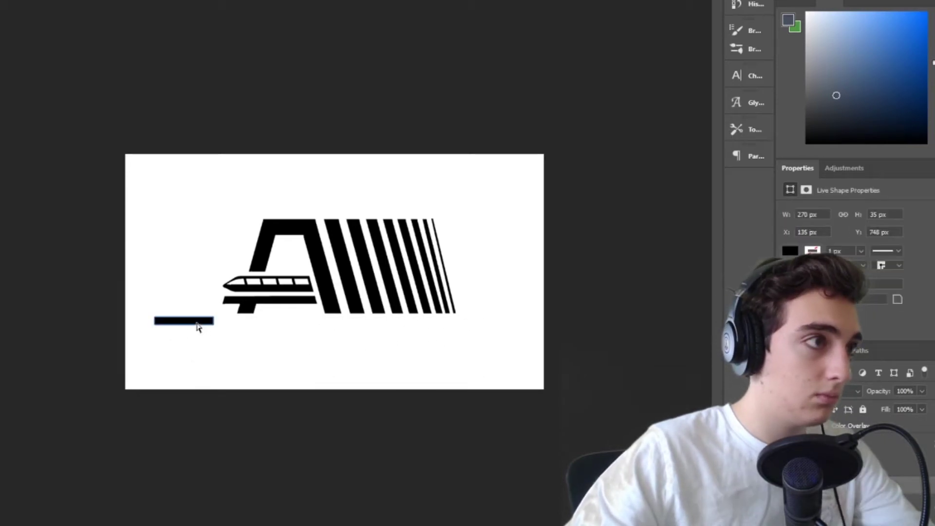
Stretch the rectangle into a full base bar about 1516 px wide, from the canvas edge to the end of the slanted bars.
key("ctrl+t")
left_click_drag(155, 321, 138, 322)
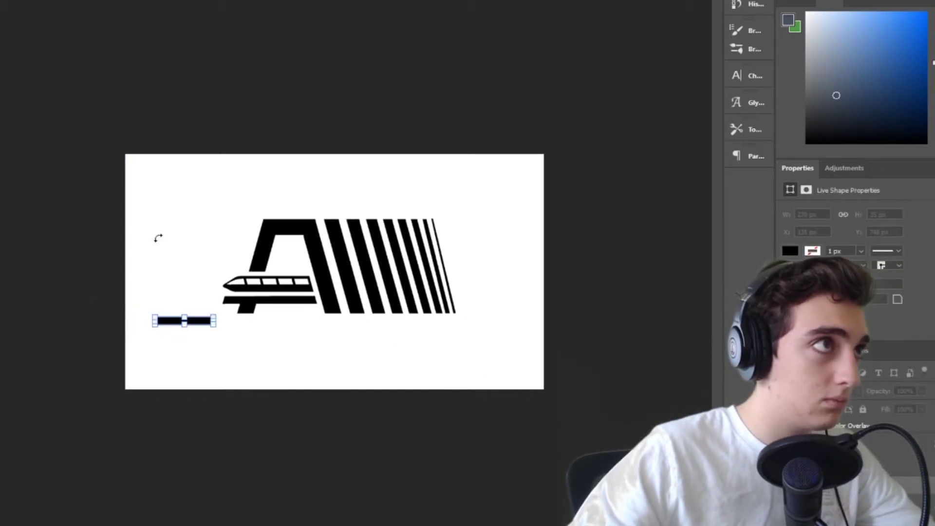
left_click(621, 319)
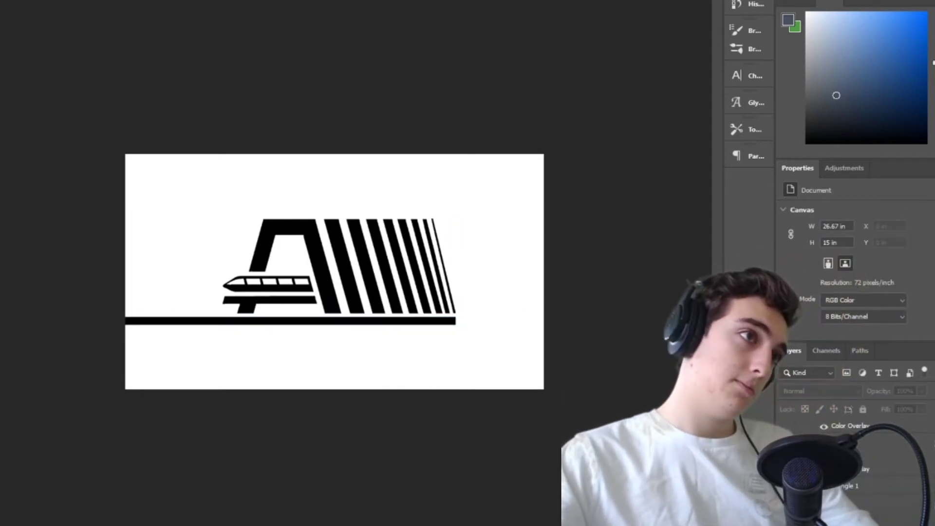
Duplicate the base bar and align the copy with the monorail track, extending the track to the canvas edge.
left_click_drag(374, 321, 130, 302)
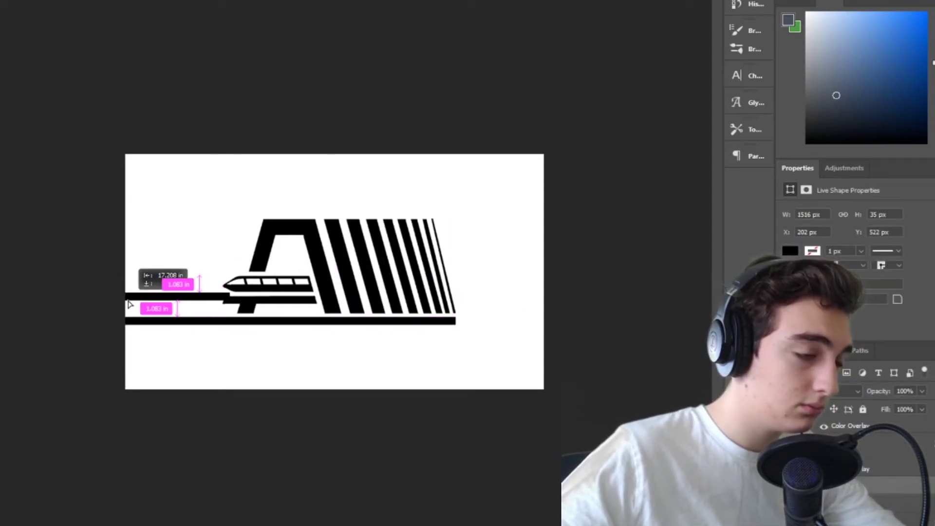
key("ctrl+plus")
key("ctrl+plus")
key("ctrl+plus")
key("ctrl+plus")
scroll(399, 324, "left", 10)
left_click_drag(399, 326, 400, 349)
left_click_drag(542, 336, 552, 334)
left_click_drag(556, 380, 558, 381)
key("ctrl+minus")
key("ctrl+minus")
key("ctrl+minus")
key("Return")
left_click(711, 280)
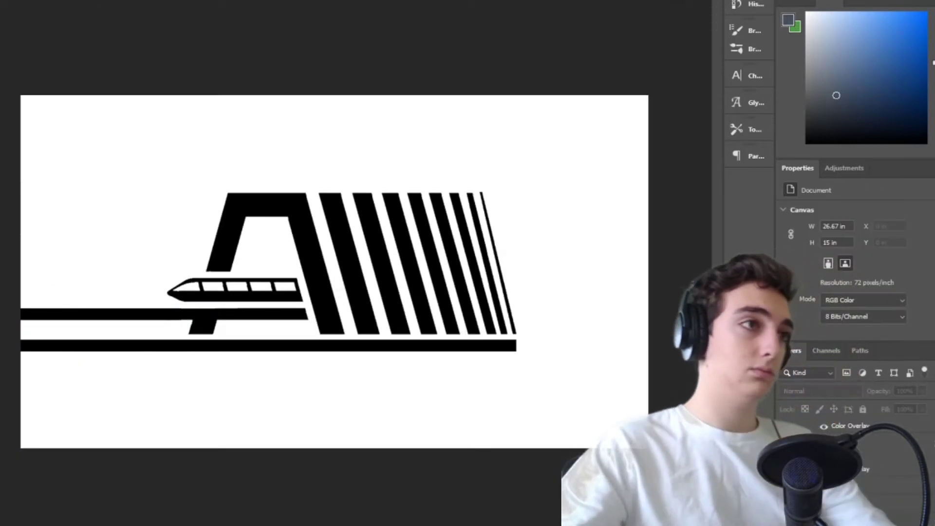
Copy the base bar up to the top of the A, extending the top bar across to the opposite canvas edge.
left_click_drag(487, 350, 532, 188)
key("Return")
left_click(674, 393)
Copy the track extension bar and place it beneath the top bar, running from the last slanted bar to the canvas edge.
left_click(134, 316)
key("ctrl+c")
key("ctrl+v")
left_click_drag(197, 271, 586, 236)
left_click(481, 191)
left_click(442, 196)
left_click_drag(483, 180, 507, 294)
key("ctrl+z")
Erase the tips of the slanted end bars that poke above the extended top bar.
key("ctrl+plus")
key("ctrl+plus")
key("ctrl+plus")
scroll(216, 199, "right", 5)
left_click(169, 146)
key("v")
left_click(277, 253)
scroll(21, 81, "up", 3)
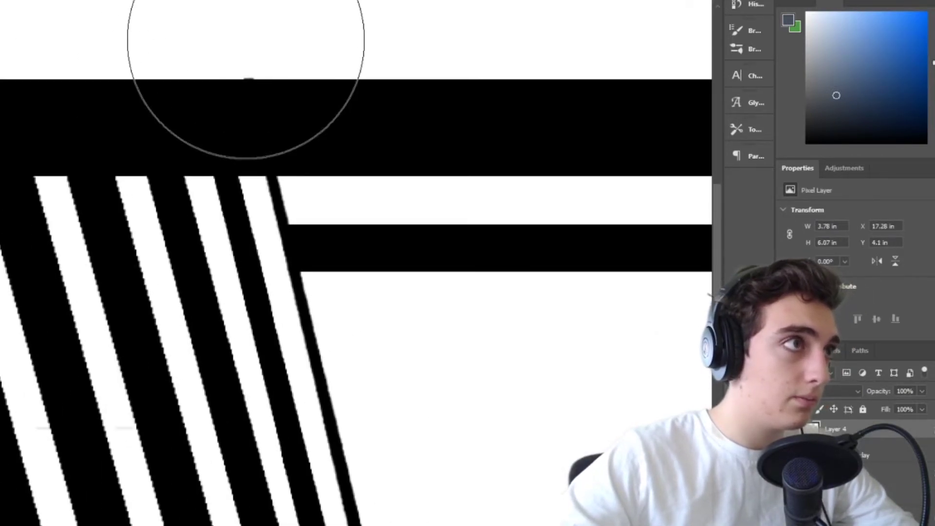
Shift the logo artwork slightly left and raise the base bar to meet the bottoms of the slanted bars.
key("ctrl+0")
left_click_drag(365, 312, 352, 312)
left_click(629, 316)
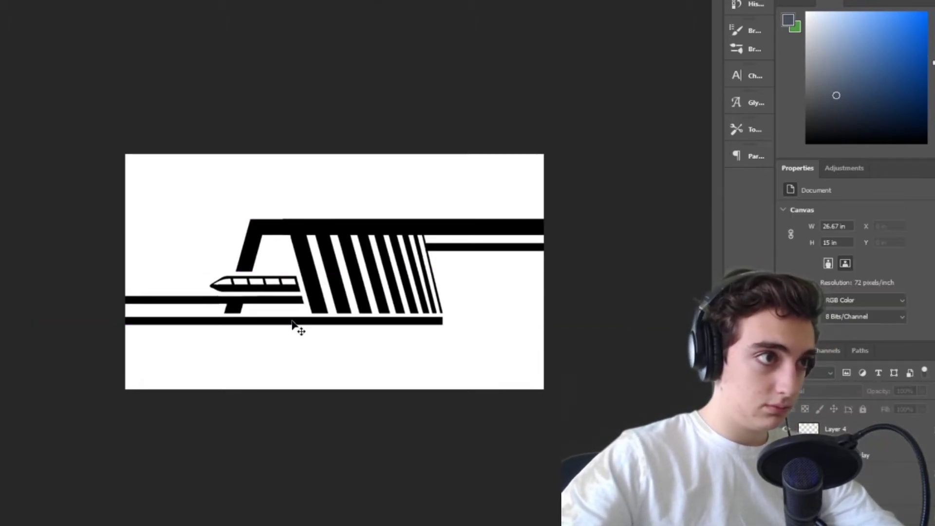
left_click_drag(291, 321, 292, 318)
left_click(614, 328)
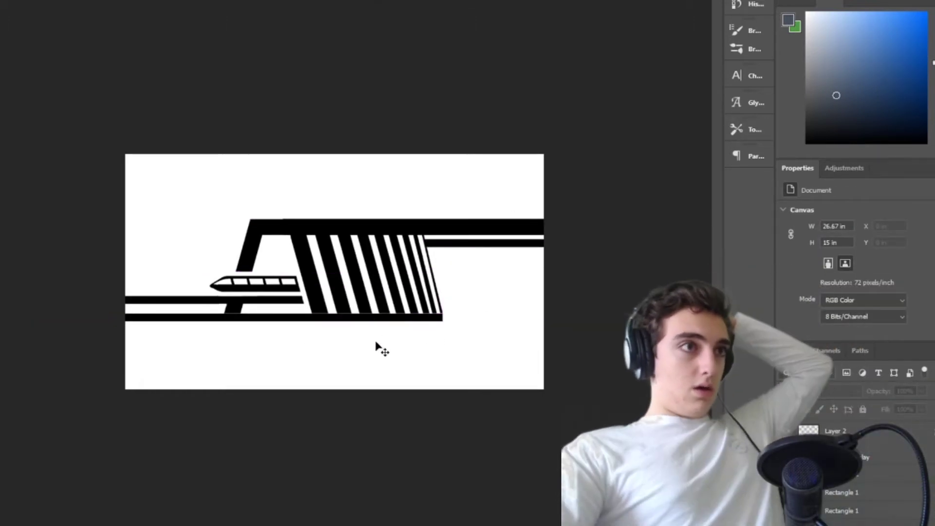
Delete the two thinnest slanted bars and slide the thin upper track bar in to meet the last remaining one.
left_click(441, 309)
key("ctrl+plus")
key("ctrl+plus")
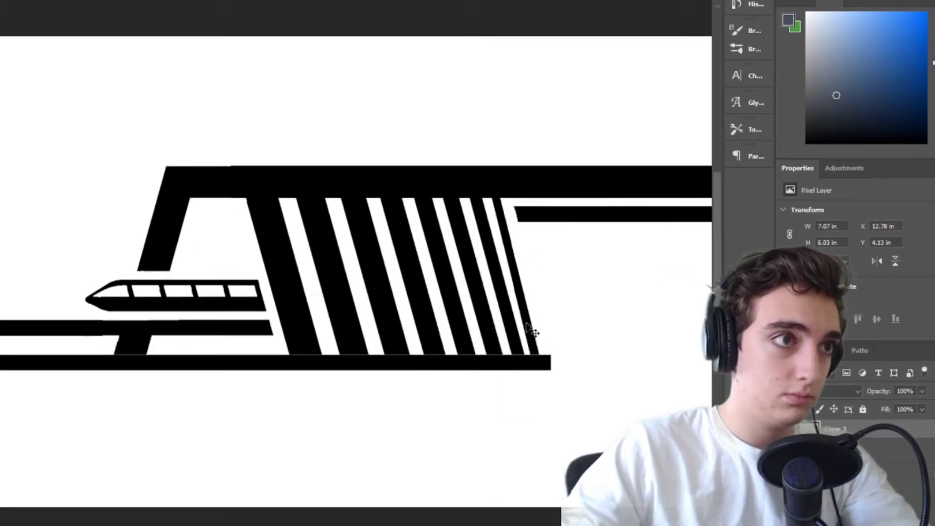
key("Delete")
key("Delete")
key("Delete")
key("ctrl+z")
left_click_drag(533, 215, 480, 215)
Shorten the base bar to about 1420 px wide so it ends just past the last slanted bar.
left_click(543, 364)
key("ctrl+t")
left_click_drag(550, 361, 504, 359)
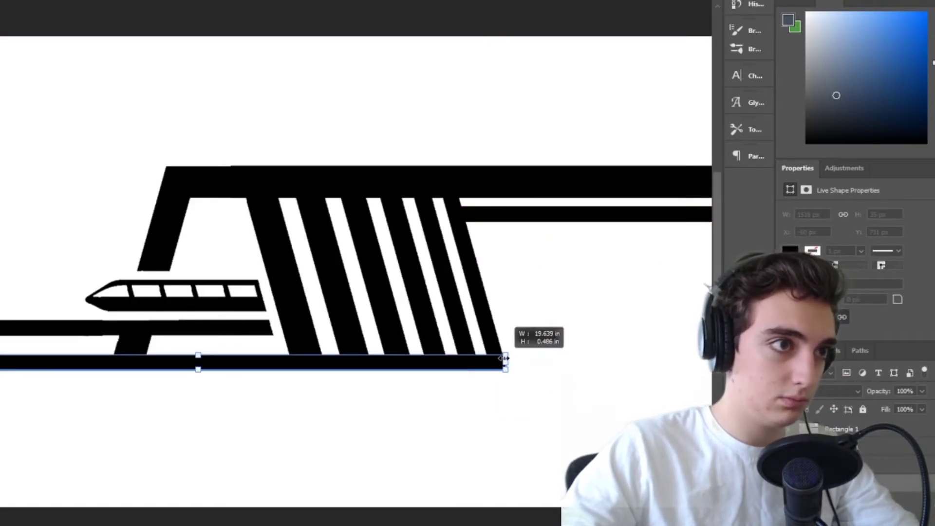
scroll(356, 271, "right", 4)
key("ctrl+plus")
key("ctrl+plus")
key("ctrl+plus")
scroll(356, 271, "down", 5)
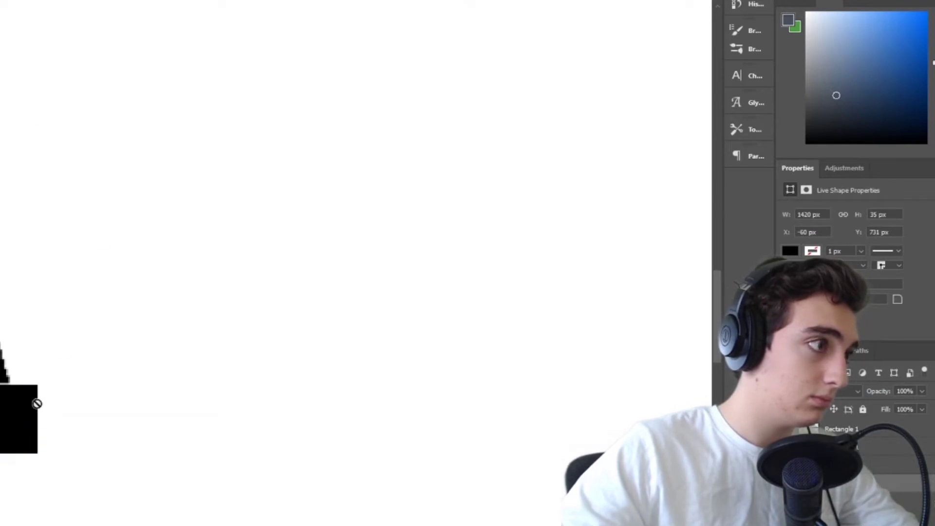
Rasterize the base bar and erase its end corner so it continues the slant of the last bar.
left_click(37, 403)
key("Return")
left_click(192, 381)
key("ctrl+z")
left_click(4, 1)
left_click_drag(65, 12, 52, 12)
left_click_drag(45, 364, 59, 427)
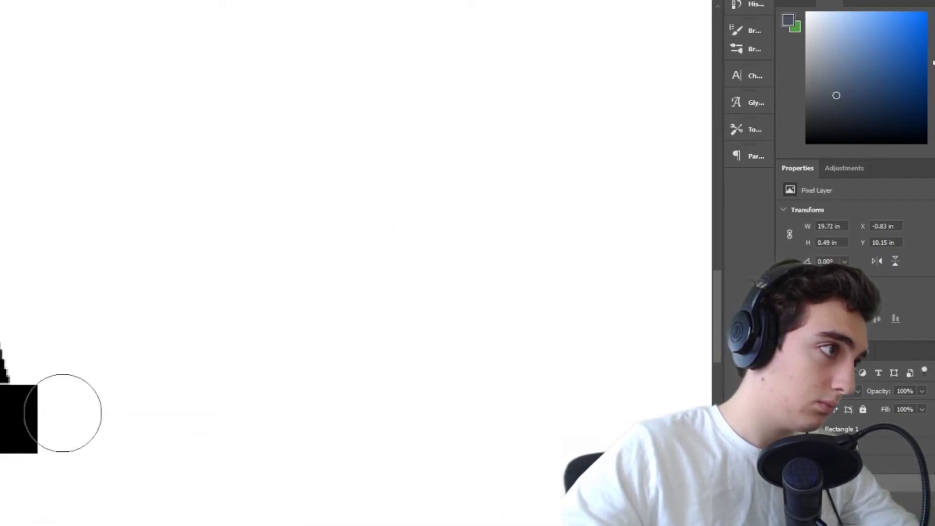
left_click(39, 386)
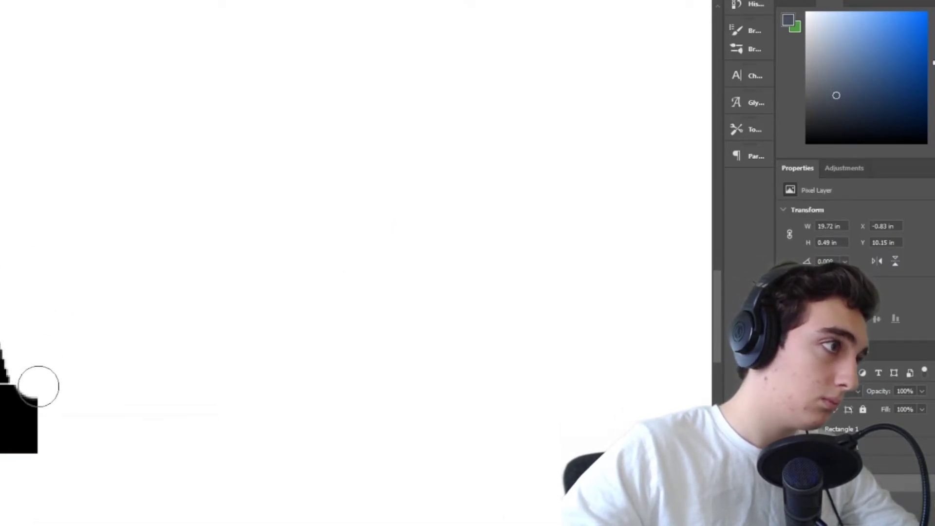
key("ctrl+minus")
key("ctrl+minus")
key("ctrl+minus")
key("ctrl+minus")
key("ctrl+minus")
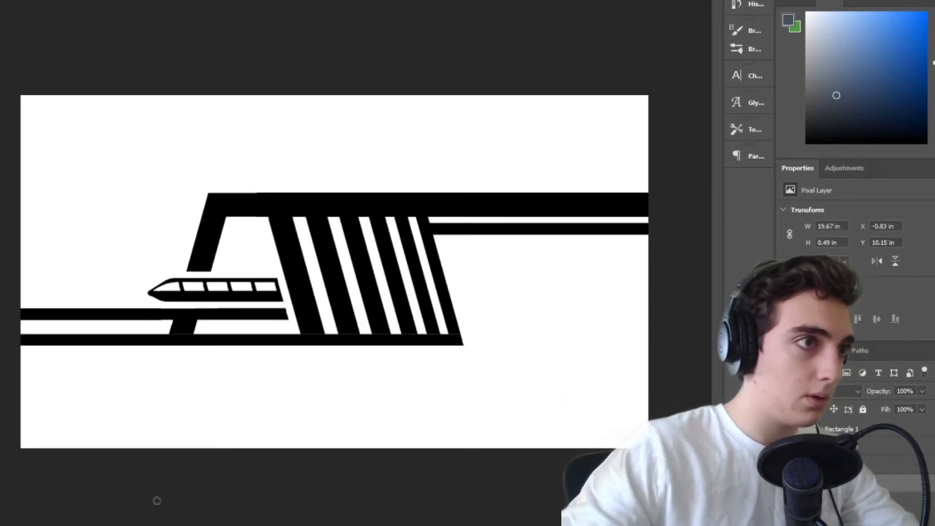
Nudge the base bar up slightly to close the seam beneath the slanted bars.
key("v")
key("ctrl+plus")
key("ctrl+plus")
key("ctrl+plus")
key("ctrl+plus")
key("ctrl+plus")
key("ctrl+plus")
scroll(375, 453, "down", 5)
key("Up")
key("ctrl+minus")
key("ctrl+minus")
key("ctrl+minus")
key("ctrl+minus")
key("ctrl+minus")
key("ctrl+minus")
left_click(539, 315)
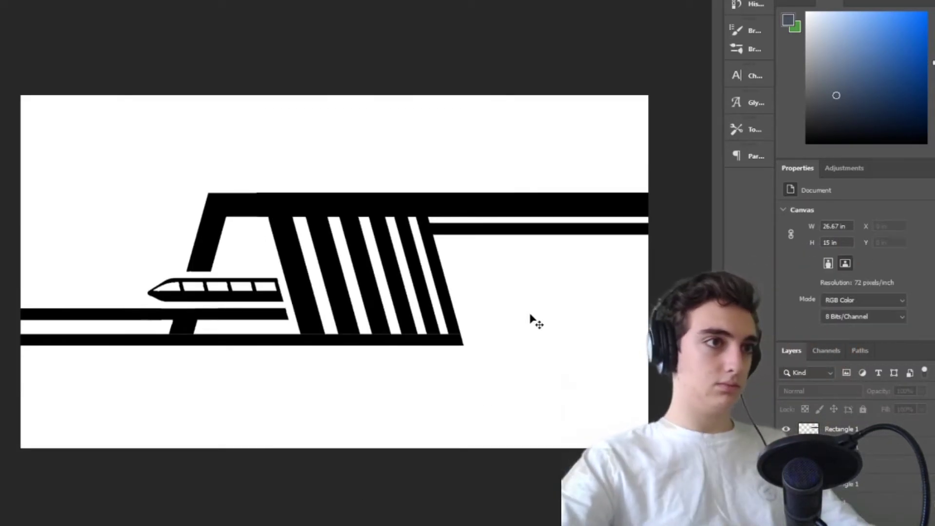
double_click(850, 428)
left_click(630, 124)
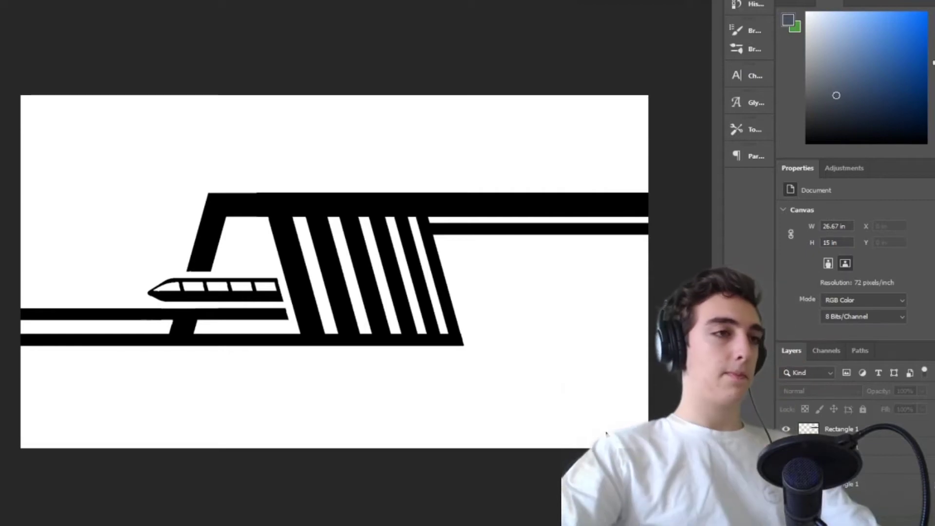
Replace the thin base bar with a 74 px tall copy of the top bar reaching past the last slanted bar, and rasterize it.
scroll(325, 464, "up", 5)
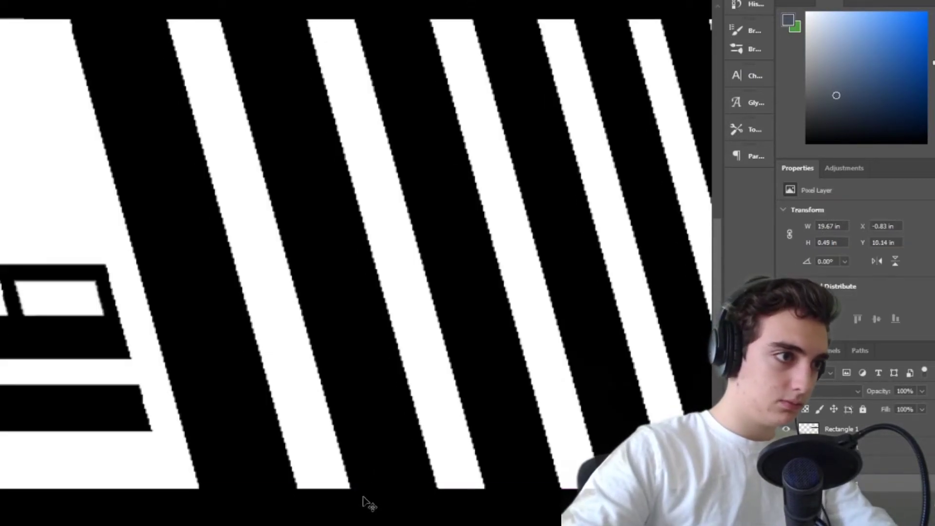
left_click_drag(363, 494, 360, 492)
scroll(360, 492, "down", 5)
left_click_drag(394, 234, 349, 336)
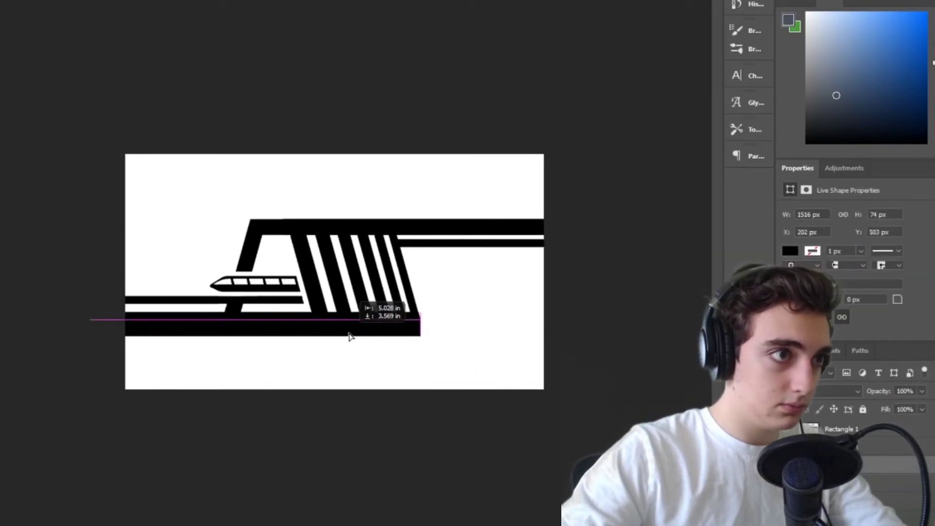
left_click(590, 320)
scroll(590, 322, "up", 4)
left_click_drag(592, 324, 483, 314)
left_click_drag(448, 342, 479, 338)
key("ctrl+z")
left_click_drag(526, 336, 707, 337)
scroll(150, 303, "right", 5)
left_click(307, 314)
key("Return")
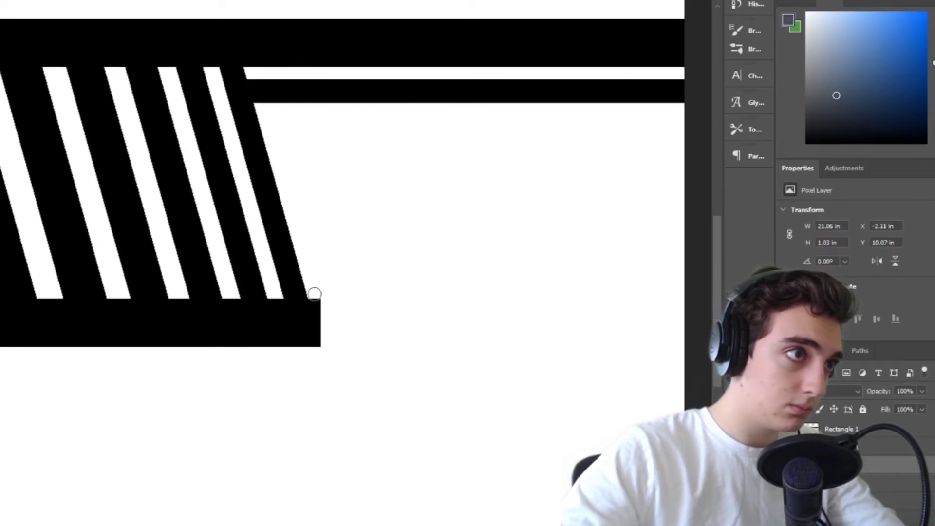
Trim the thick base bar's end along the last bar's slant using a hard round eraser at 100% hardness.
left_click_drag(369, 400, 299, 330)
scroll(333, 271, "left", 10)
scroll(333, 272, "right", 12)
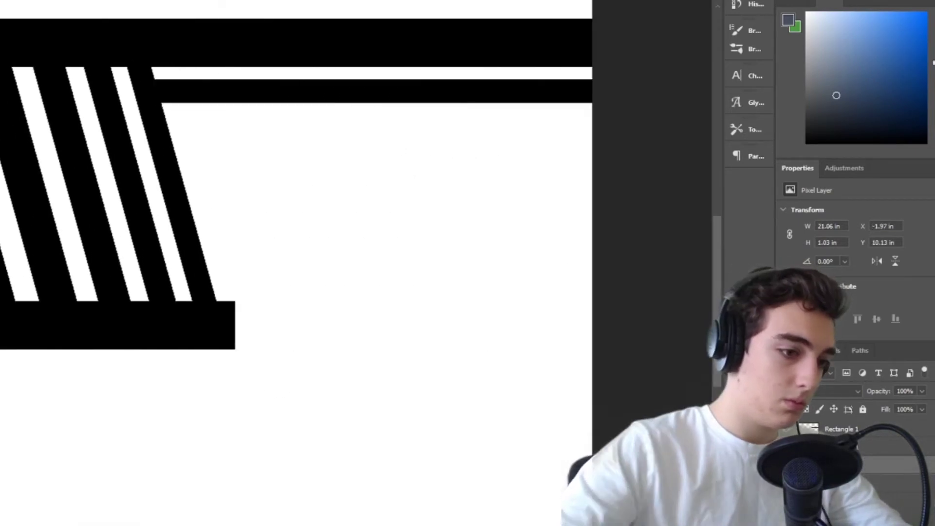
scroll(333, 272, "up", 3)
scroll(333, 272, "left", 10)
left_click(1, 1)
scroll(64, 114, "down", 2)
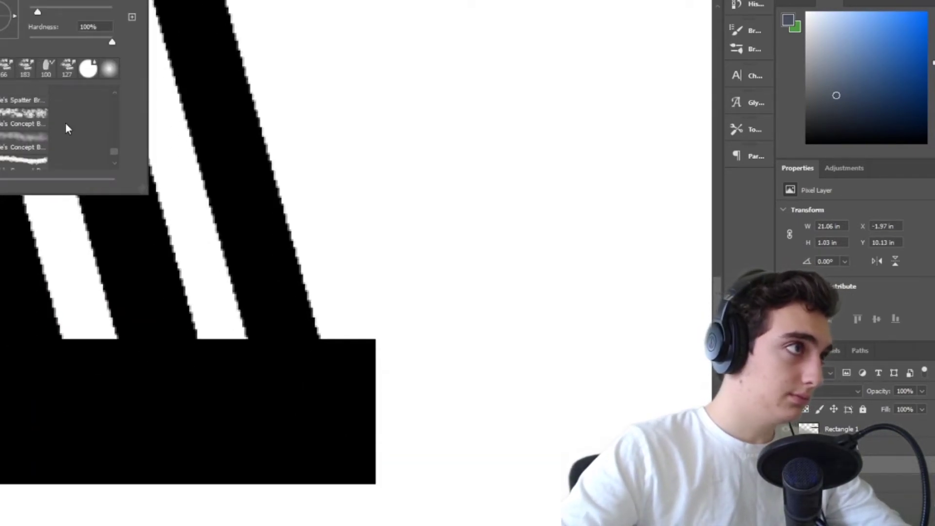
scroll(65, 123, "down", 2)
left_click_drag(340, 333, 347, 361)
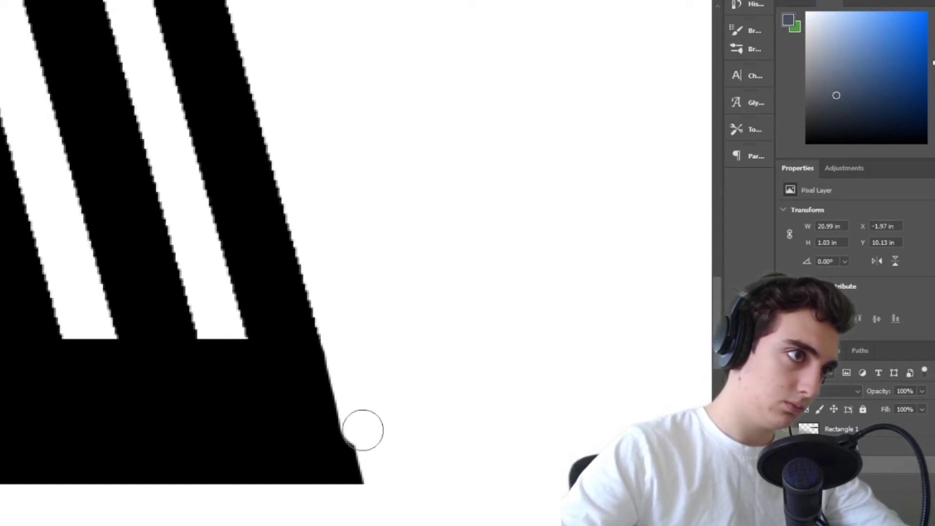
key("ctrl+0")
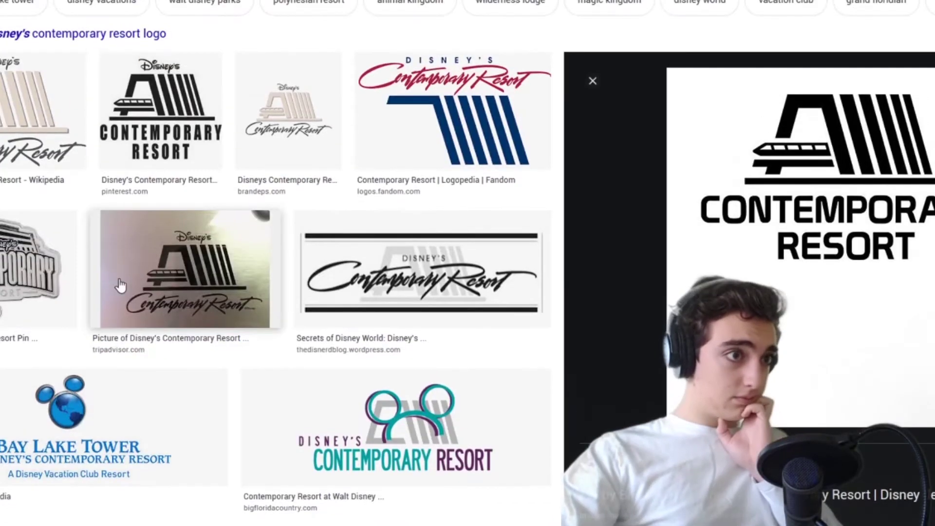
Merge the logo layers into one, duplicate the merged layer, and shift one copy slightly sideways for a two-colour offset.
scroll(169, 395, "down", 10)
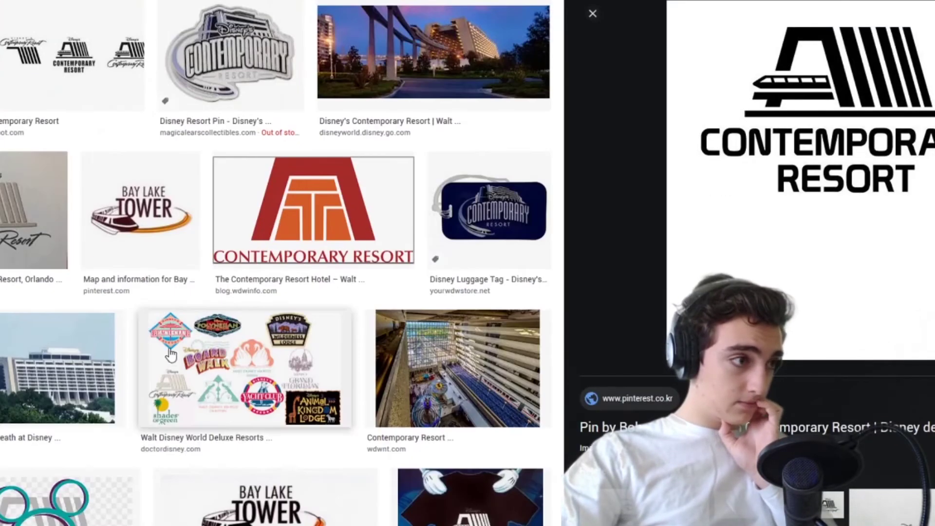
scroll(169, 394, "down", 5)
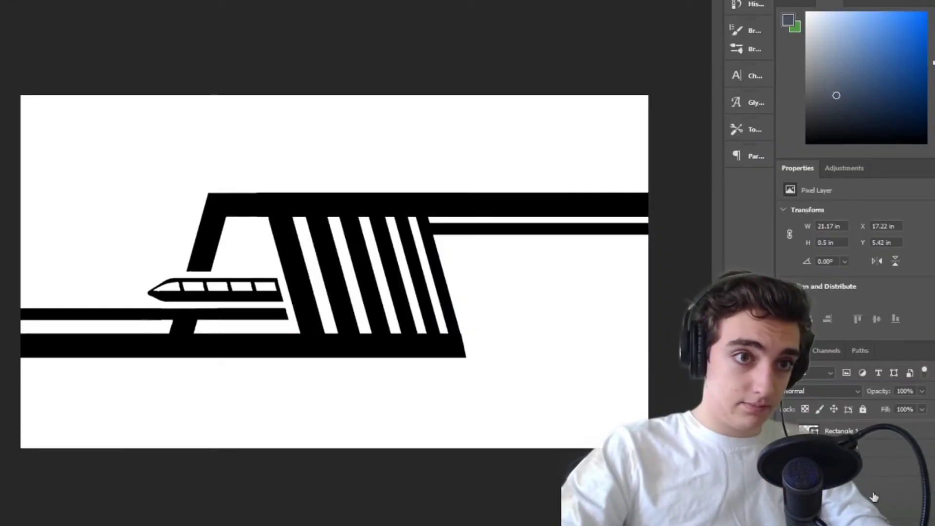
left_click(873, 494, "shift")
right_click(872, 494)
left_click(891, 297)
key("ctrl+c")
key("ctrl+v")
left_click_drag(546, 344, 197, 343)
Apply a dark purple Color Overlay to the front copy of the monorail logo.
double_click(887, 431)
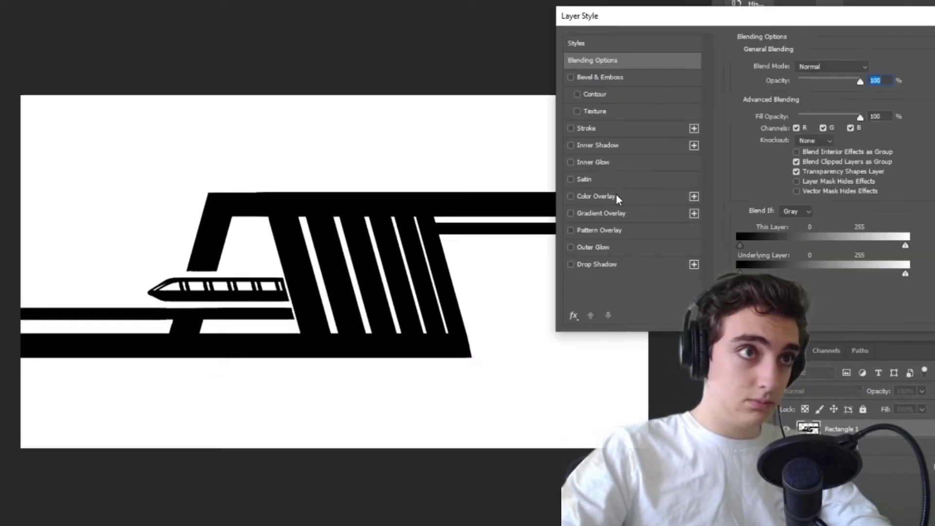
left_click(616, 197)
left_click(872, 68)
left_click(697, 182)
left_click(643, 247)
left_click(847, 119)
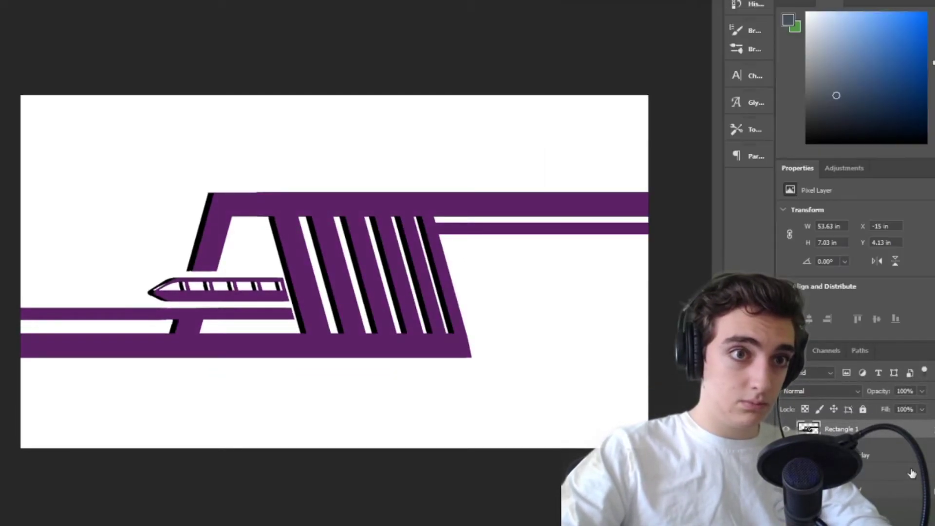
Apply a teal Color Overlay to the black logo copy behind the purple one.
left_click(873, 68)
left_click(627, 252)
left_click(627, 207)
key("Return")
key("Return")
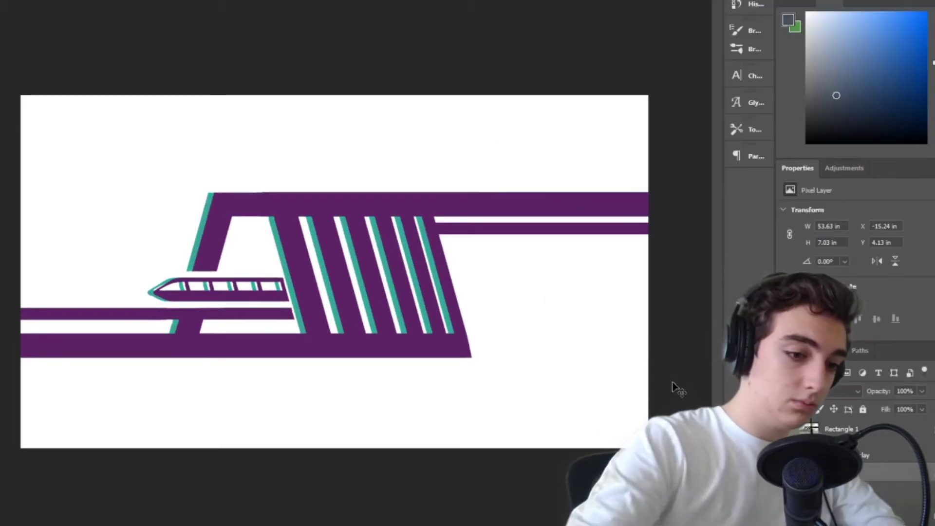
Examine the offset between the purple and teal logo copies and compare it with the reference Contemporary Resort logos.
key("ctrl+plus")
key("ctrl+plus")
key("ctrl+plus")
key("ctrl+plus")
left_click_drag(122, 333, 487, 406)
scroll(490, 407, "down", 6)
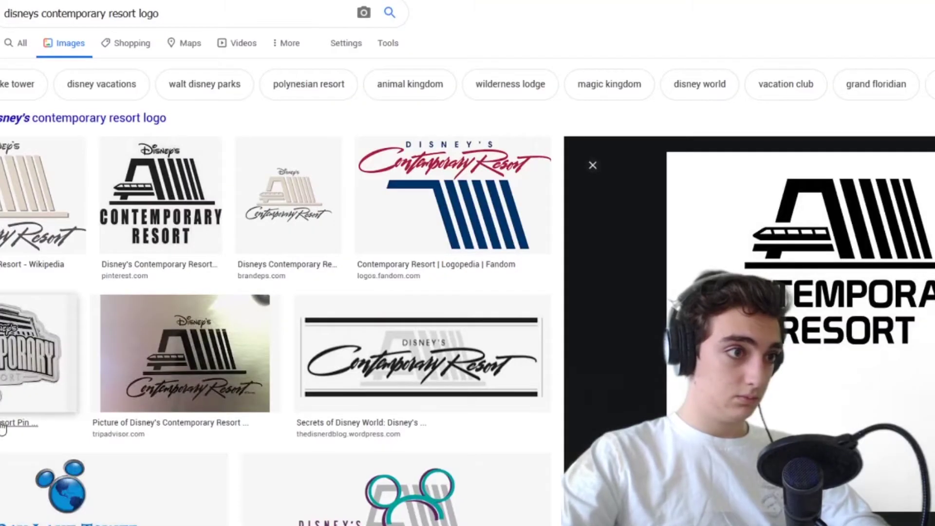
scroll(199, 463, "down", 10)
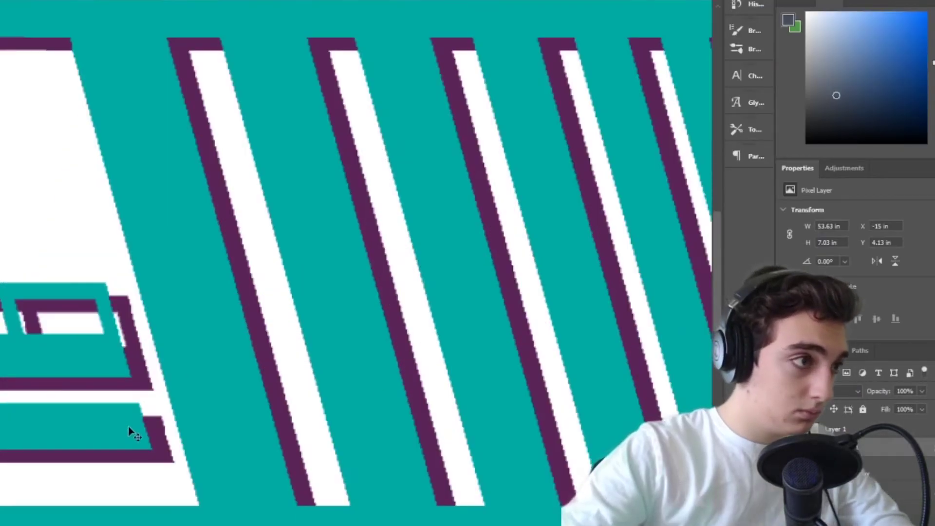
Offset the teal logo copy up and to the right, leaving a thin purple shadow along its lower and left edges.
left_click_drag(127, 426, 155, 431)
key("ctrl+minus")
key("ctrl+minus")
key("ctrl+minus")
key("ctrl+plus")
key("ctrl+plus")
key("ctrl+plus")
key("ctrl+plus")
left_click_drag(48, 417, 54, 417)
scroll(54, 417, "down", 5)
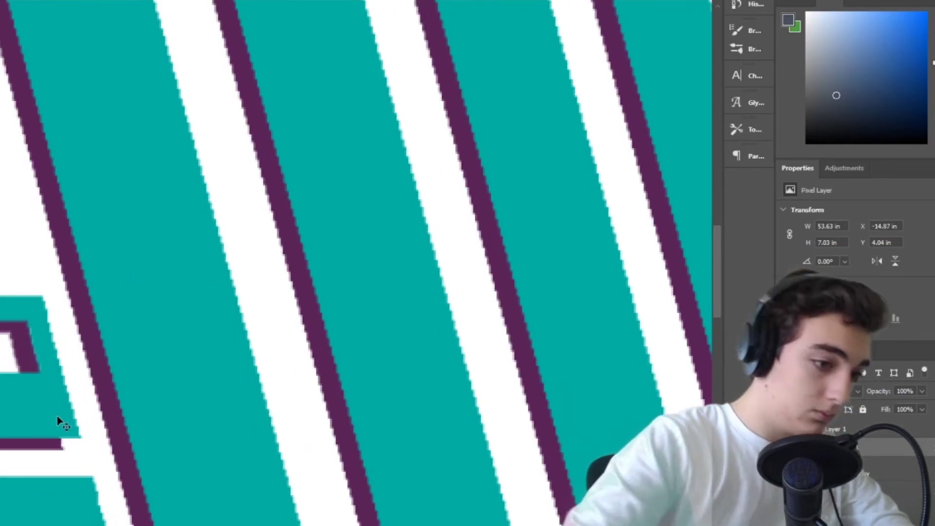
scroll(147, 364, "up", 5)
left_click_drag(147, 363, 147, 358)
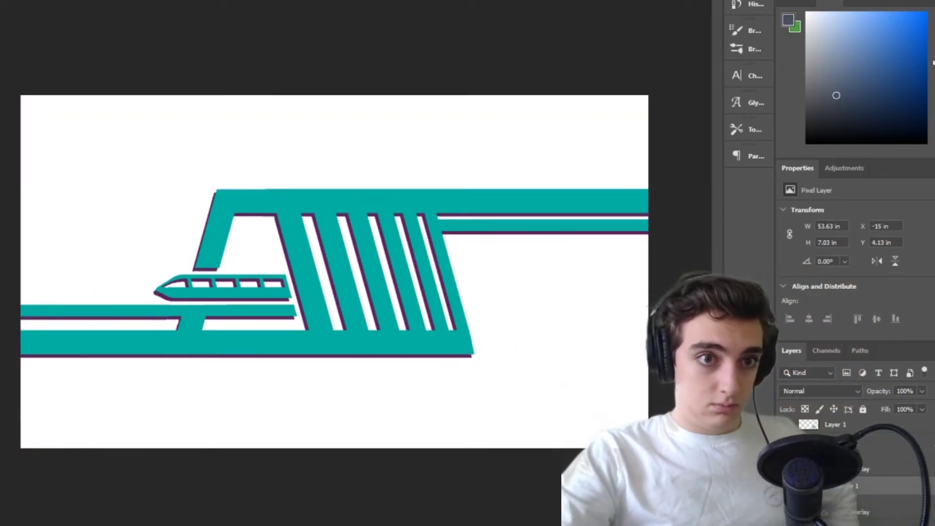
Sample the logo's teal and apply a very pale tint of it to the background as a Color Overlay.
double_click(918, 486)
left_click(615, 197)
left_click(872, 68)
left_click(291, 197)
left_click_drag(570, 166, 545, 153)
left_click(823, 145)
key("Return")
Nudge the logo layer slightly to refine its alignment with the purple shadow.
left_click_drag(425, 206, 428, 205)
key("ctrl+plus")
key("ctrl+plus")
key("ctrl+plus")
left_click_drag(105, 372, 102, 365)
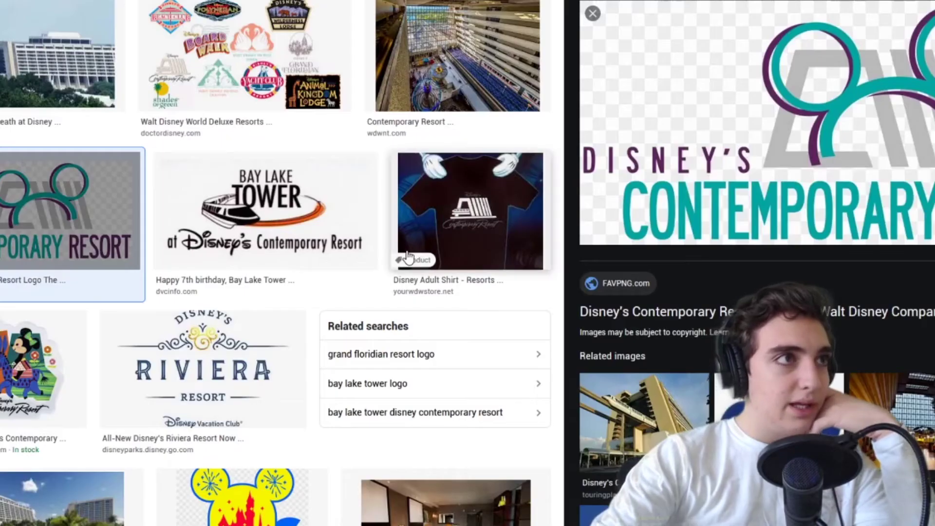
Paste the beige monorail logo from the image results over the design for comparison and undo the paste.
scroll(410, 258, "up", 10)
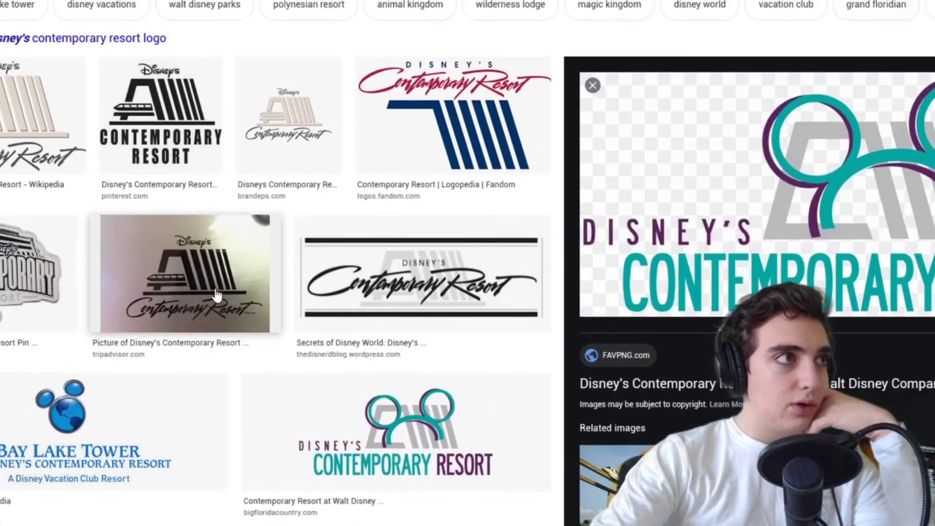
left_click(21, 202)
right_click(805, 246)
left_click(848, 377)
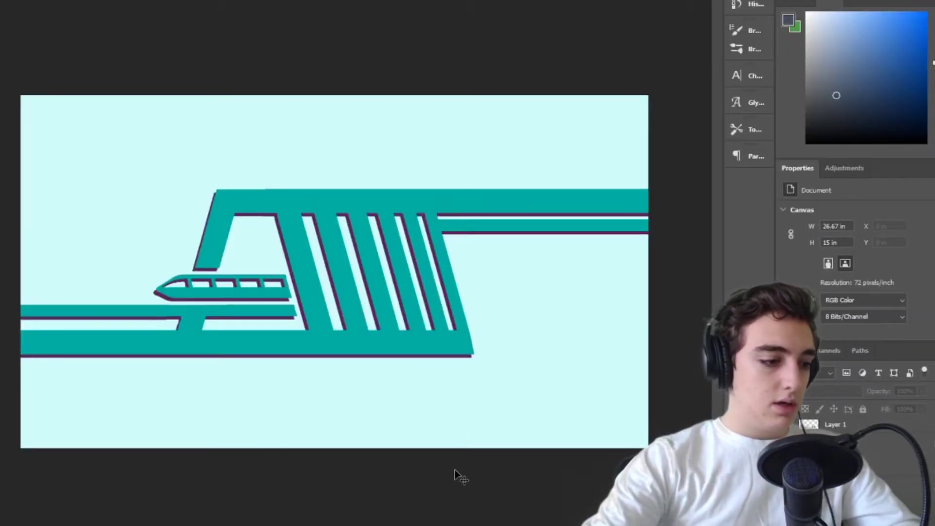
key("ctrl+v")
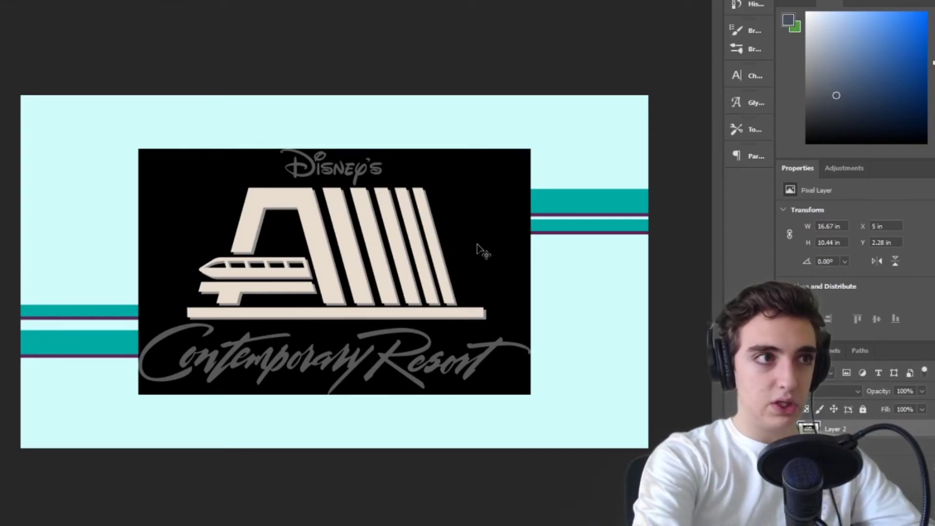
key("ctrl+z")
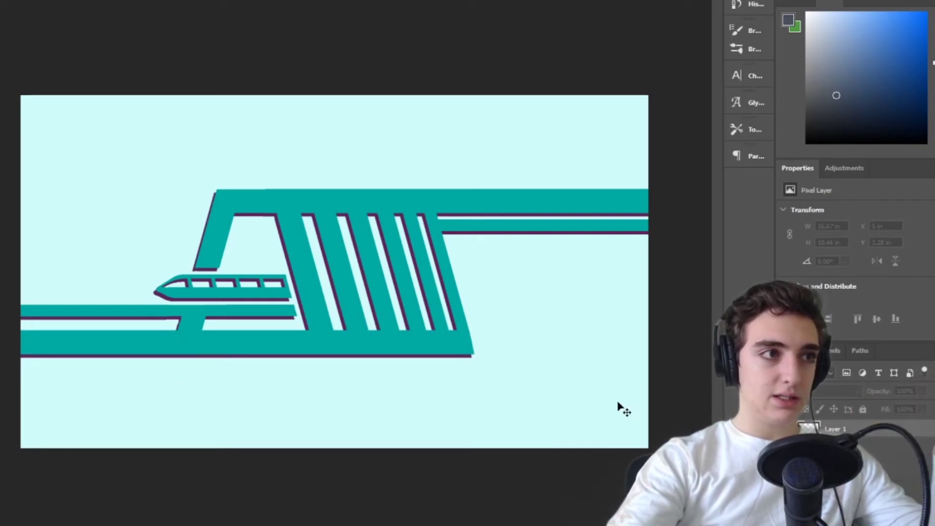
Enlarge the pasted Mickey-ears Contemporary Resort logo over the design for comparison and delete it.
left_click(538, 226)
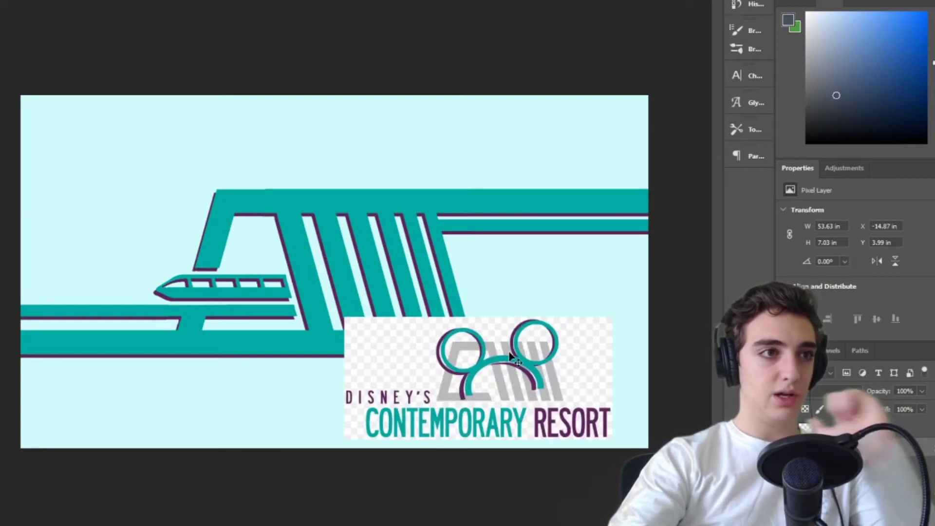
left_click_drag(502, 353, 425, 327)
key("ctrl+t")
left_click_drag(391, 296, 405, 223)
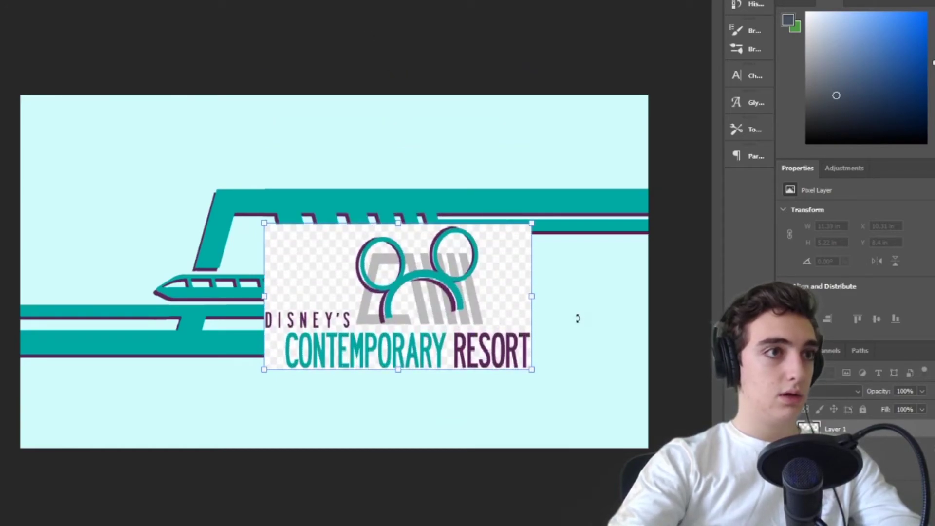
left_click_drag(531, 223, 749, 105)
left_click_drag(424, 299, 137, 384)
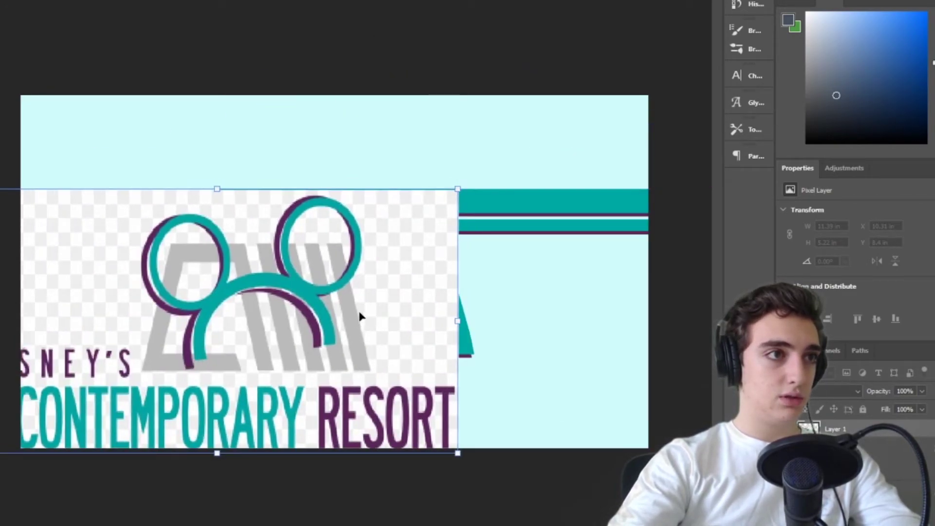
left_click_drag(359, 317, 402, 251)
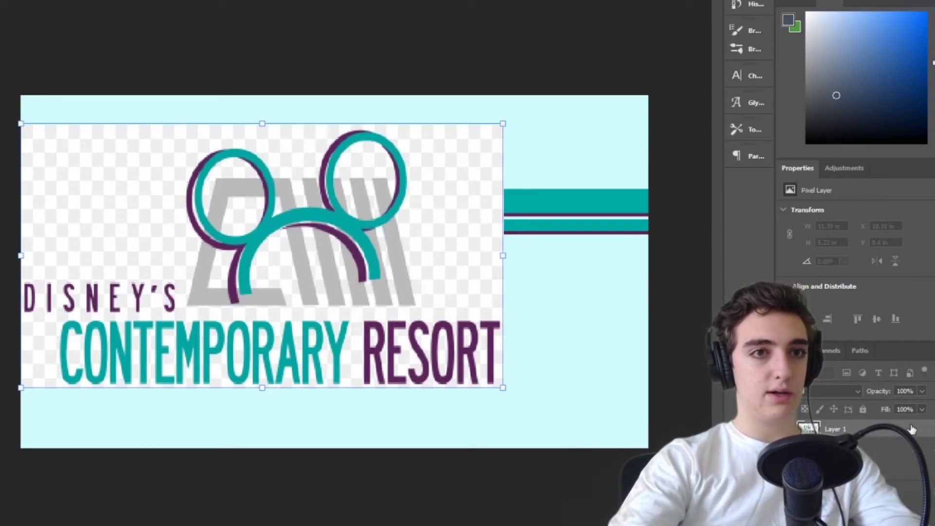
key("Return")
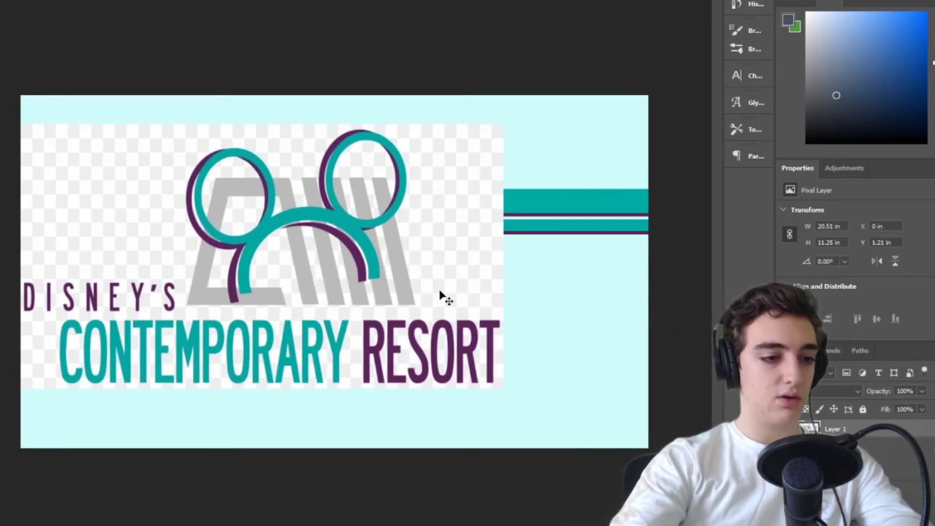
key("Delete")
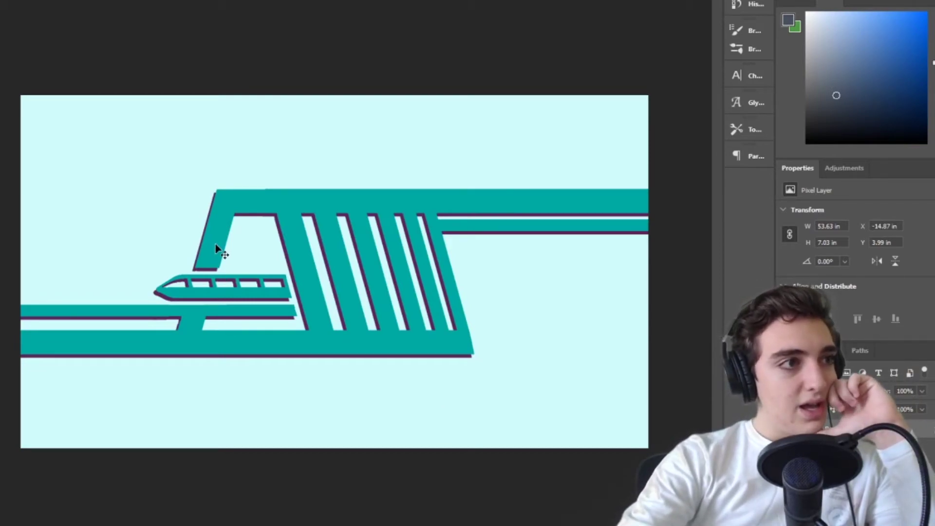
Paste the Mickey-ears logo over the design again as a colour reference and hide its layer.
left_click_drag(215, 243, 224, 247)
key("ctrl+v")
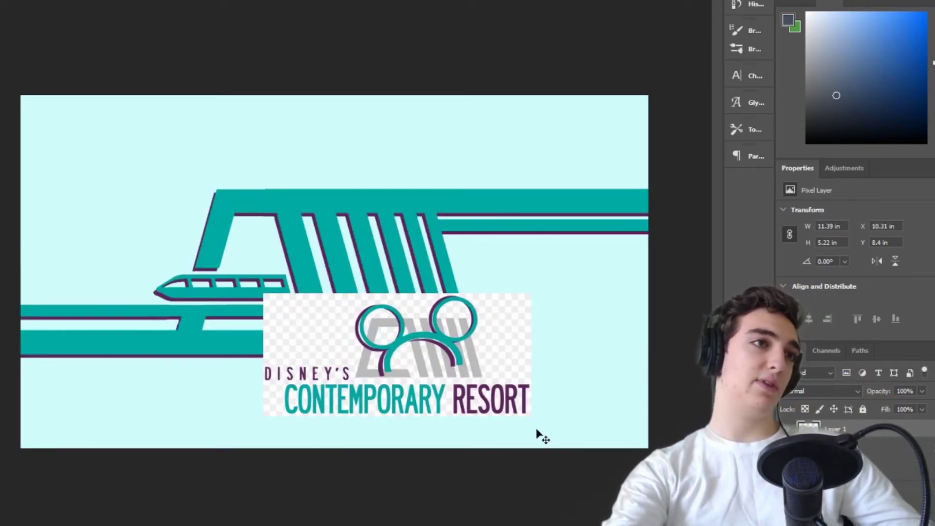
left_click_drag(538, 434, 539, 435)
key("ctrl+comma")
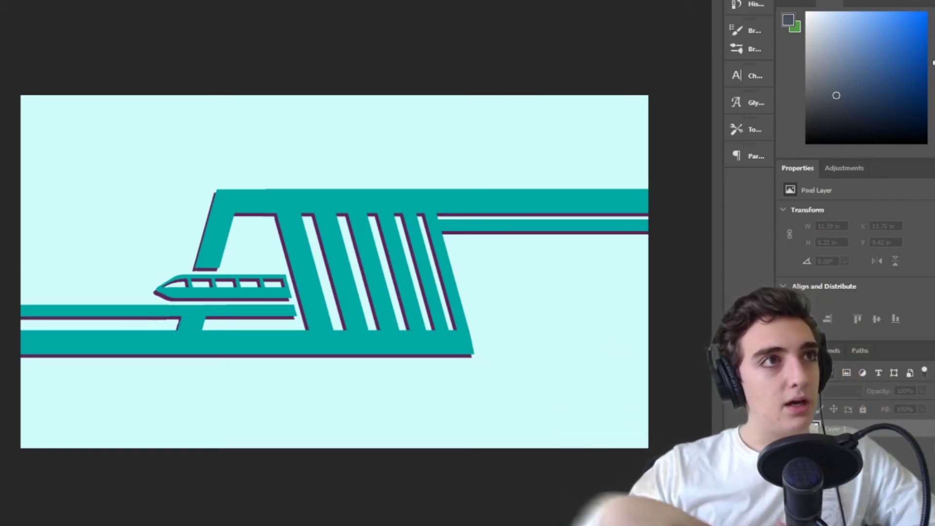
Compare the GF monogram, tiki pattern and monorail designs, hiding the blue tint on the tiki pattern's lower half.
left_click(403, 0)
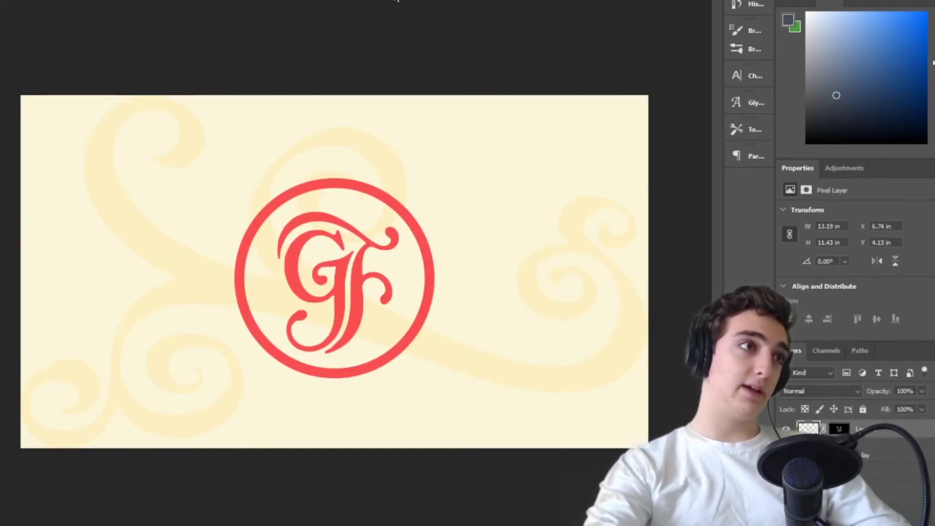
left_click(505, 0)
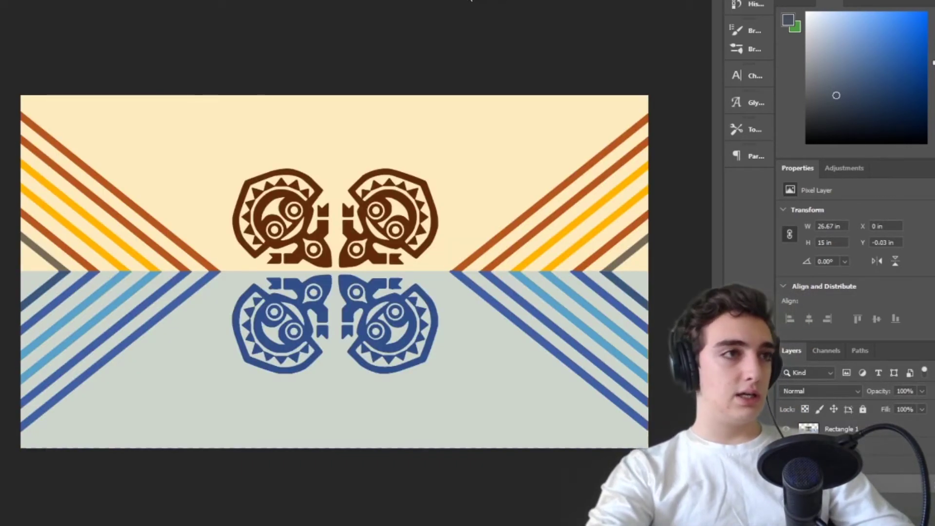
key("ctrl+Tab")
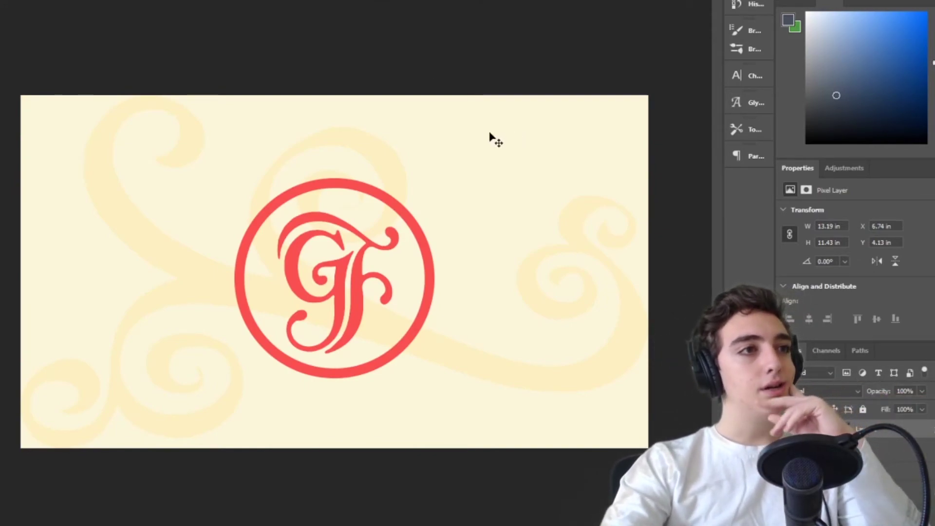
key("ctrl+Tab")
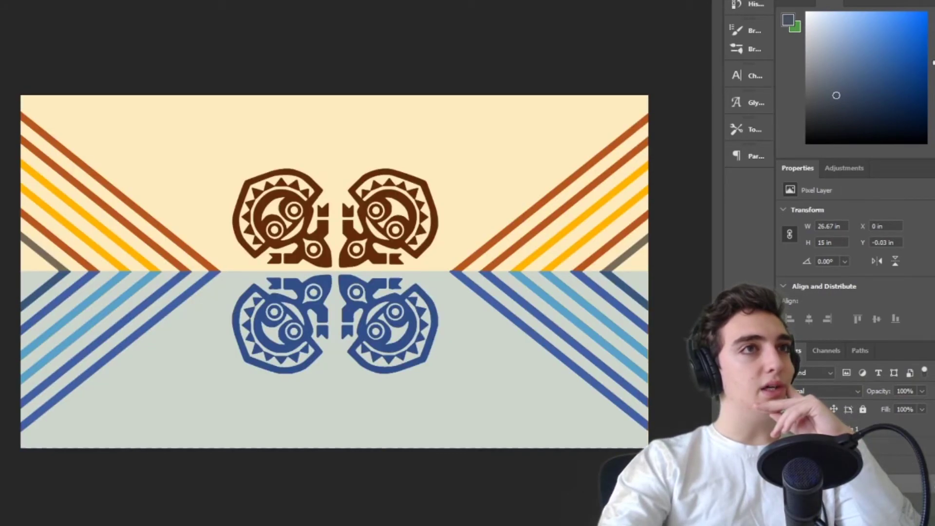
key("ctrl+Tab")
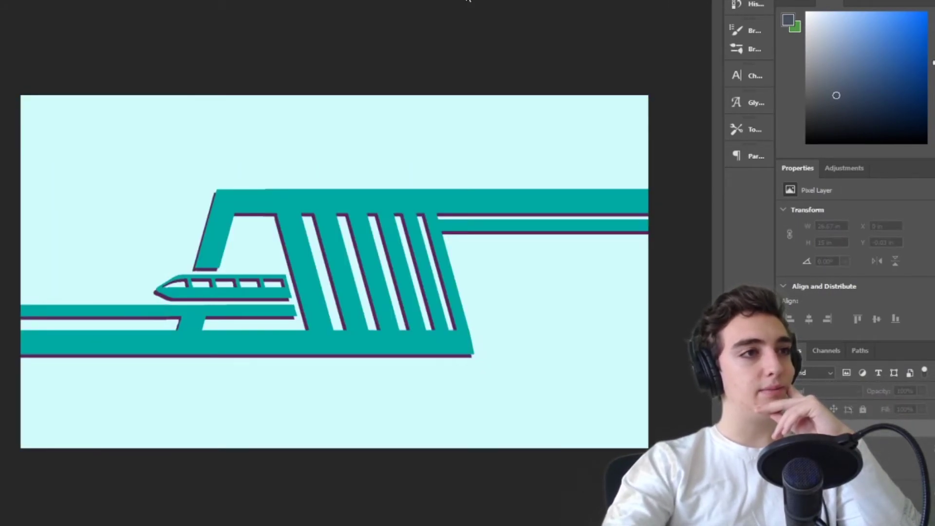
left_click(454, 0)
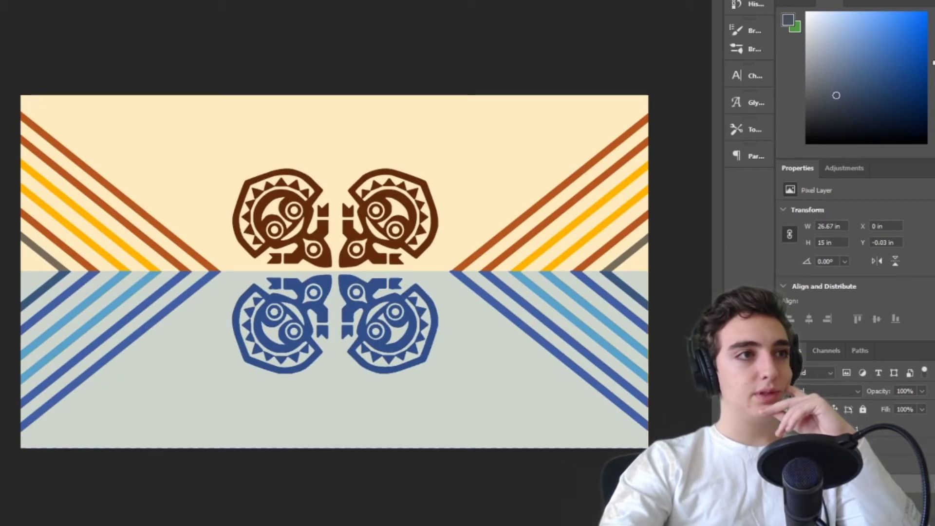
left_click(785, 429)
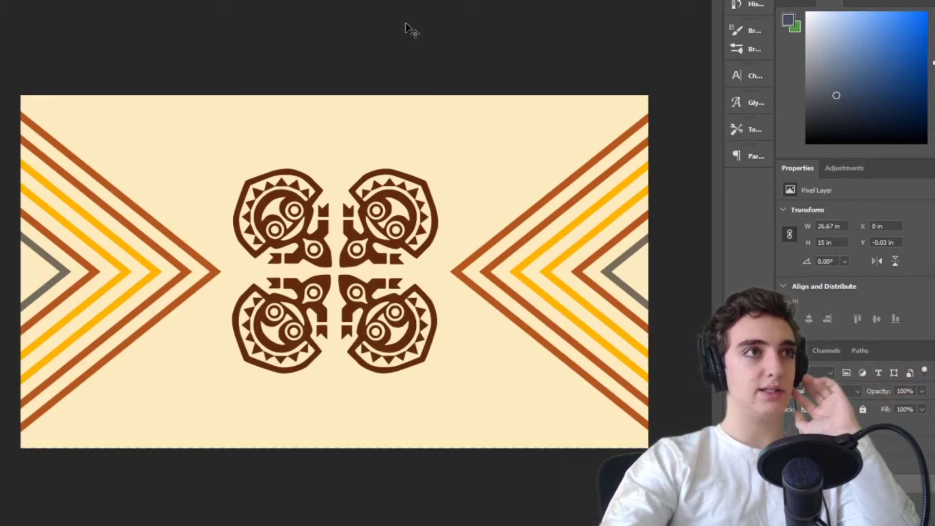
left_click(396, 1)
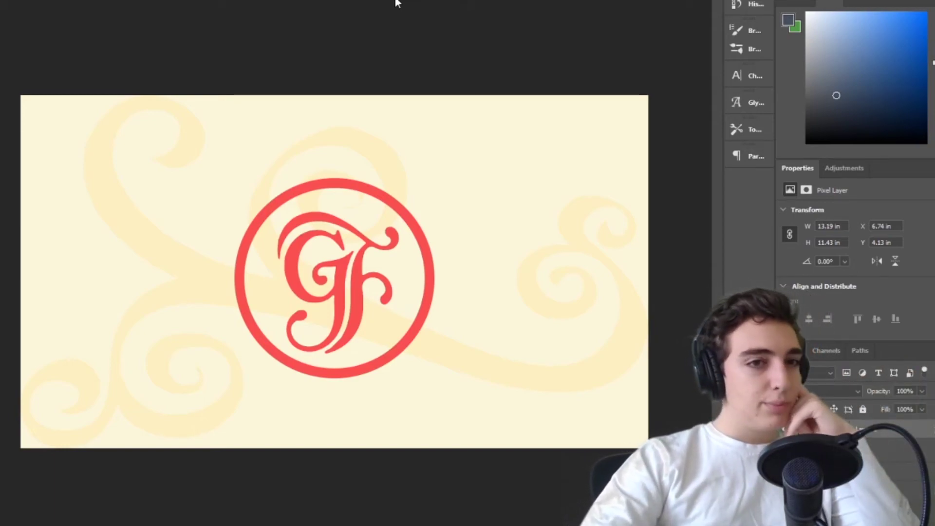
Review the three resort designs once more, viewing the tiki pattern with and without its blue lower half.
key("alt+Tab")
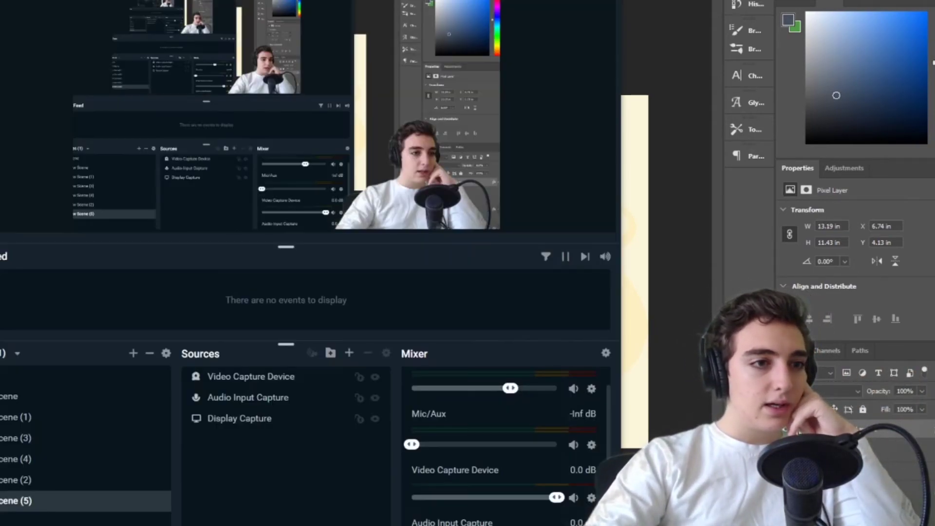
key("alt+Tab")
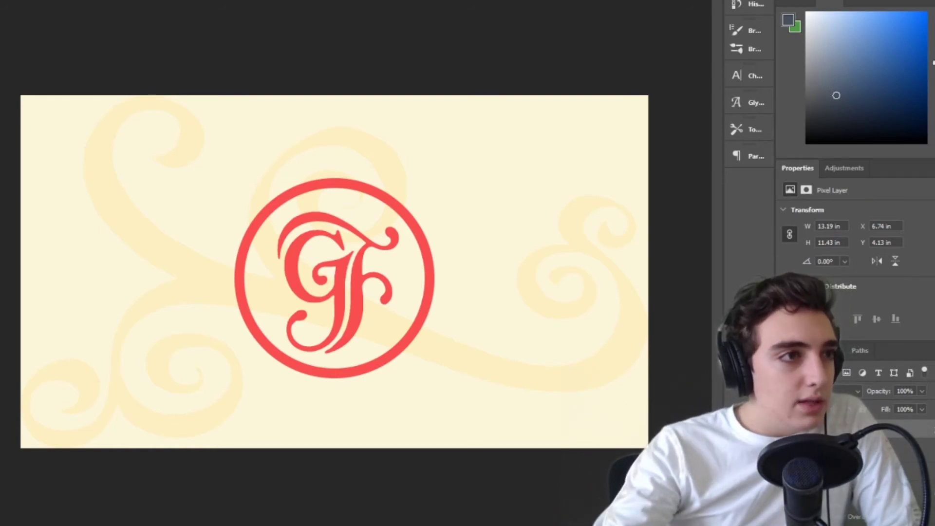
left_click(575, 0)
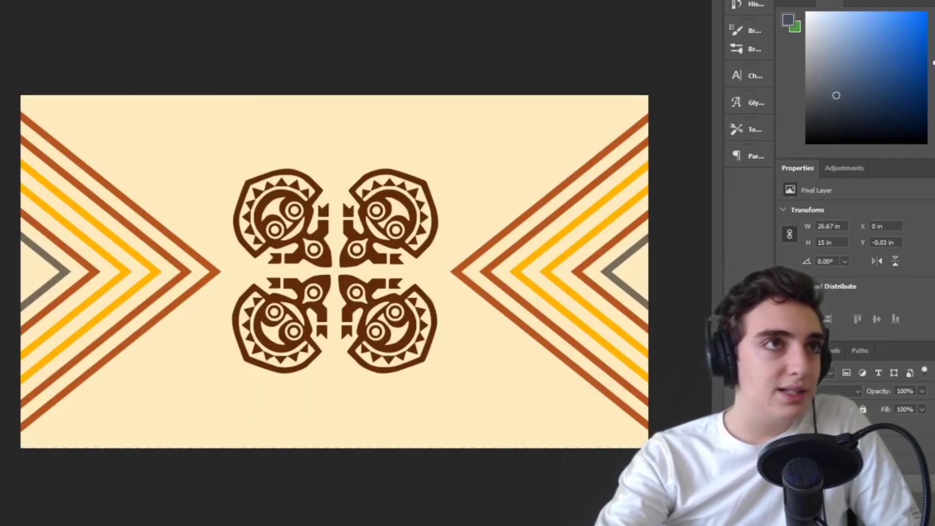
left_click(652, 0)
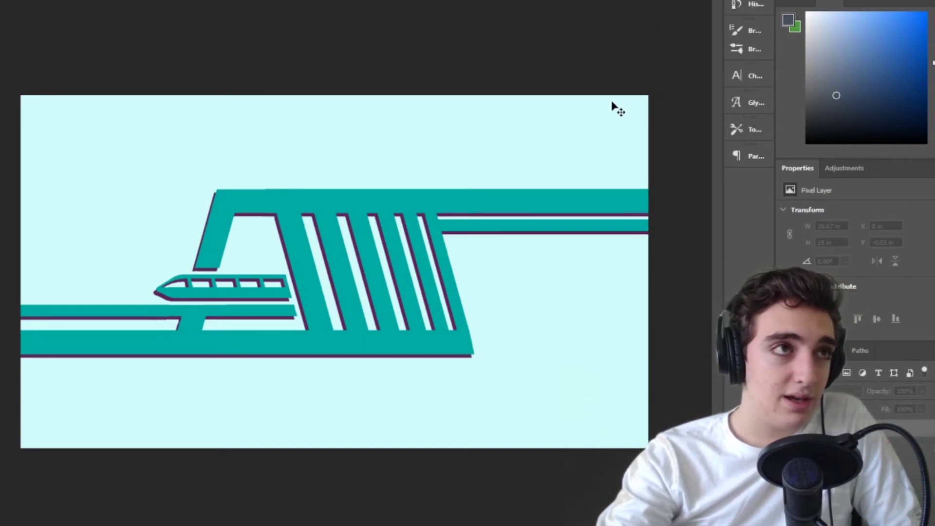
key("ctrl+shift+Tab")
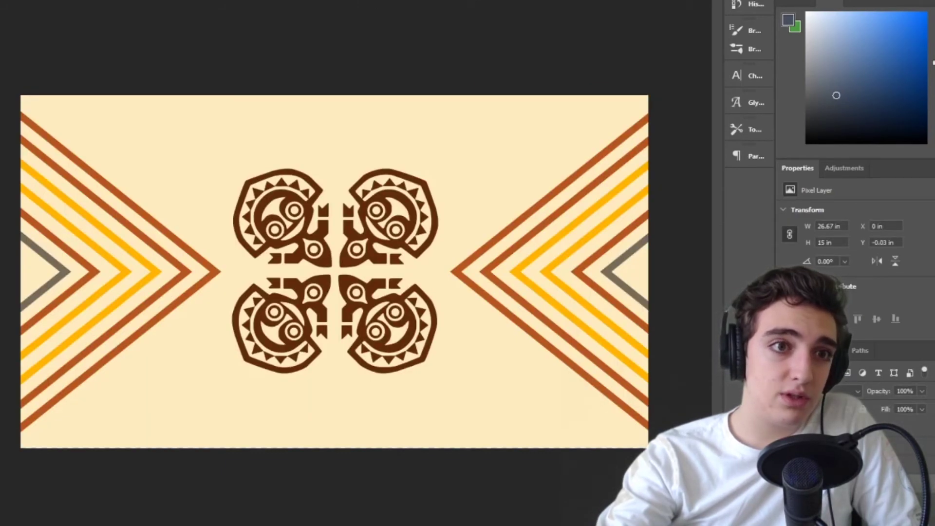
key("ctrl+comma")
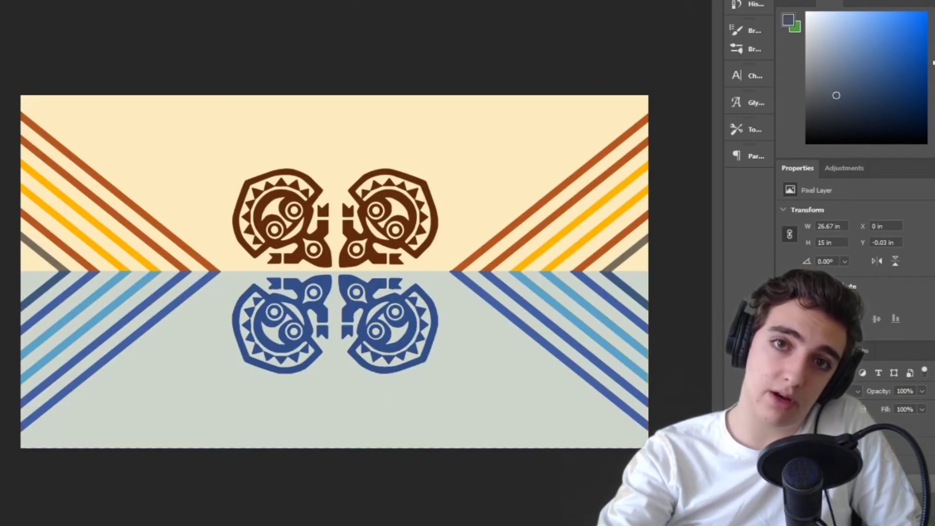
left_click(785, 433)
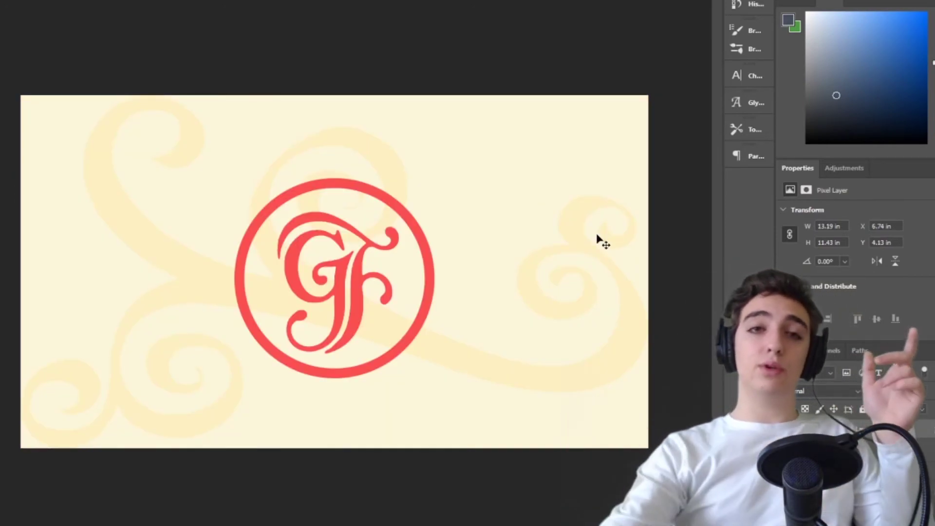
left_click(598, 1)
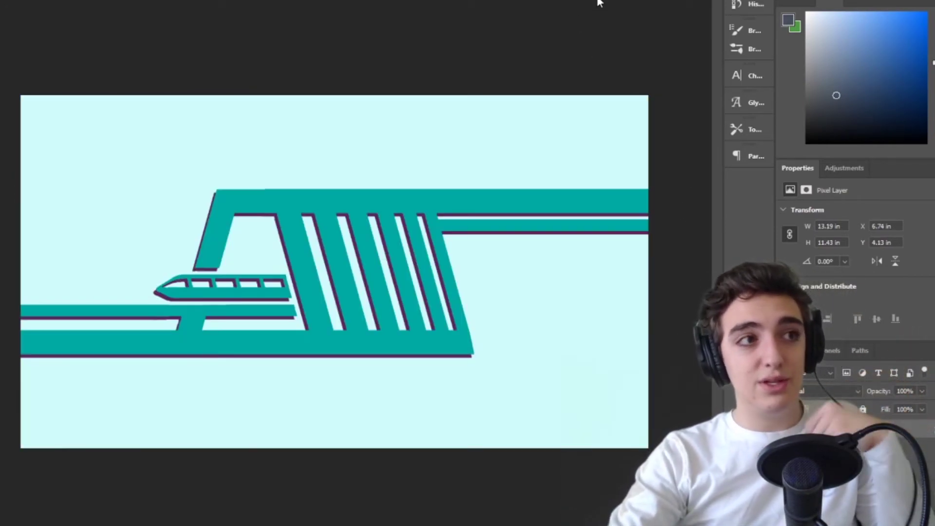